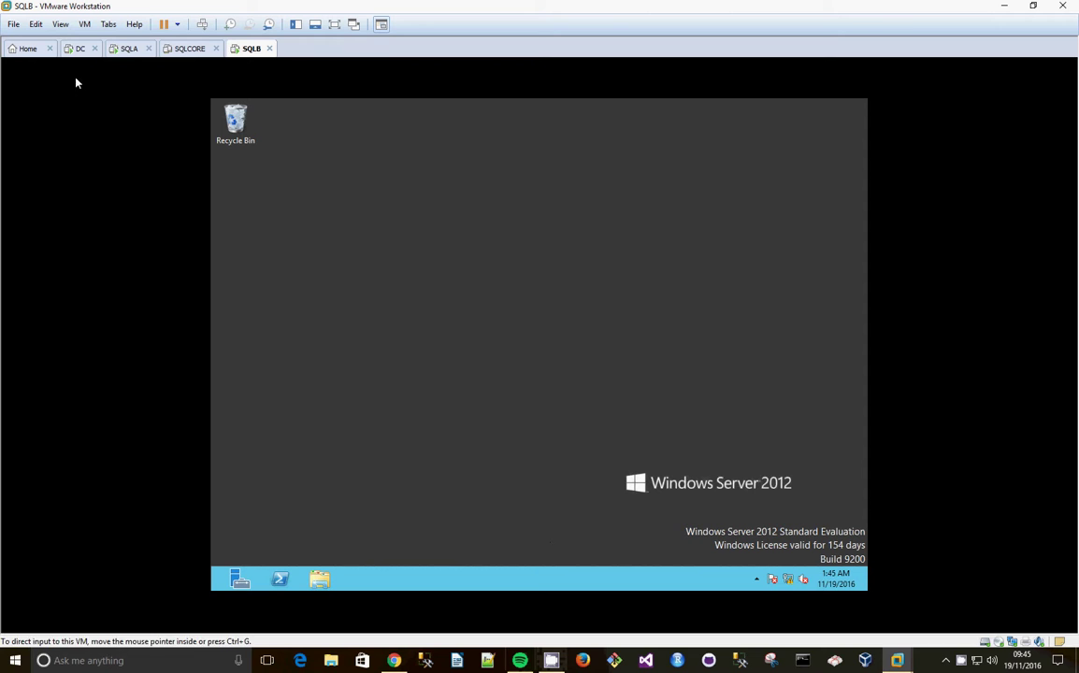
On the SQLB machine, launch SQL Server setup from the SQLFULL_ENU DVD drive.
click(319, 579)
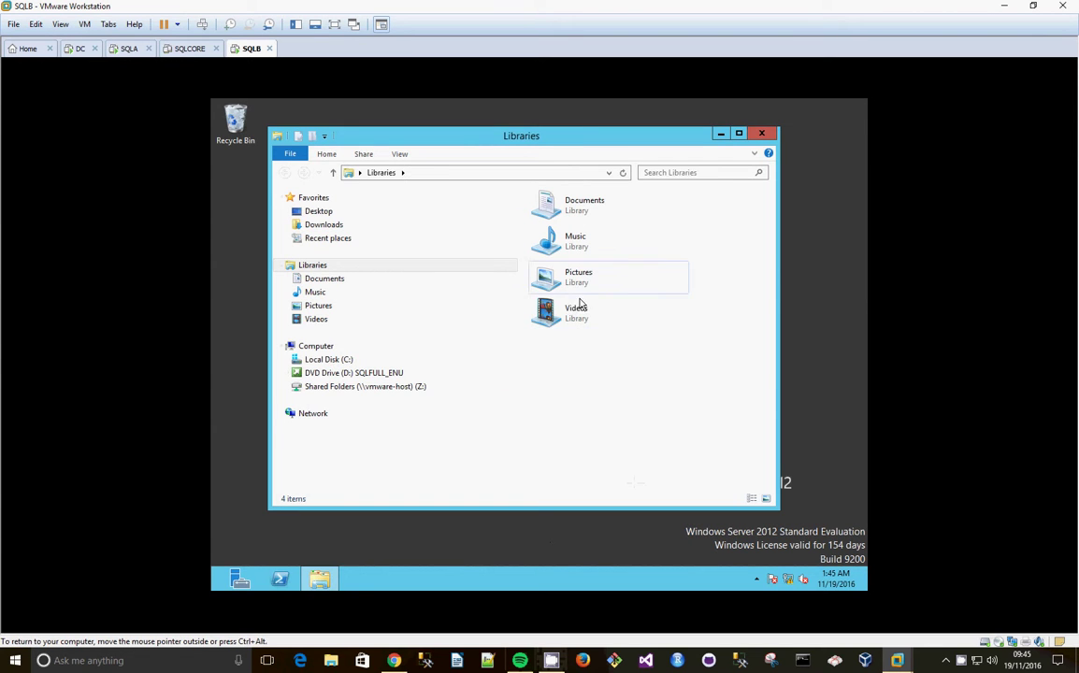
click(376, 372)
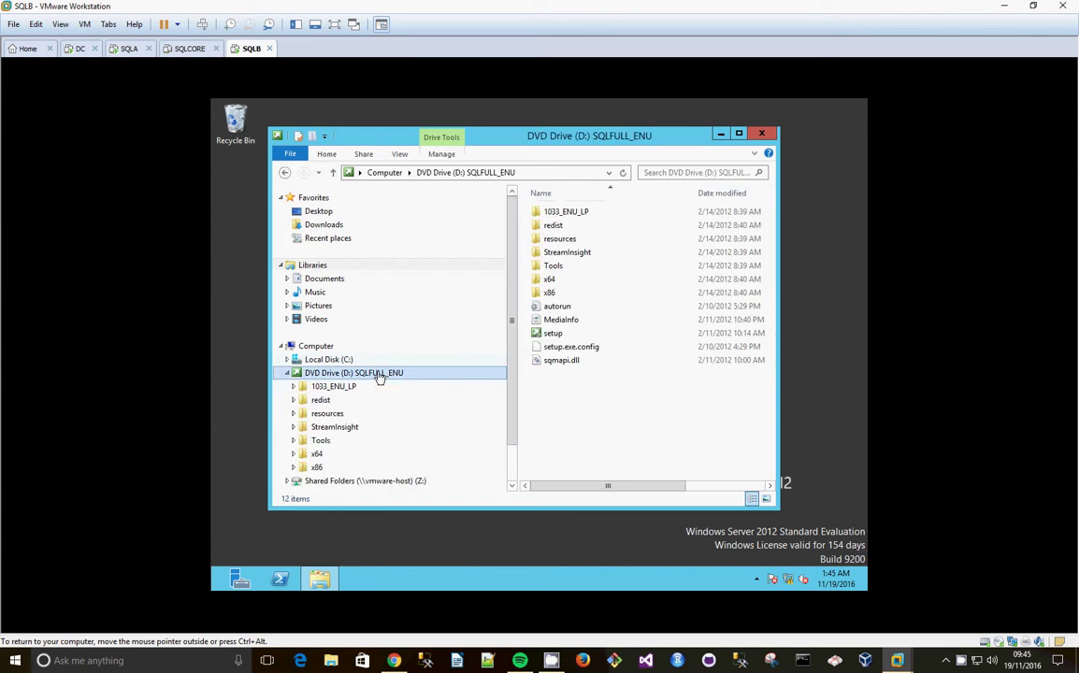
double_click(547, 334)
click(595, 364)
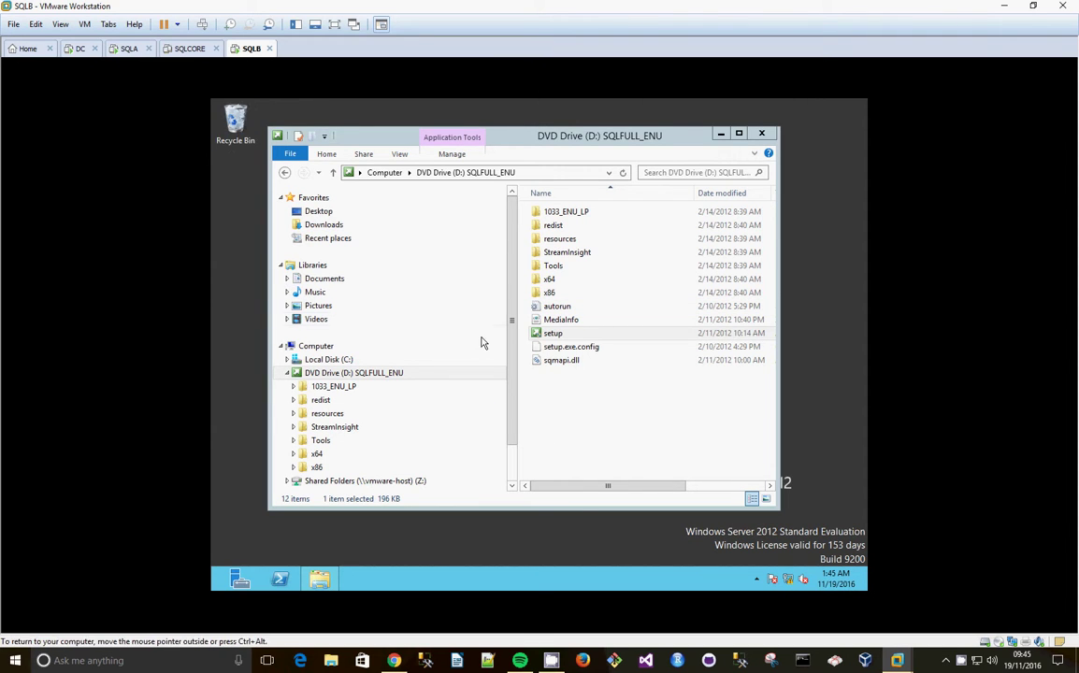
Switch to the SQLA machine, open a new query in Management Studio, and pin Object Explorer open.
click(129, 49)
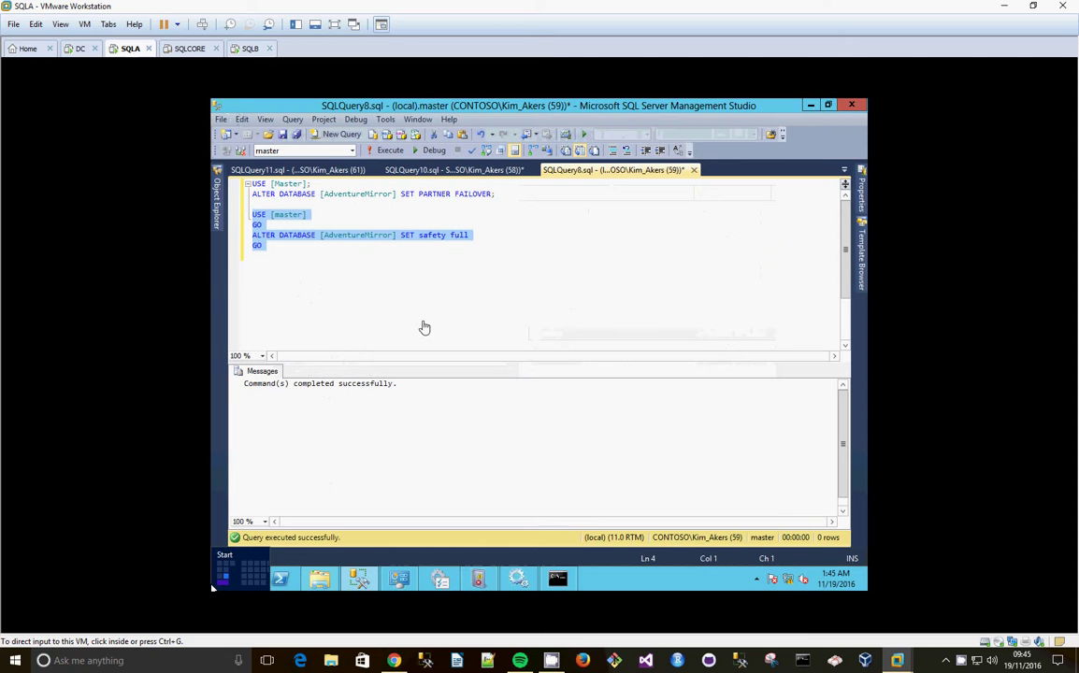
click(810, 105)
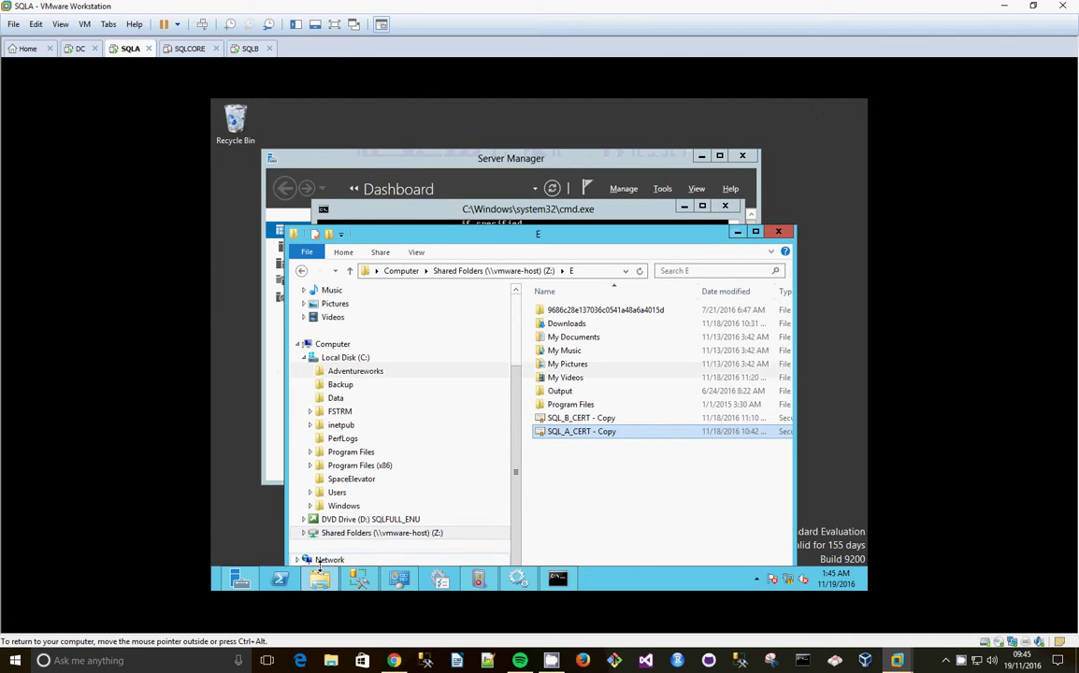
click(361, 579)
click(316, 137)
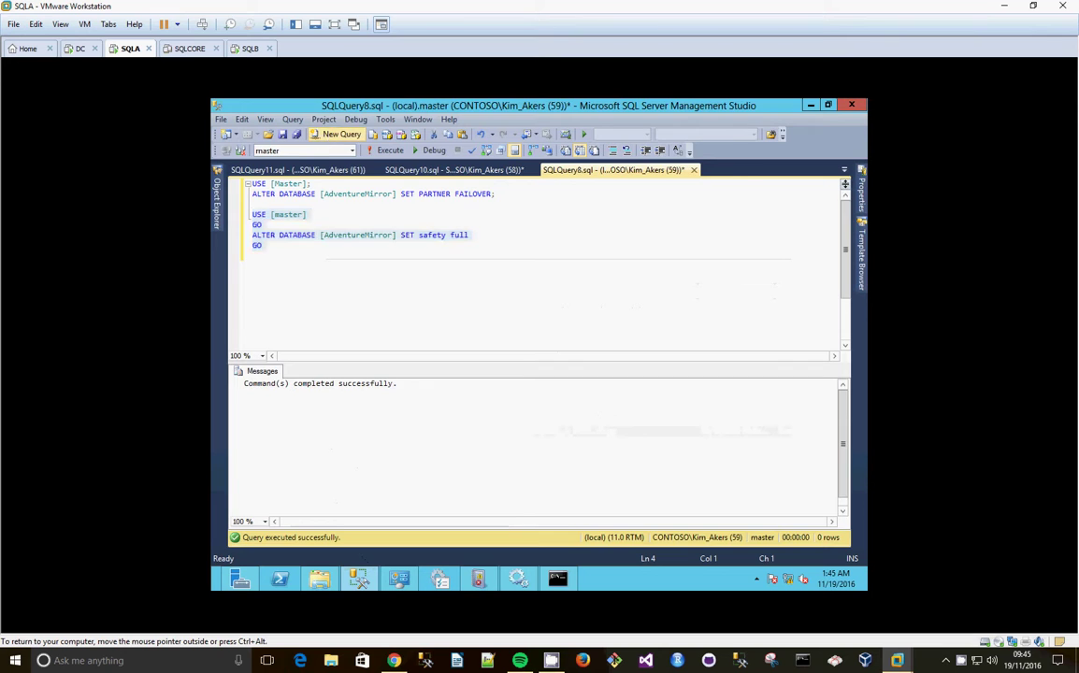
click(216, 201)
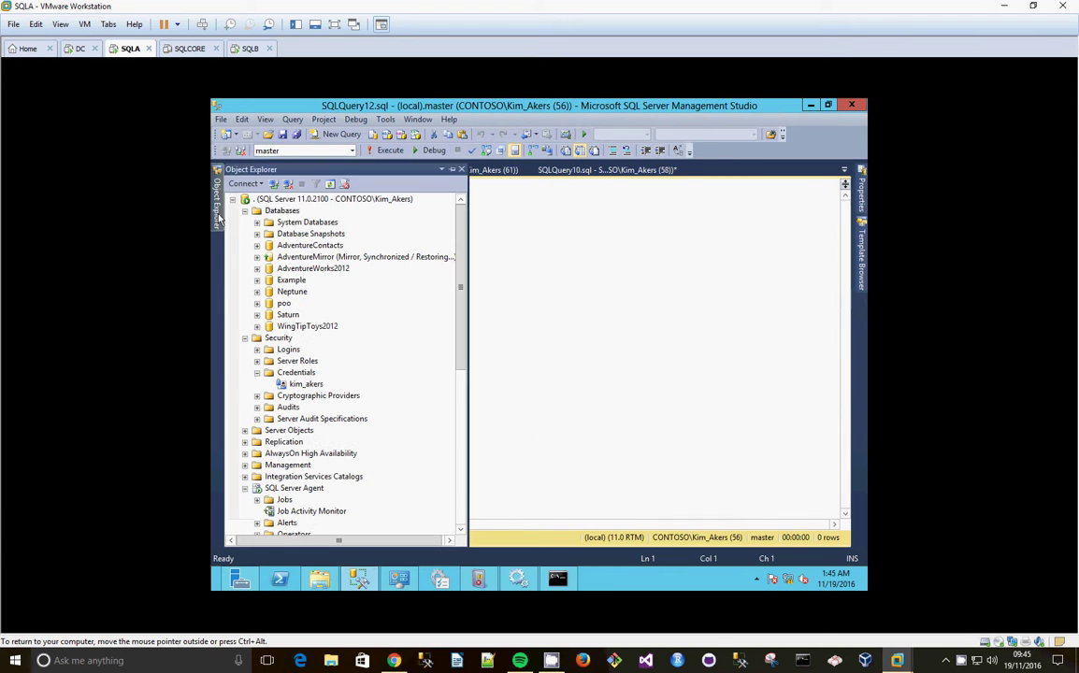
click(453, 171)
drag(391, 231, 483, 231)
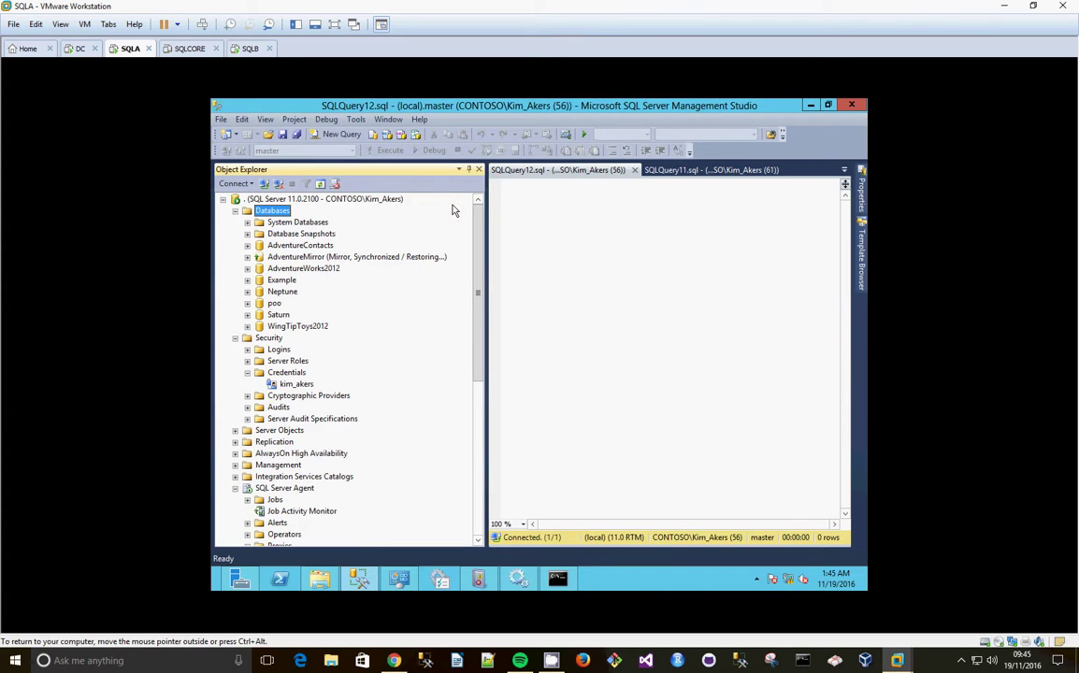
Start a Copy Database operation for AdventureWorks2012 with SQLA as both source and destination server, using Windows Authentication.
right_click(296, 270)
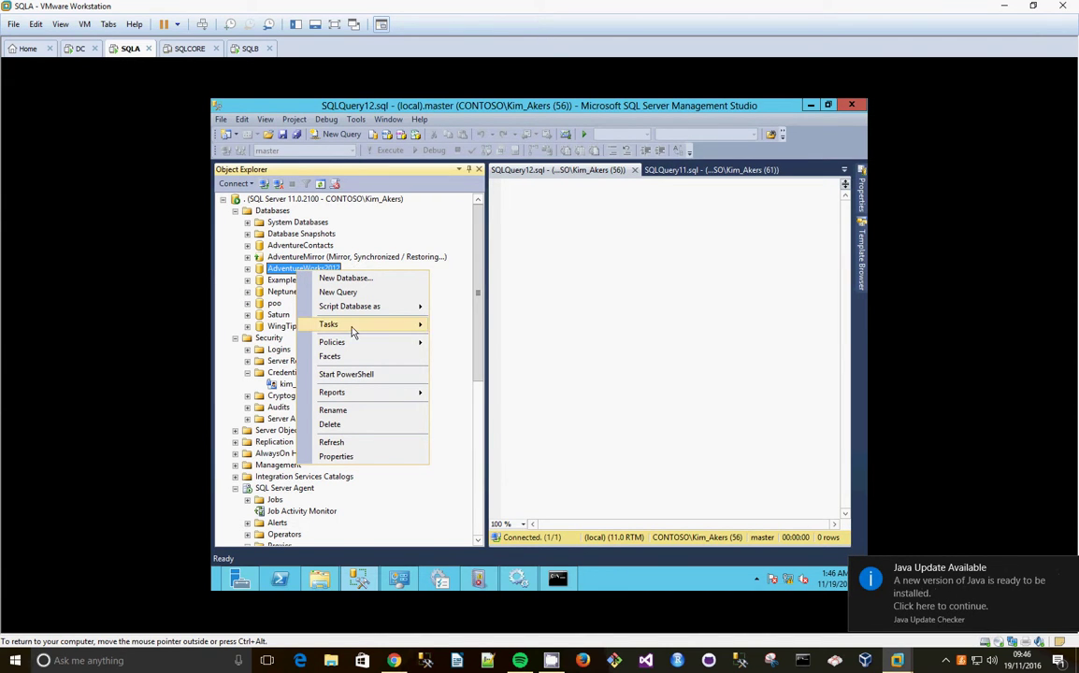
mouse_move(323, 324)
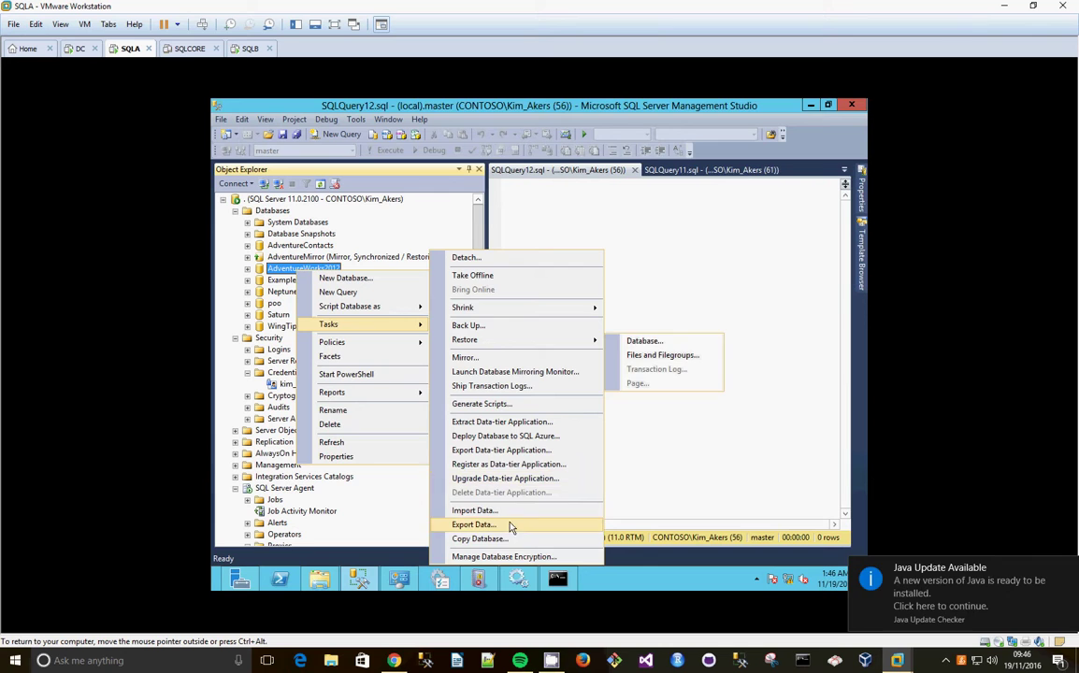
click(477, 539)
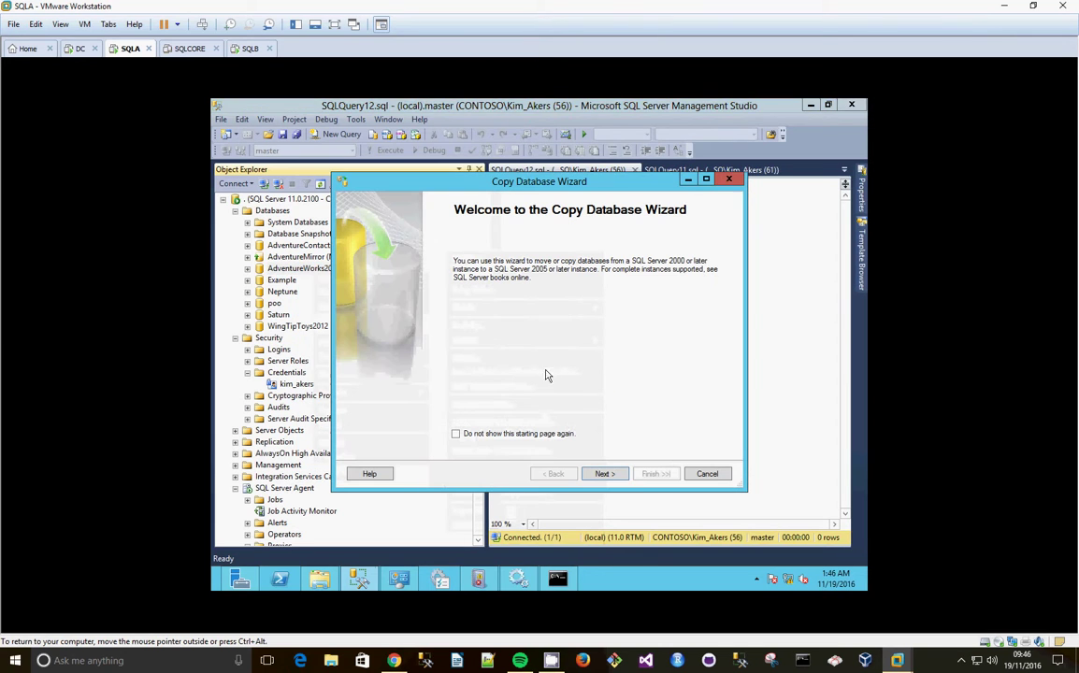
click(605, 474)
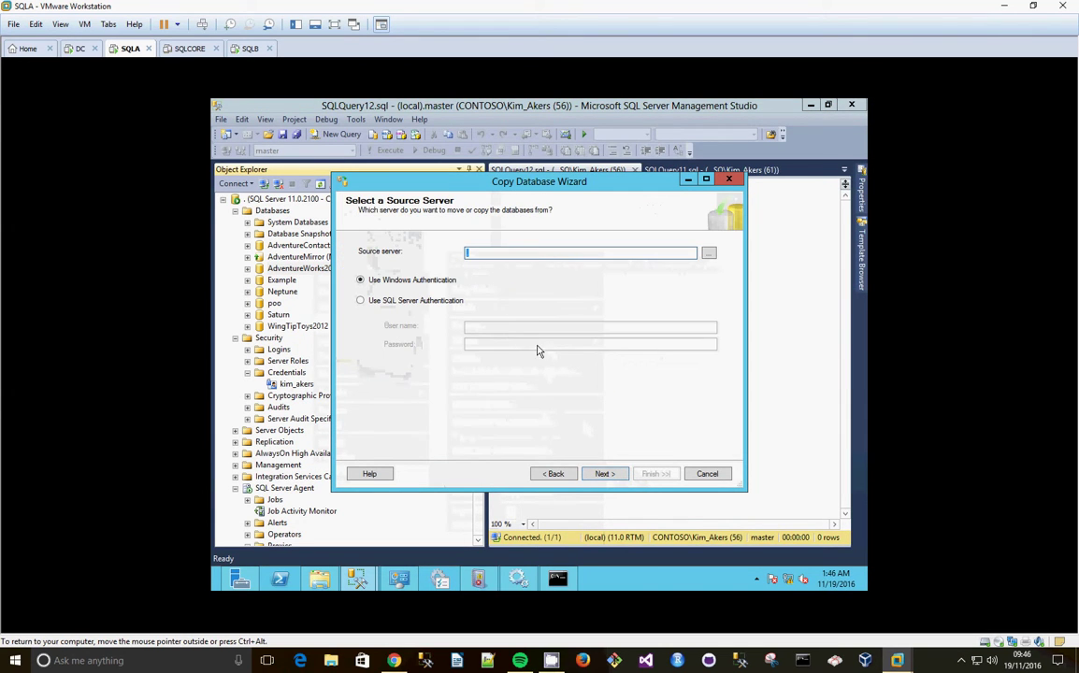
click(604, 474)
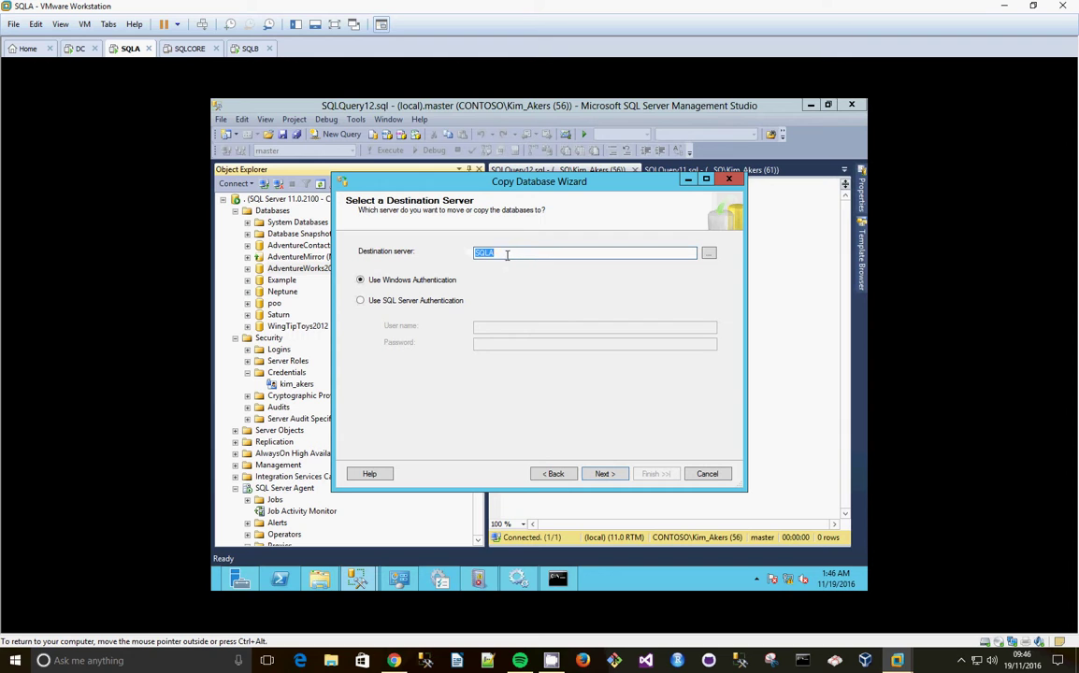
key(BackSpace)
click(603, 474)
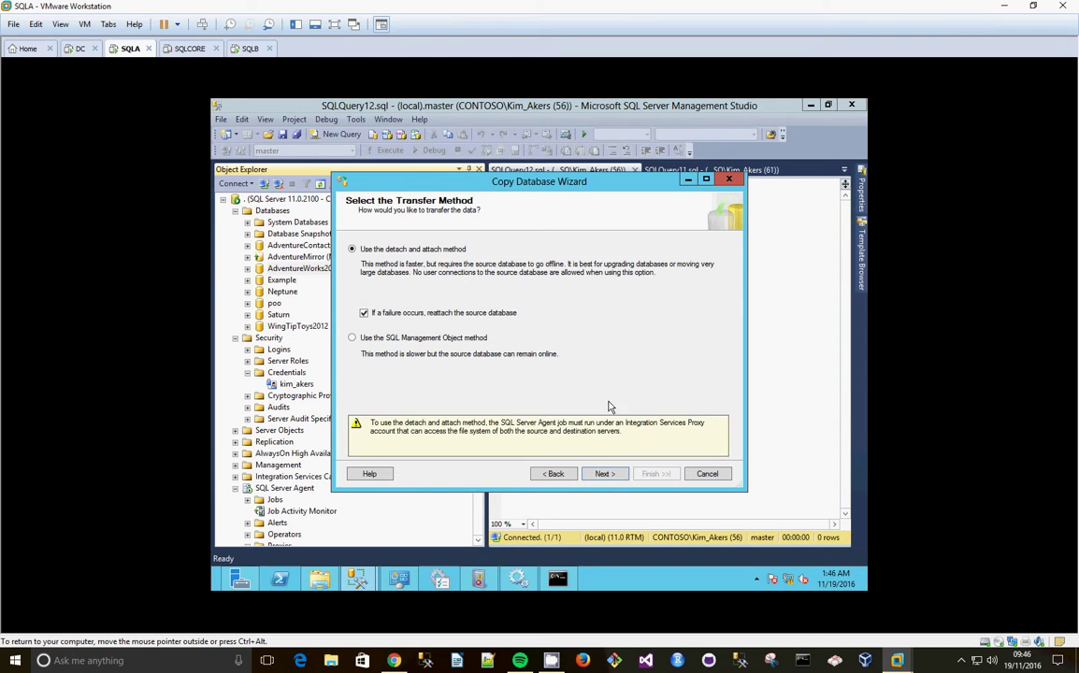
Copy AdventureWorks2012 using the SQL Management Object method and name the destination database AdvWrksSnapshotRepl.
click(353, 338)
click(604, 474)
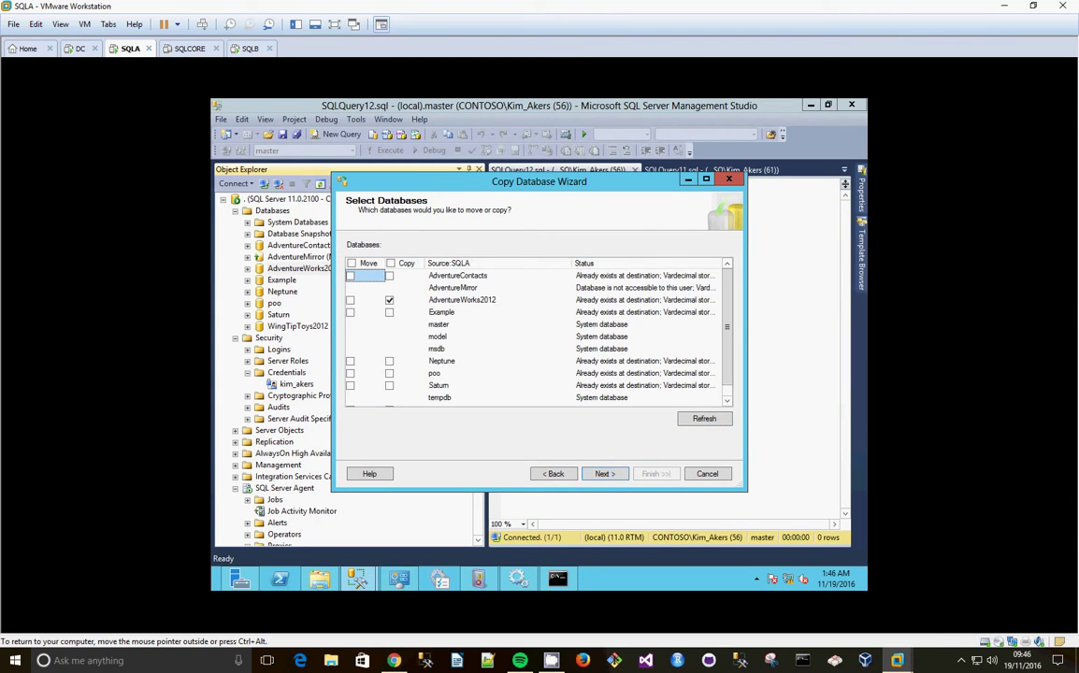
click(603, 473)
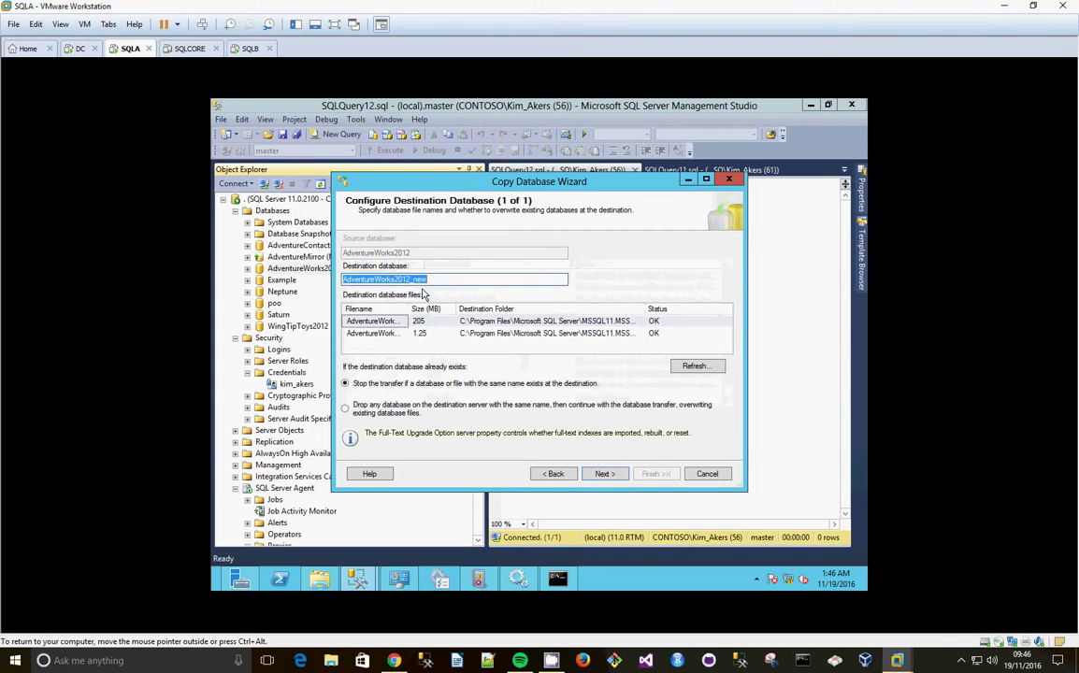
drag(398, 283, 282, 280)
text(AdvWrks)
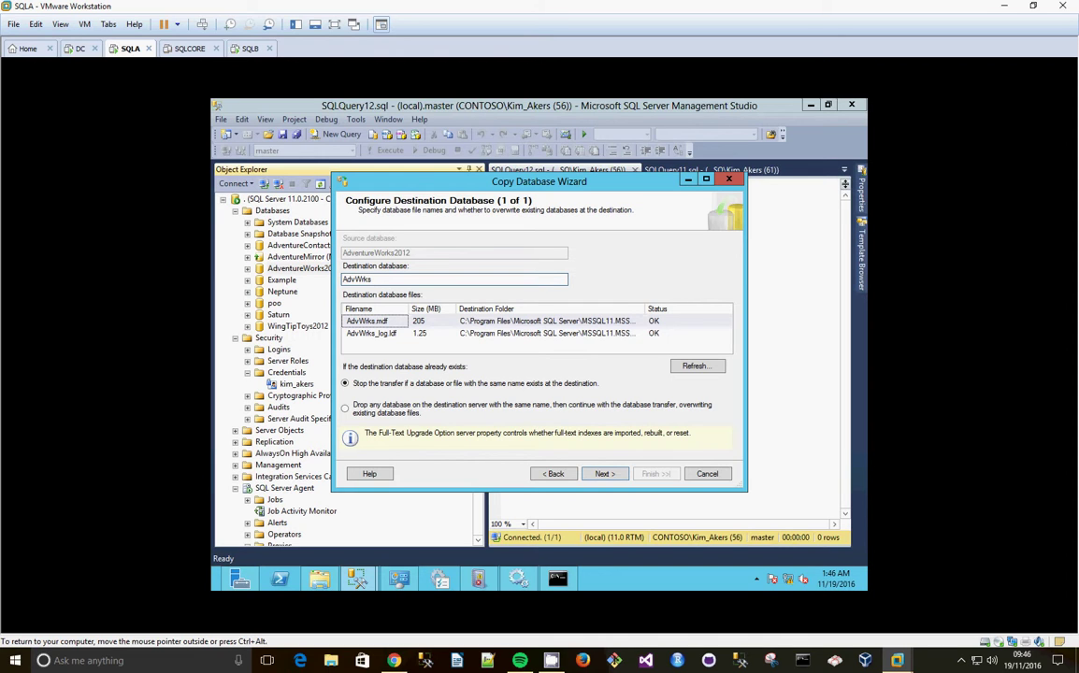
text(SnapshotRepl)
click(604, 473)
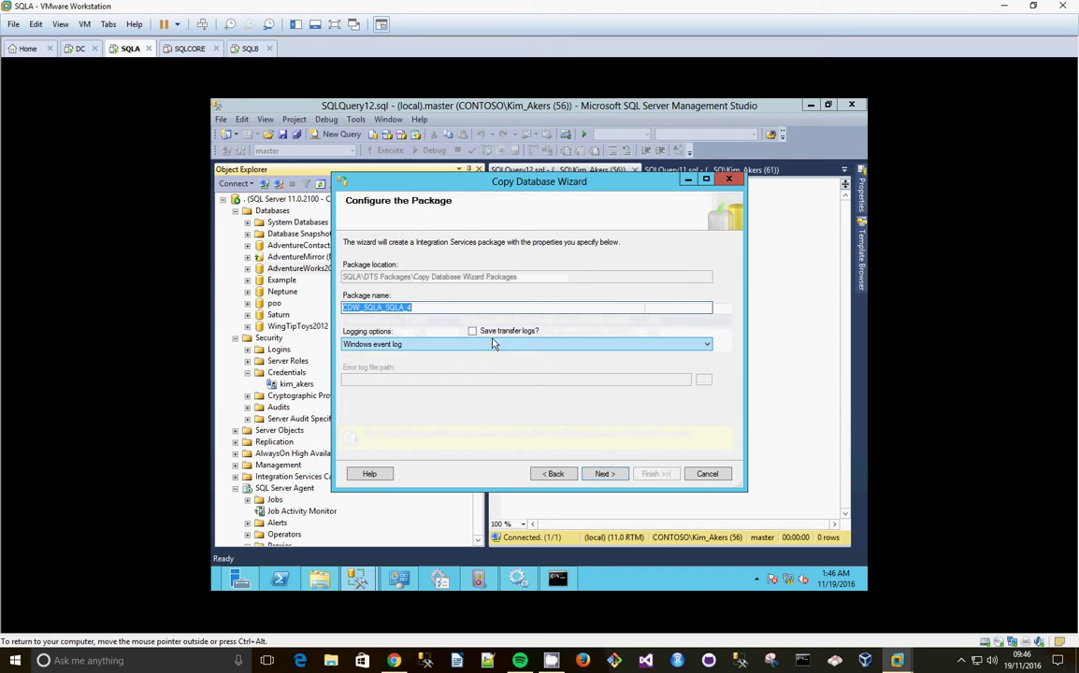
Accept the default package settings with the package set to run immediately, and start the database copy.
click(603, 475)
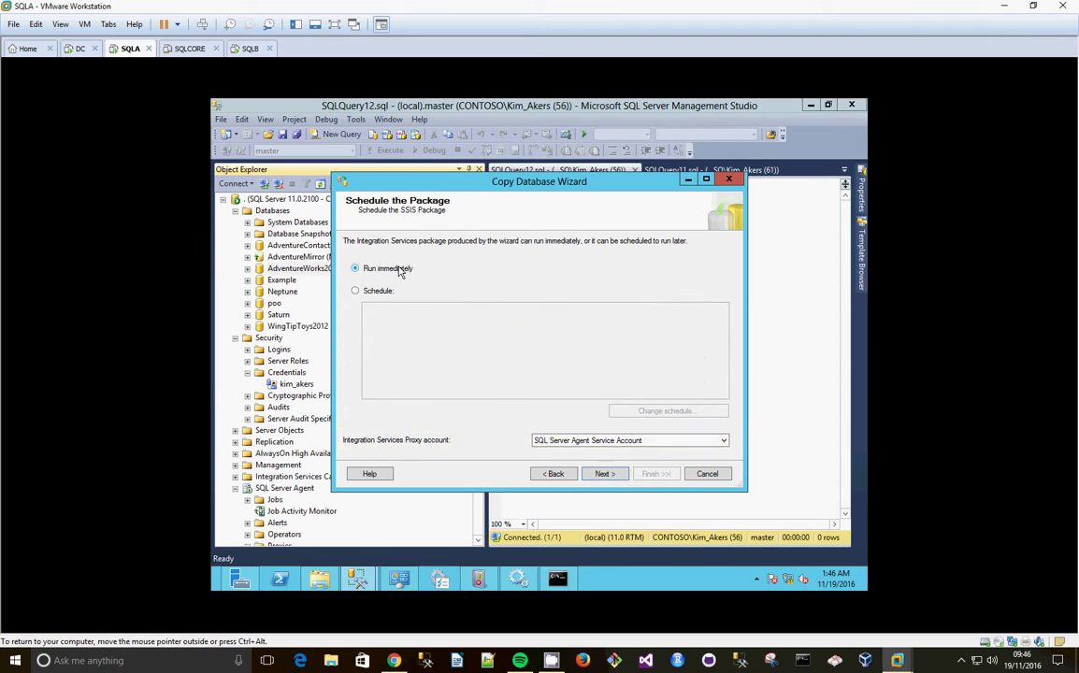
click(604, 473)
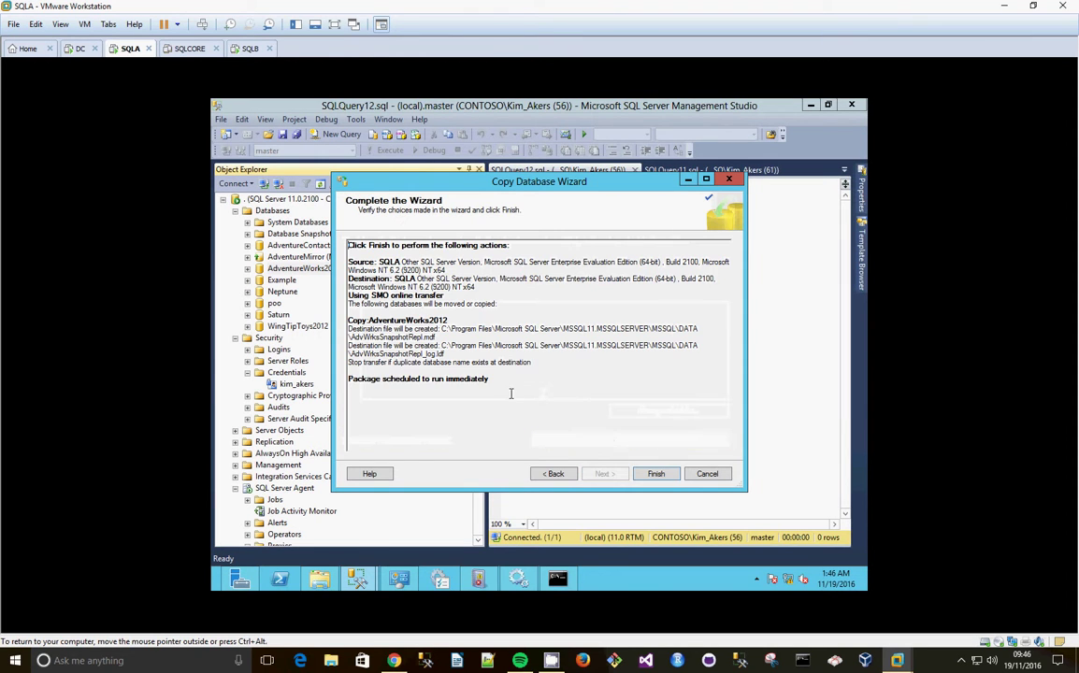
click(657, 474)
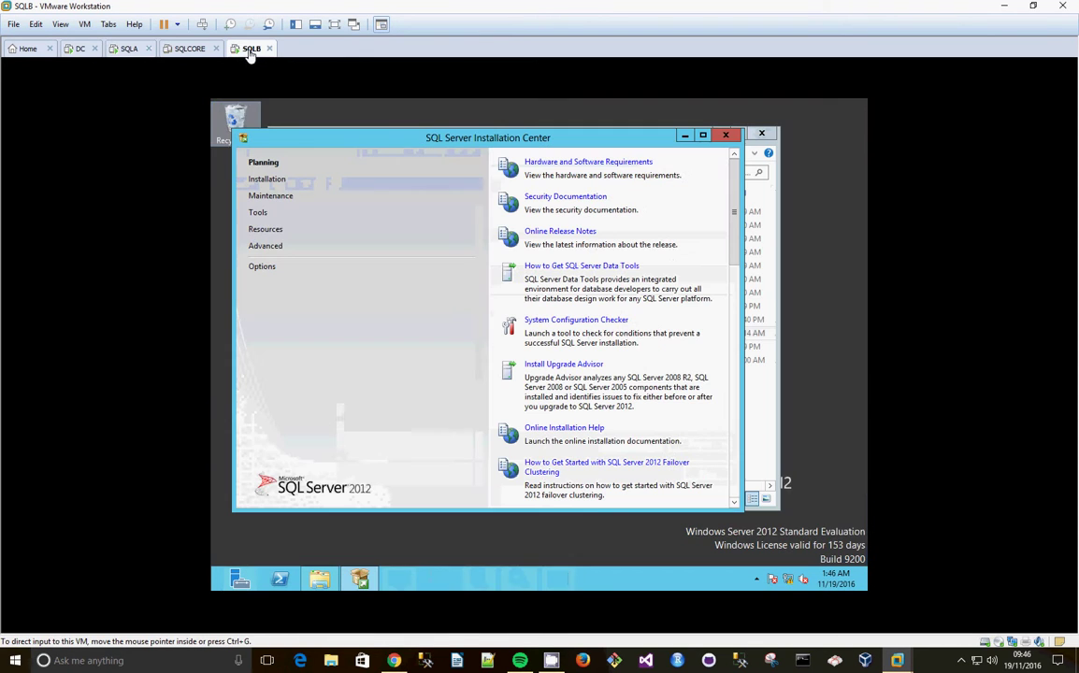
On the SQLB machine, launch the wizard for a new stand-alone installation or adding features to an existing SQL Server installation.
click(267, 179)
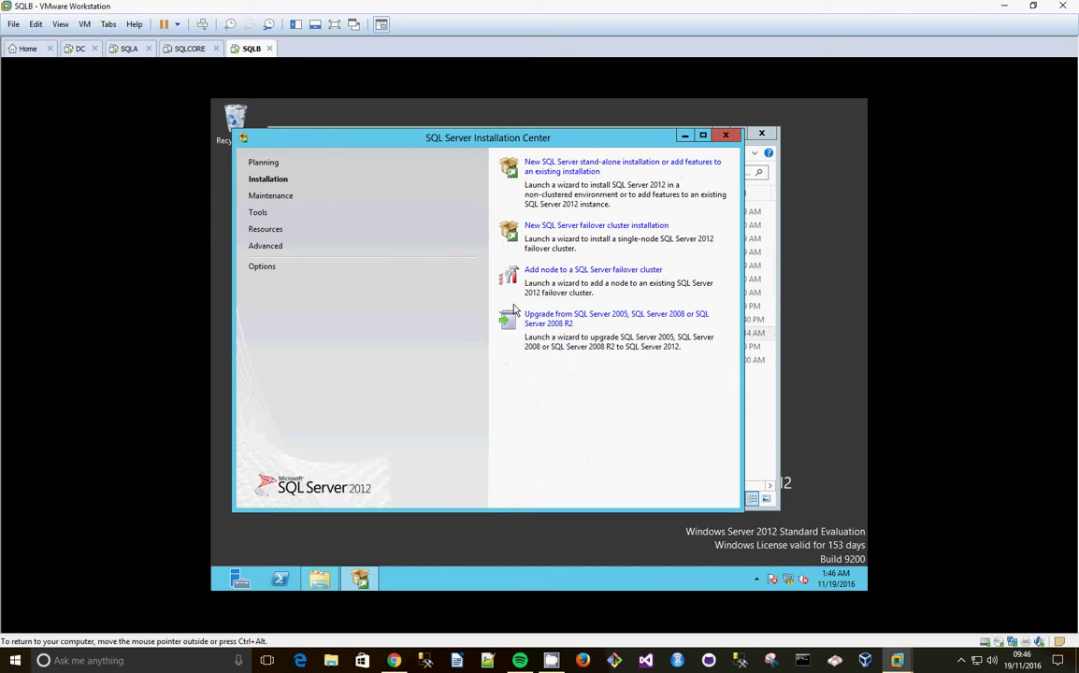
click(579, 171)
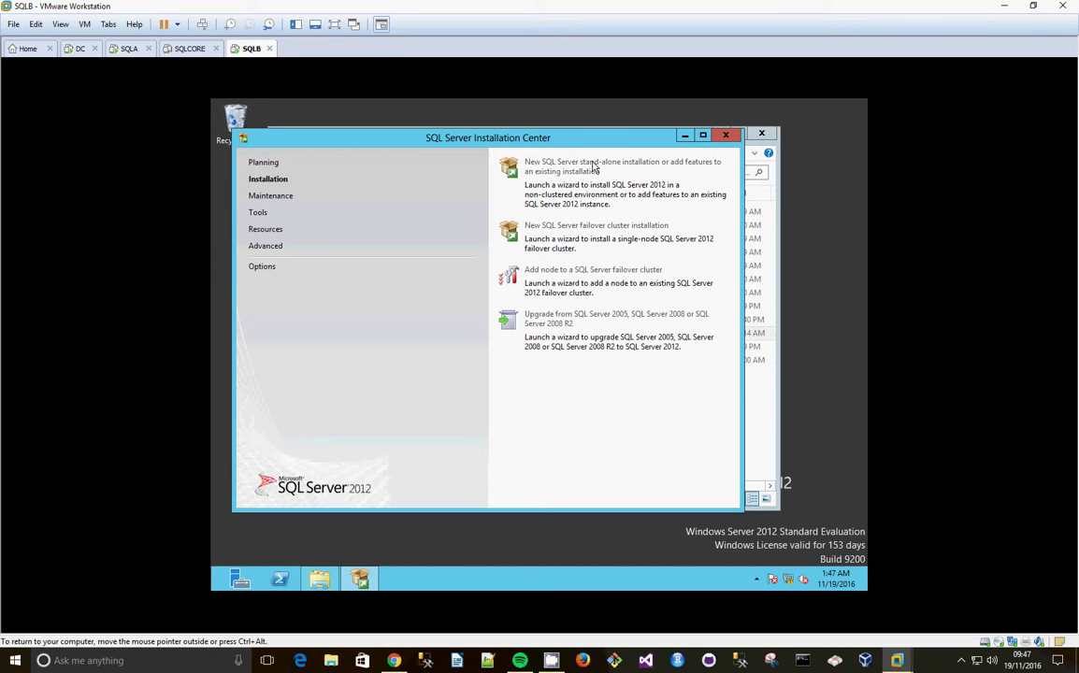
Check the progress of the AdventureWorks2012 copy on SQLA and of the setup rule check on SQLB.
click(129, 49)
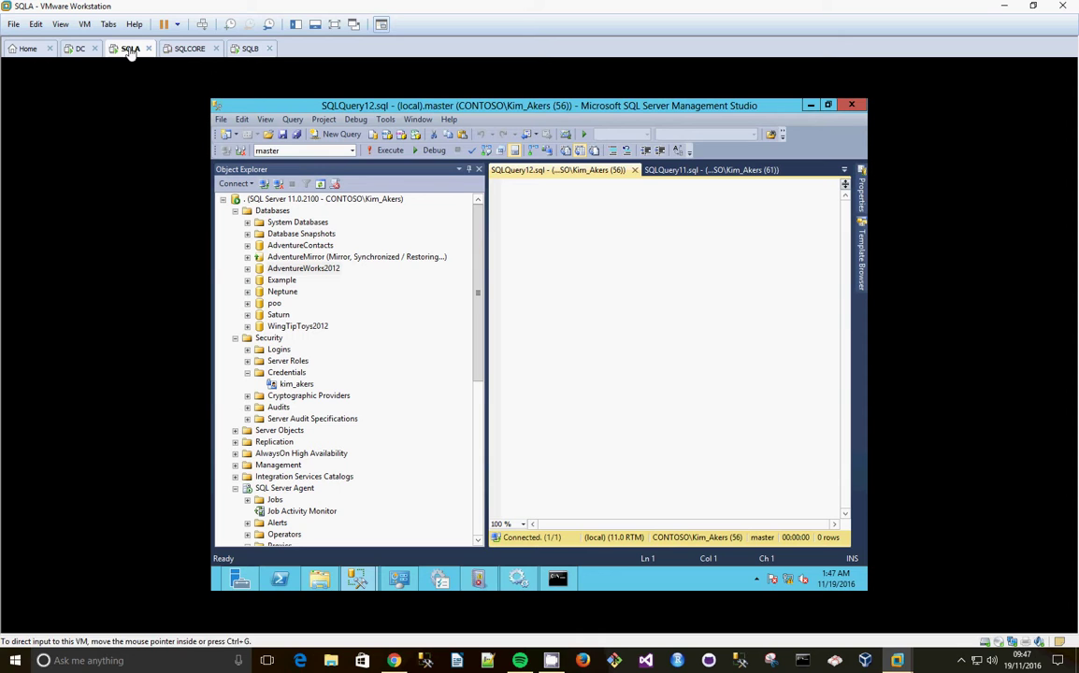
click(322, 270)
right_click(323, 270)
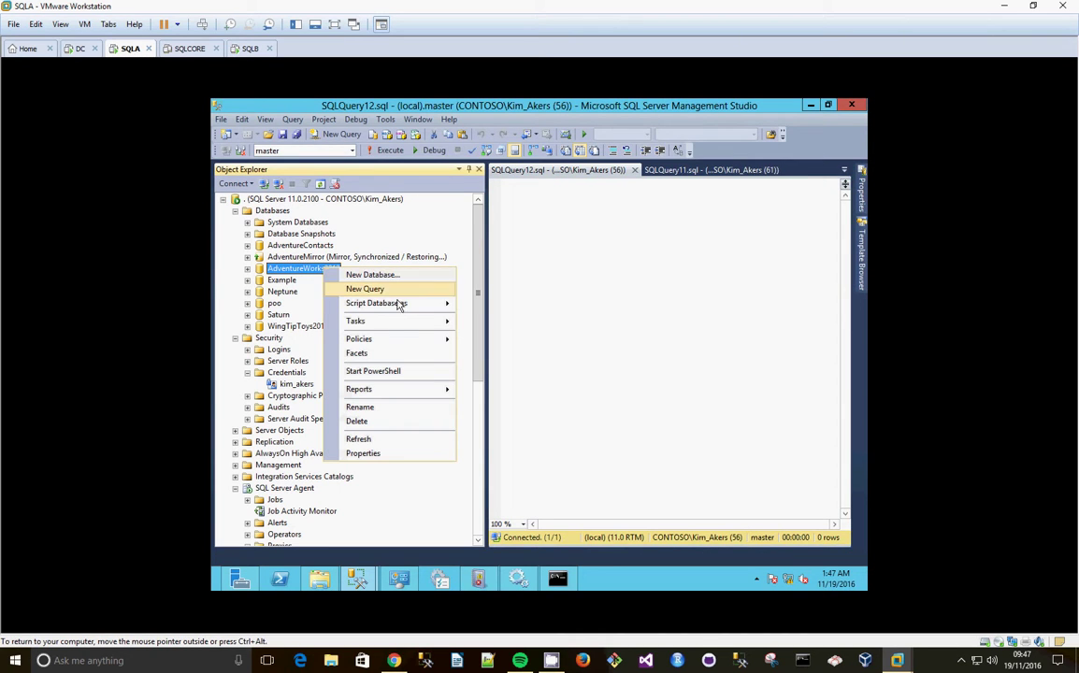
mouse_move(401, 321)
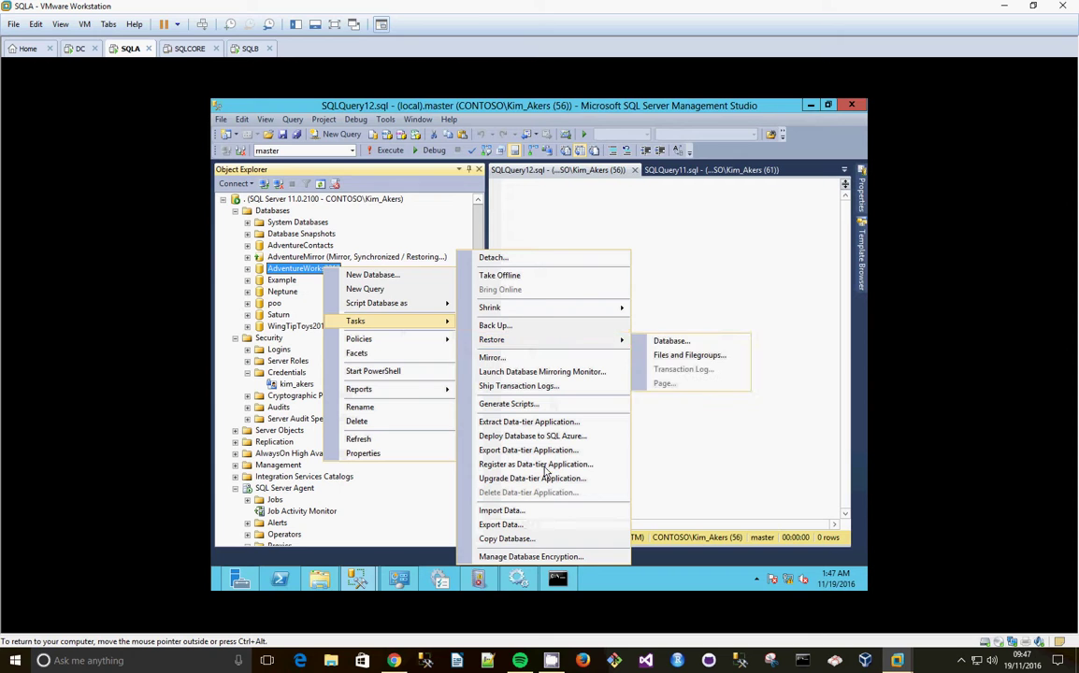
click(506, 538)
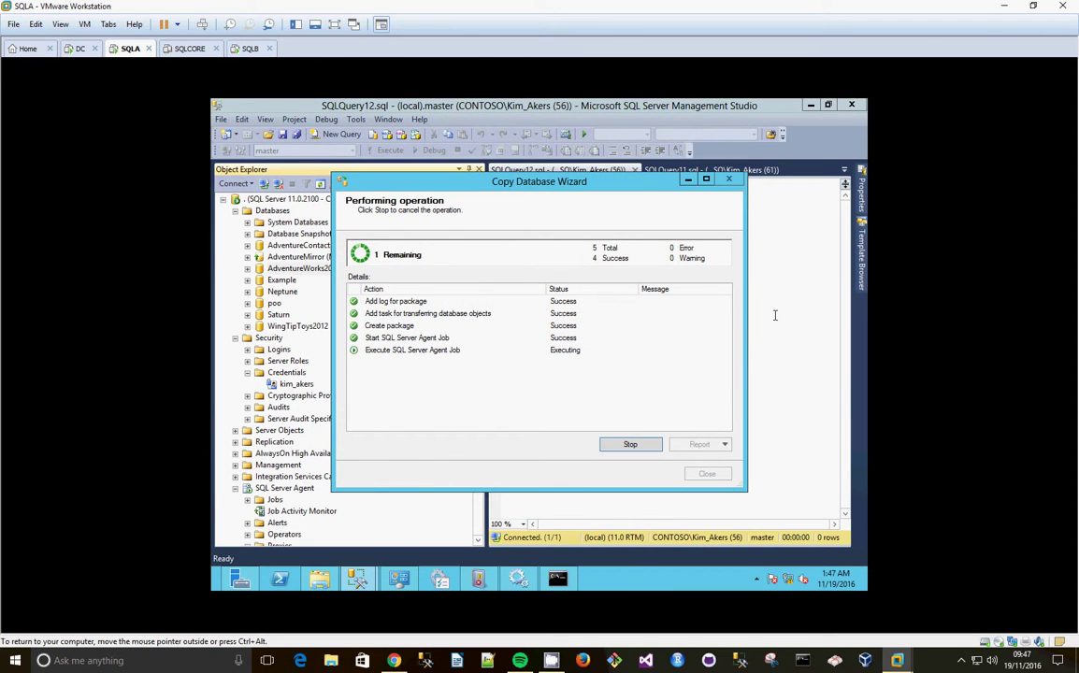
click(249, 48)
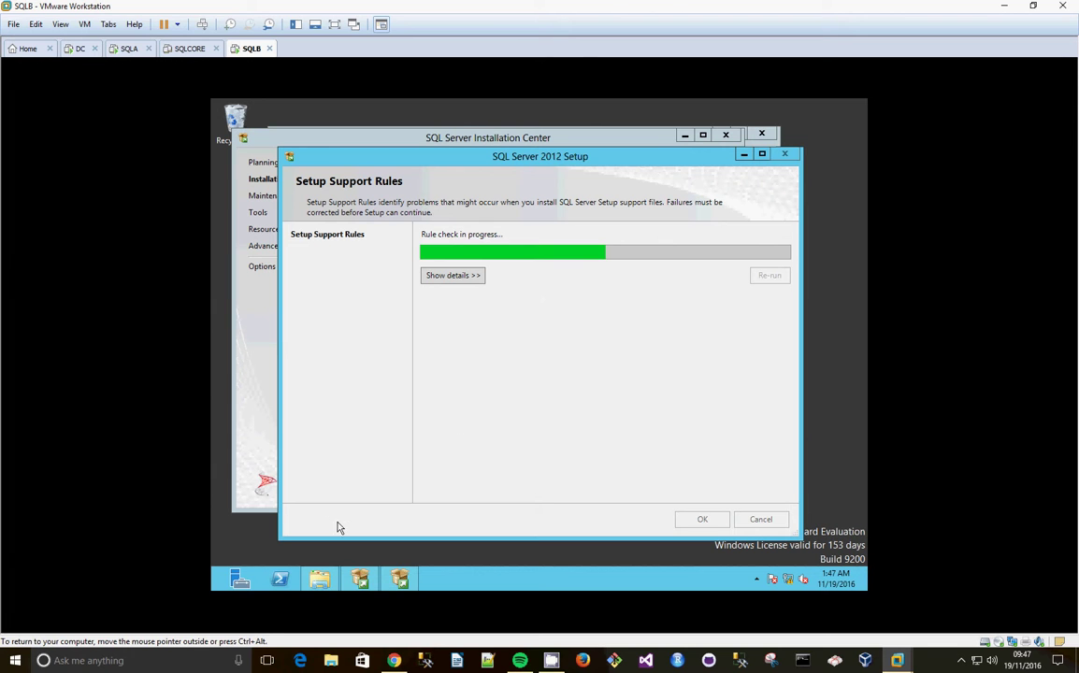
On SQLA, examine the commands available for SQL Server Agent on the local instance and on the SQLB instance.
click(112, 47)
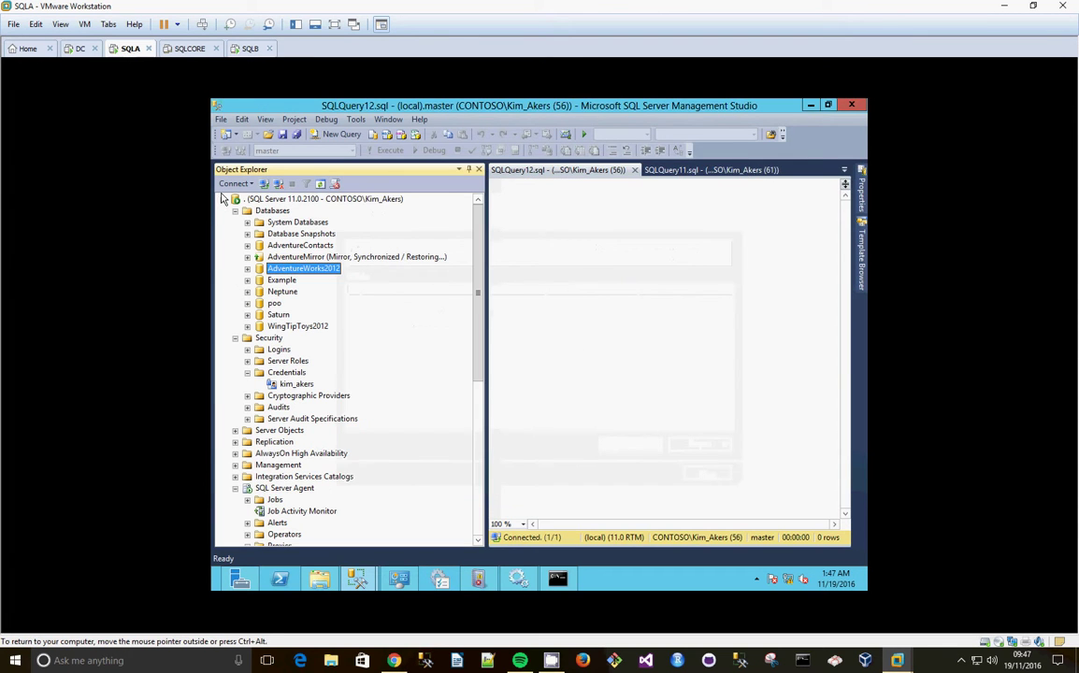
click(223, 199)
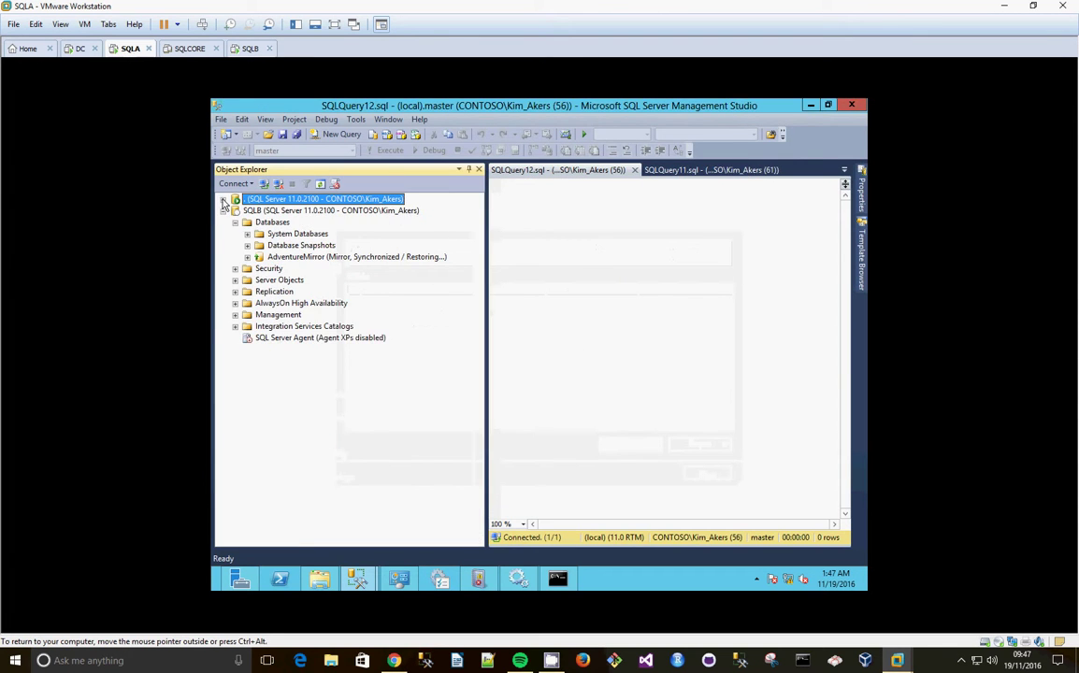
click(222, 199)
click(235, 210)
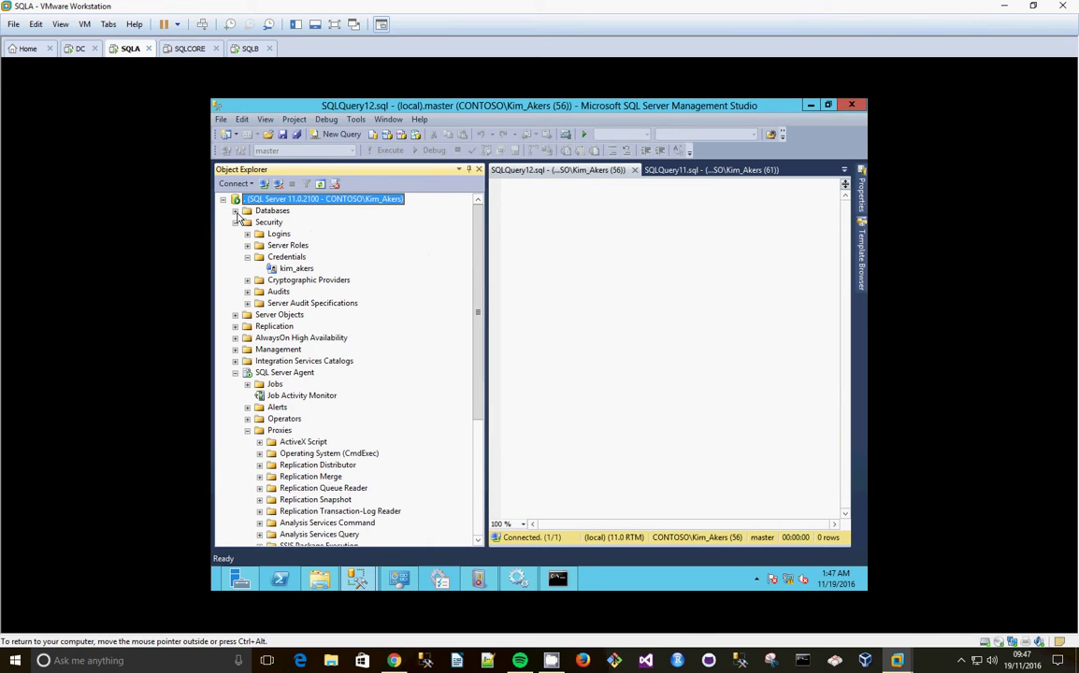
click(234, 221)
right_click(300, 291)
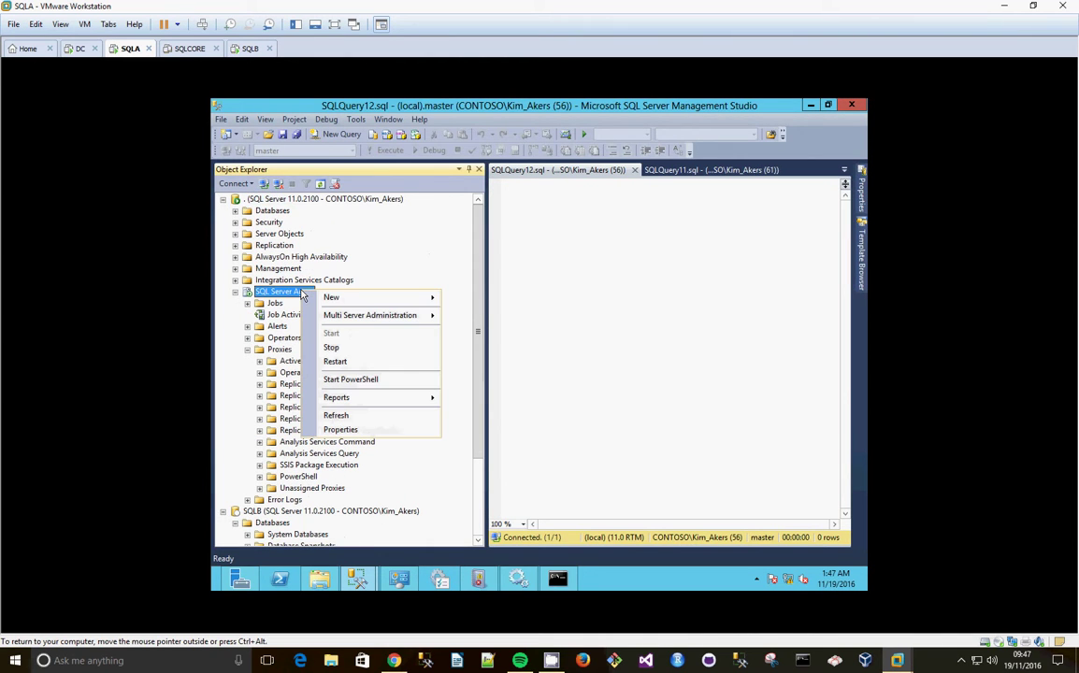
mouse_move(331, 297)
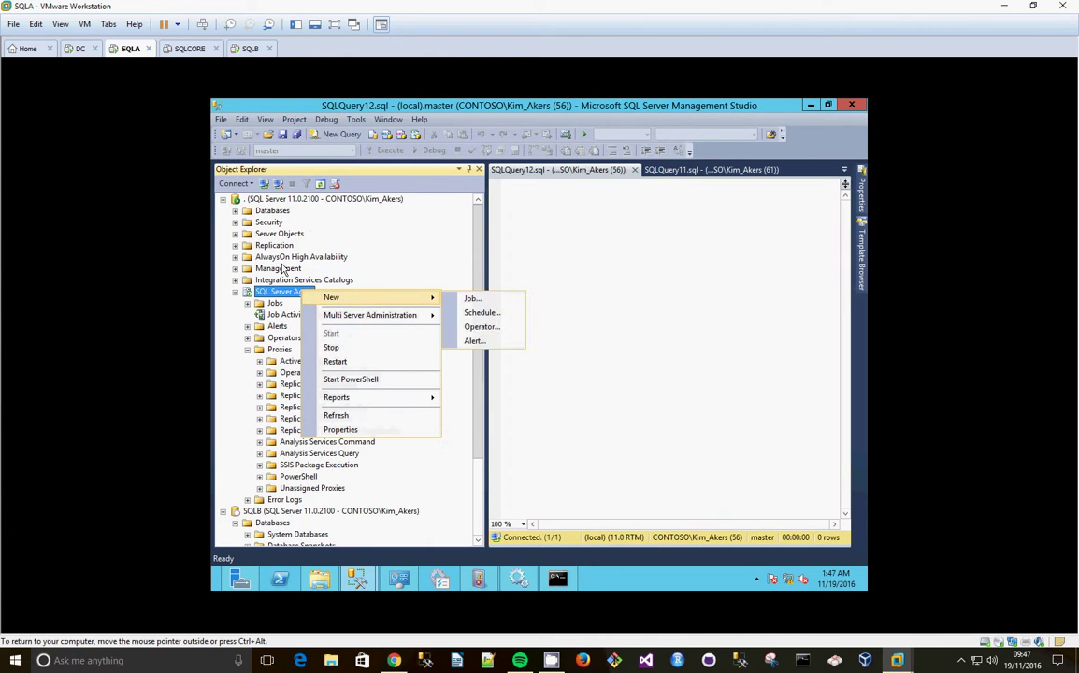
click(222, 200)
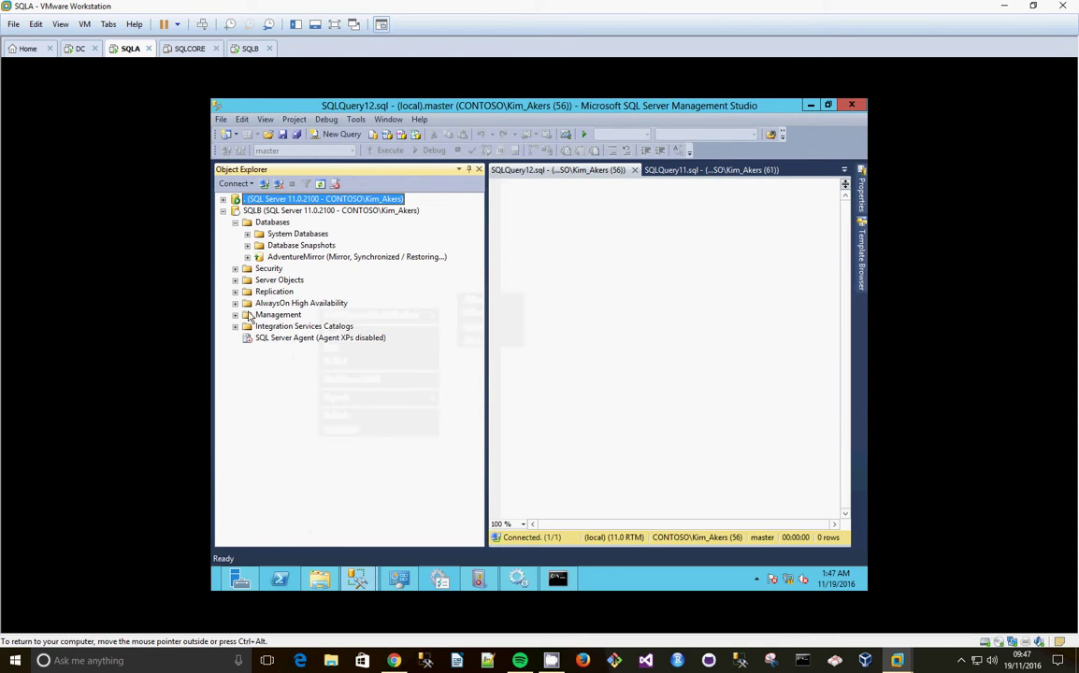
right_click(311, 341)
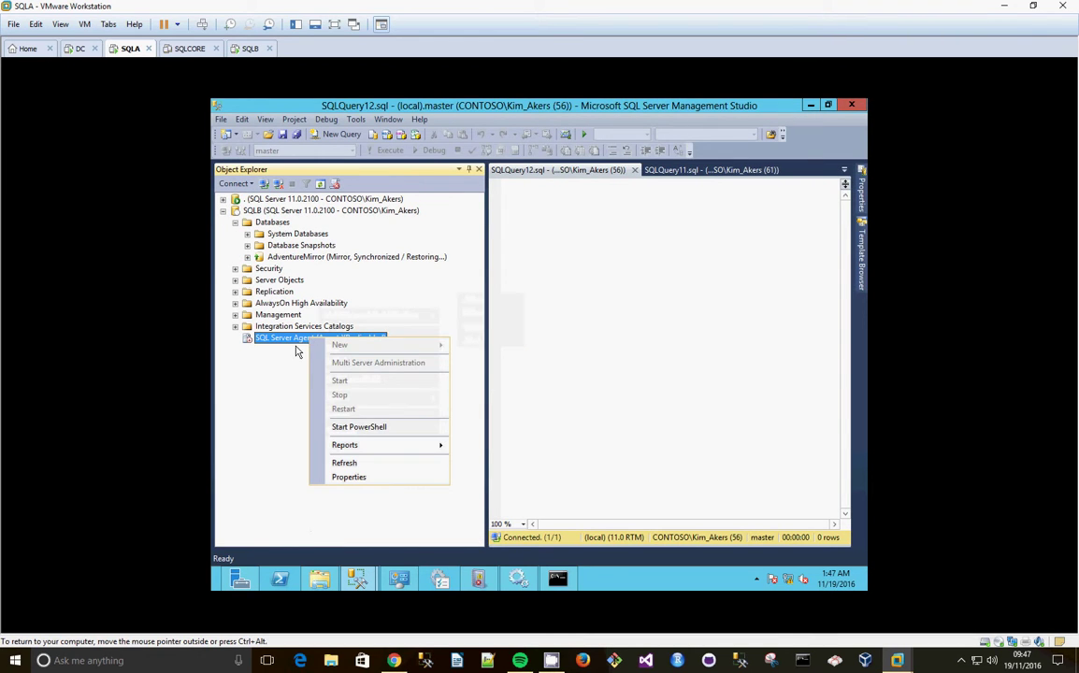
click(348, 342)
right_click(354, 343)
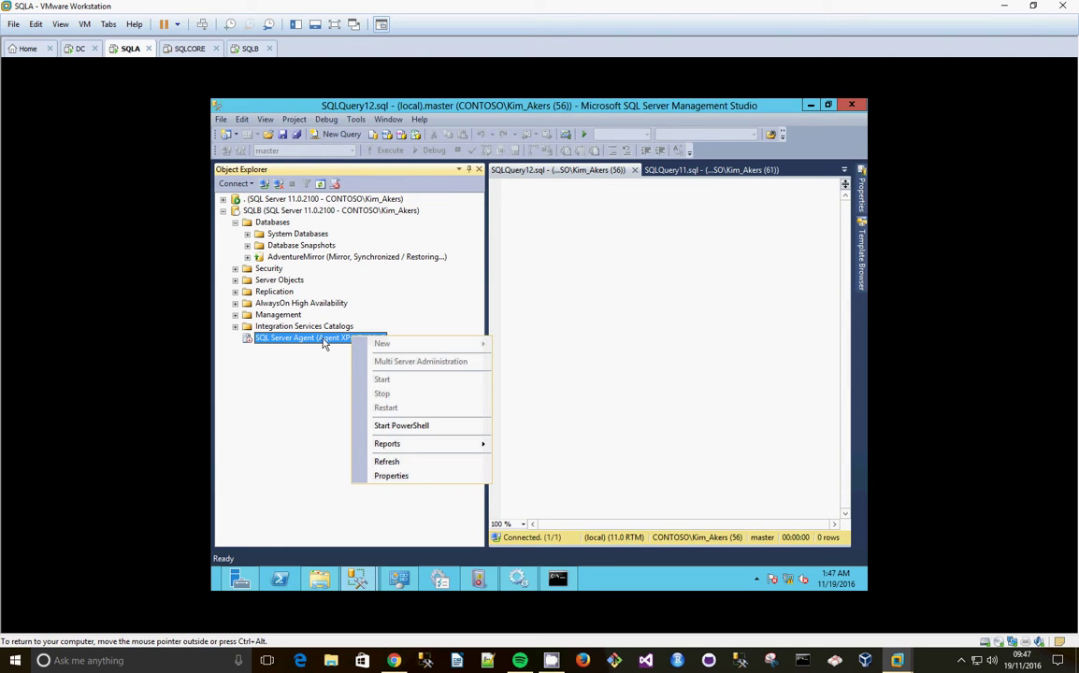
click(290, 414)
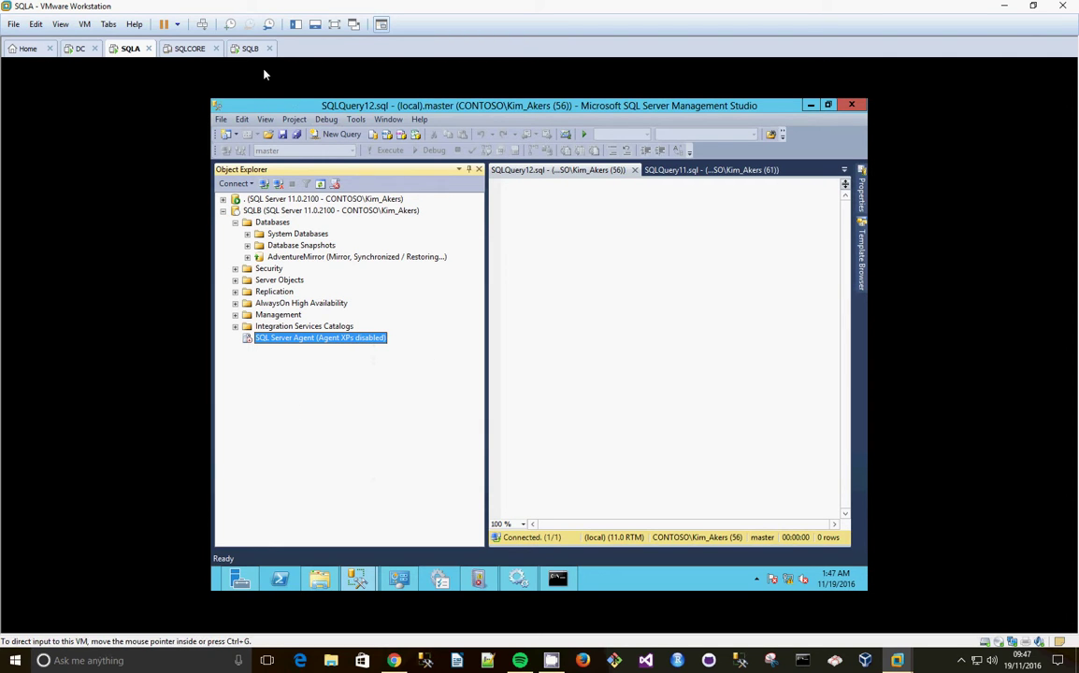
Switch to the SQLB machine and open the Services console from Server Manager.
click(241, 51)
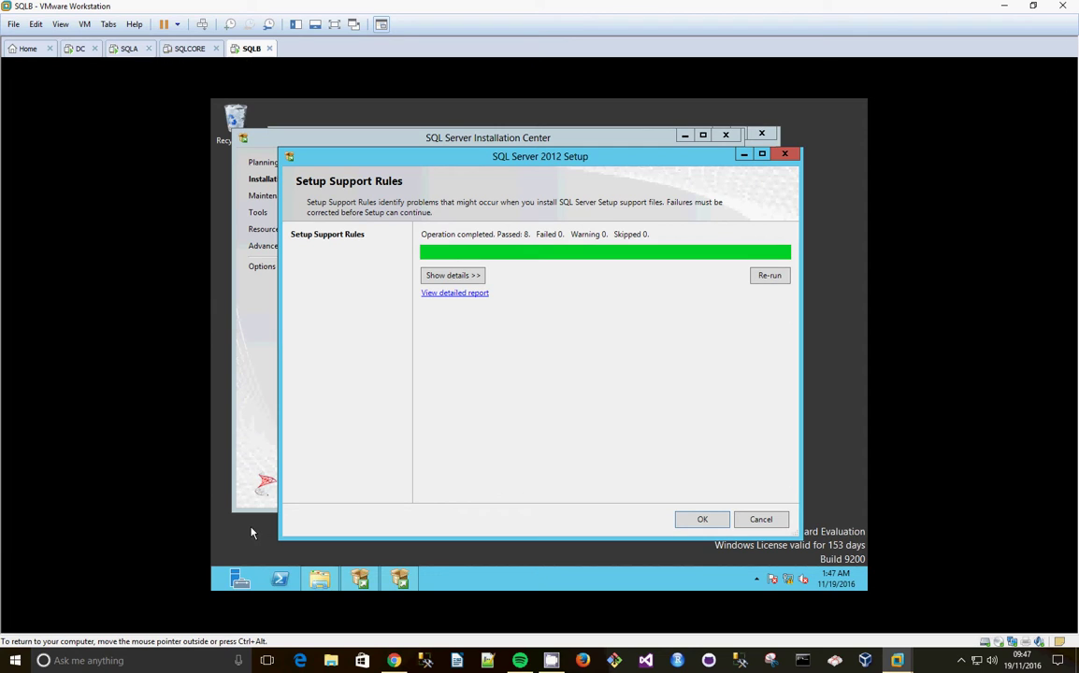
click(260, 556)
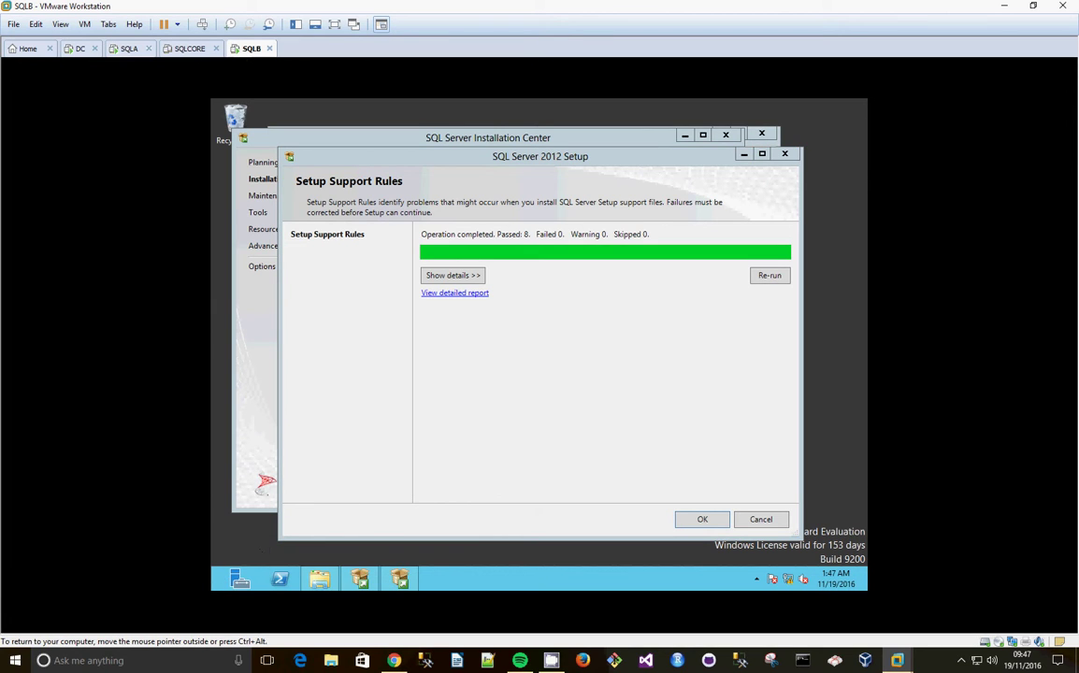
mouse_move(222, 588)
click(238, 580)
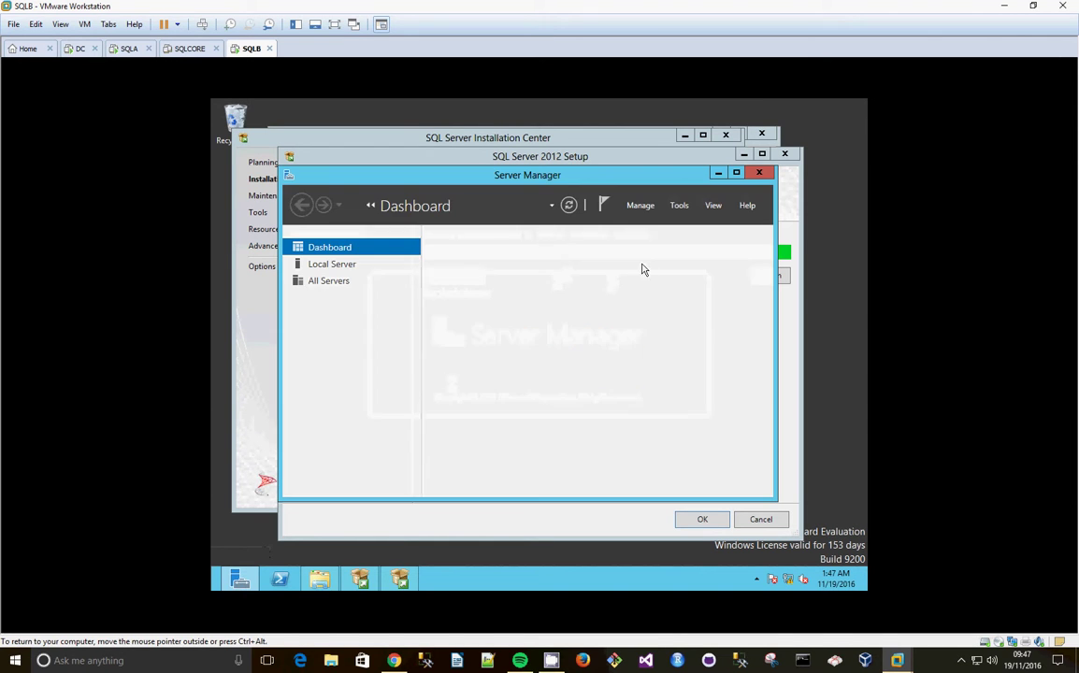
click(680, 205)
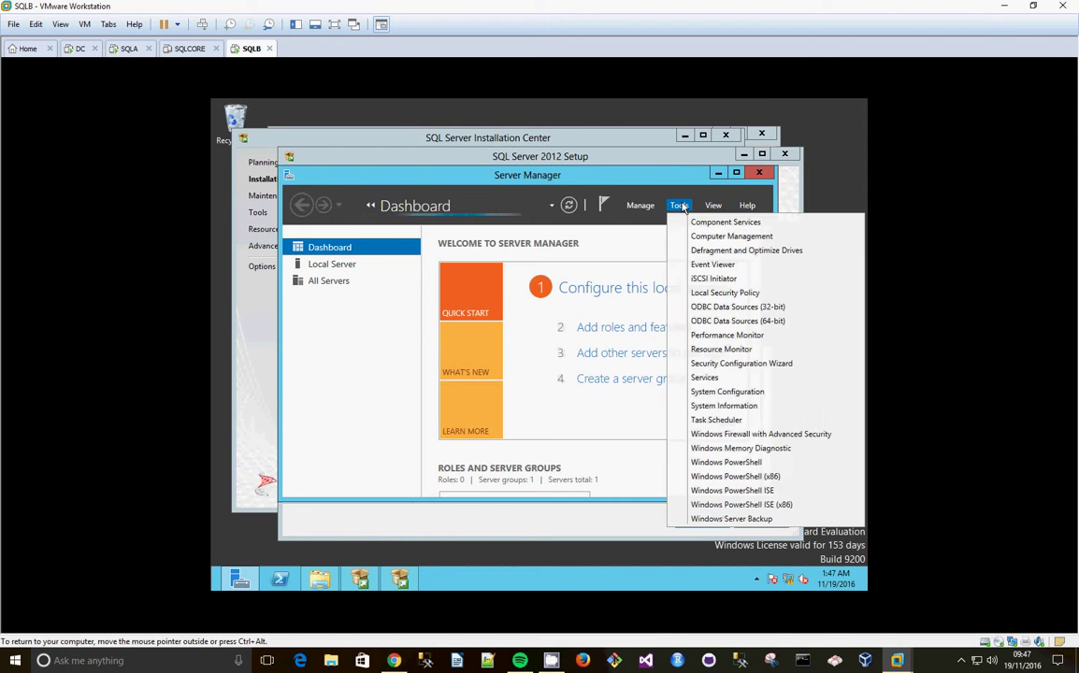
click(714, 381)
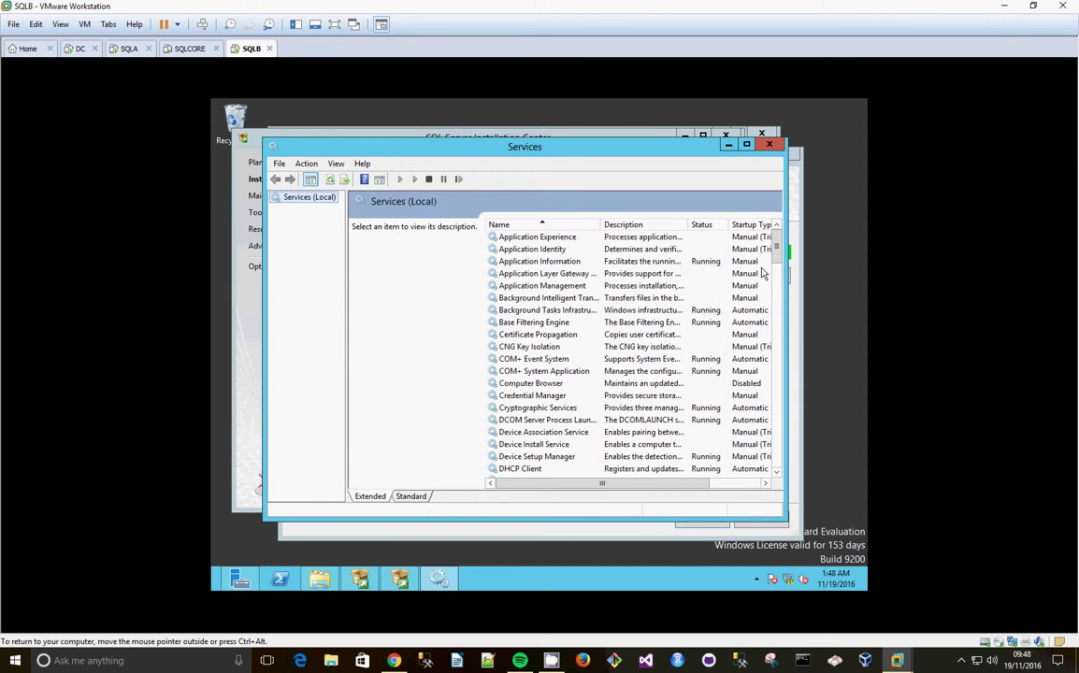
Widen the service name column and try to start the SQL Server Agent (MSSQLSERVER) service.
drag(776, 245, 791, 398)
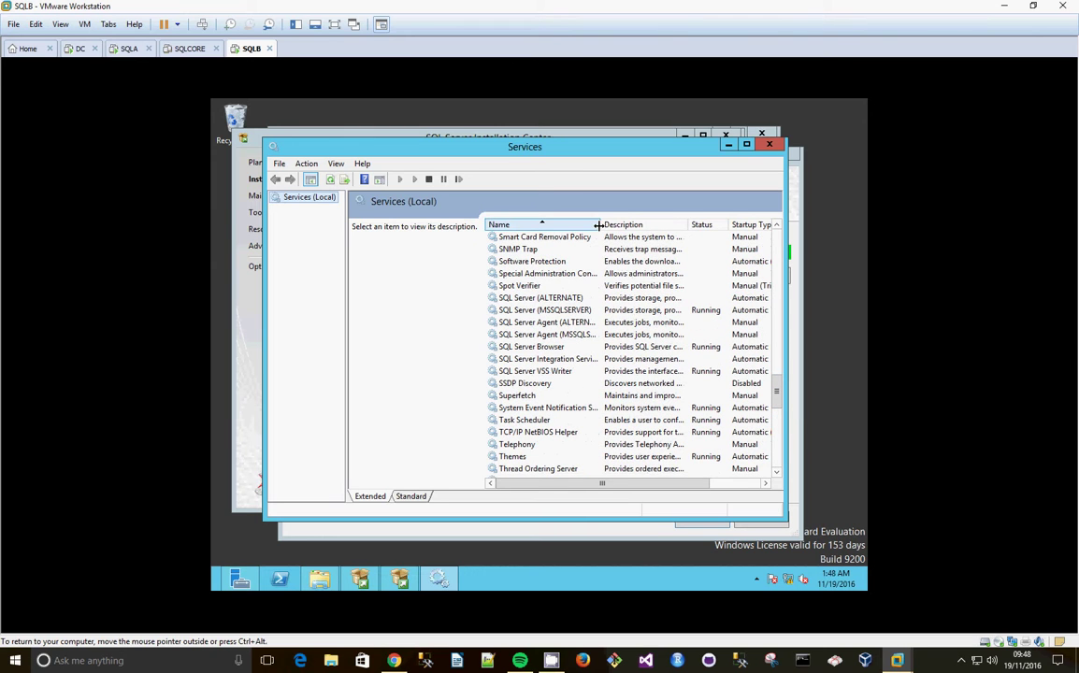
drag(600, 225, 648, 231)
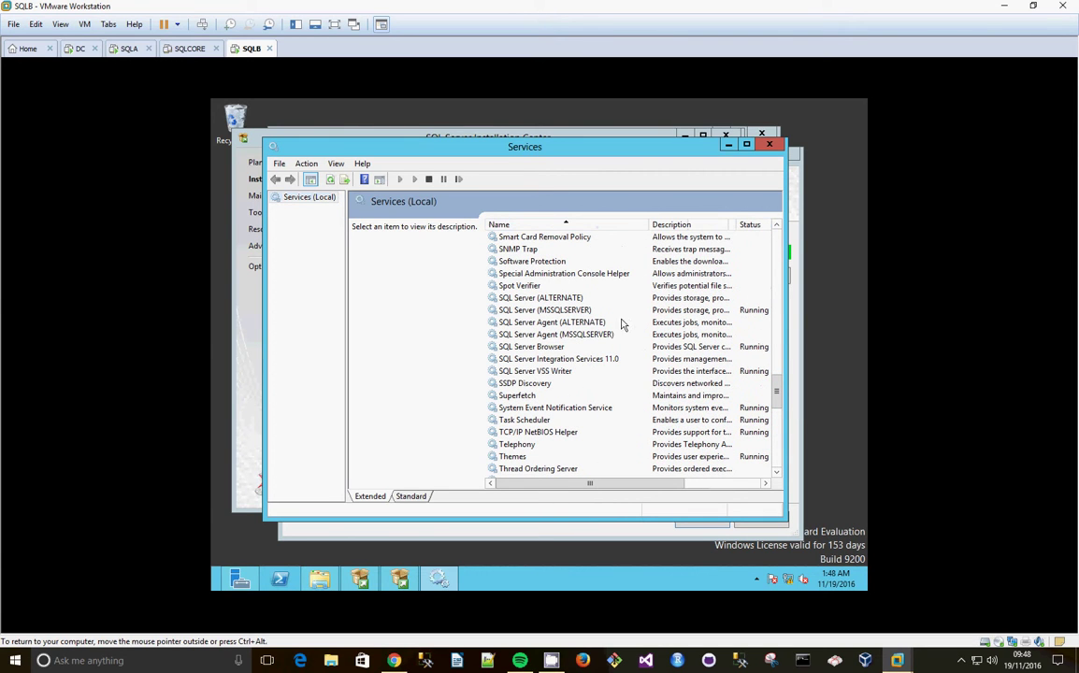
click(550, 337)
right_click(551, 336)
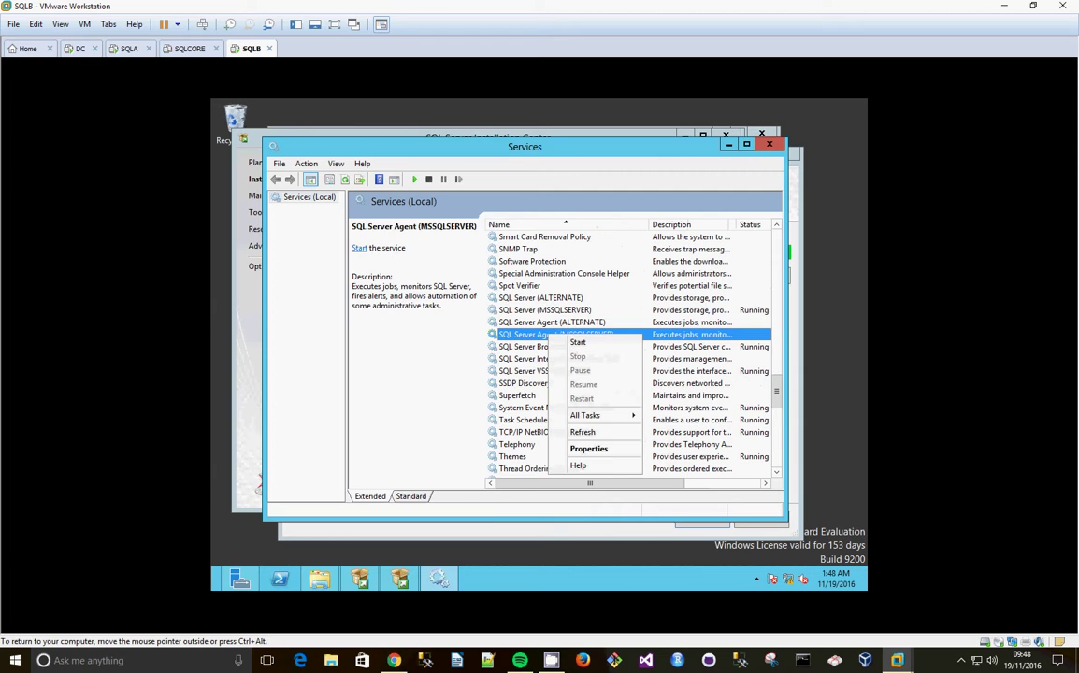
click(572, 343)
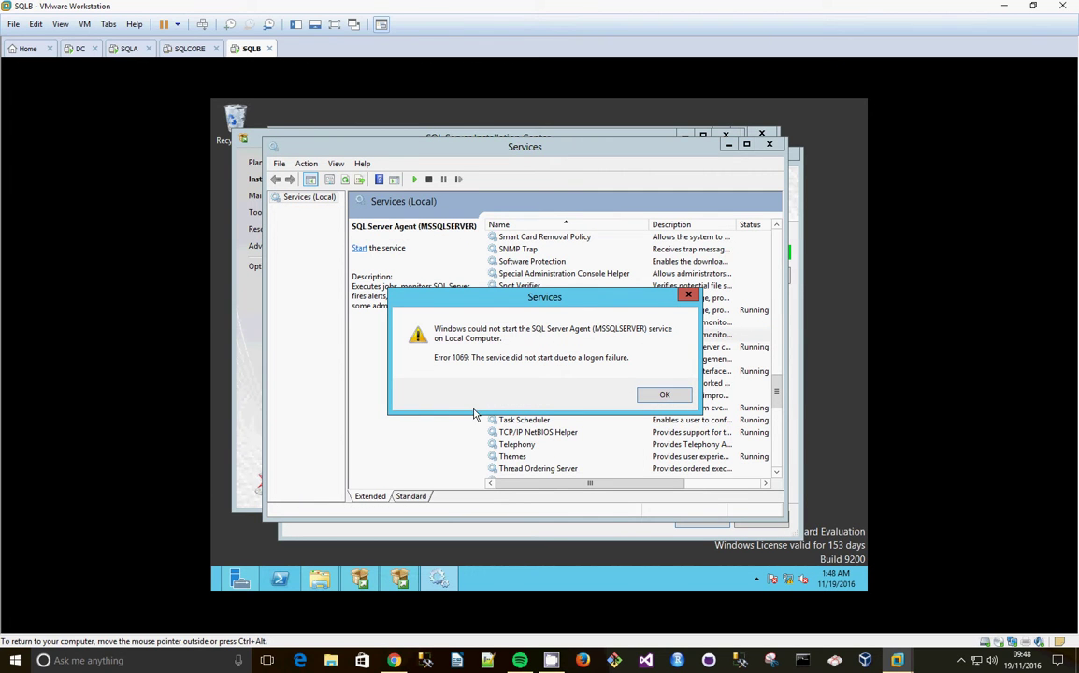
click(664, 395)
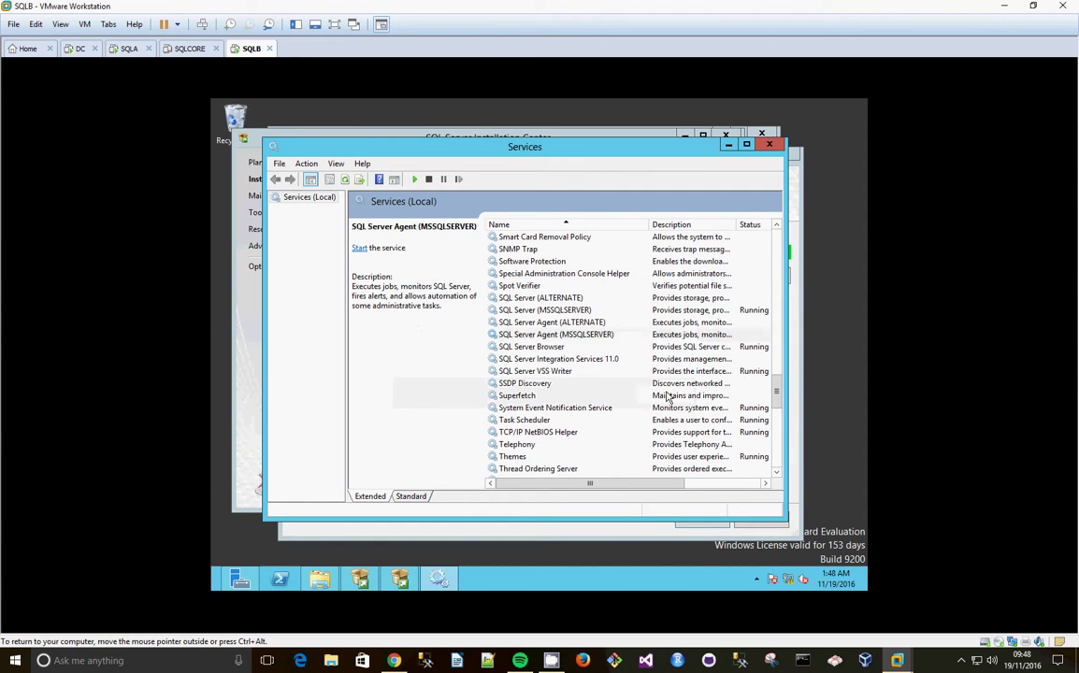
Re-enter and confirm the log-on account password for the SQL Server Agent (MSSQLSERVER) service, and start the service.
right_click(613, 334)
click(636, 443)
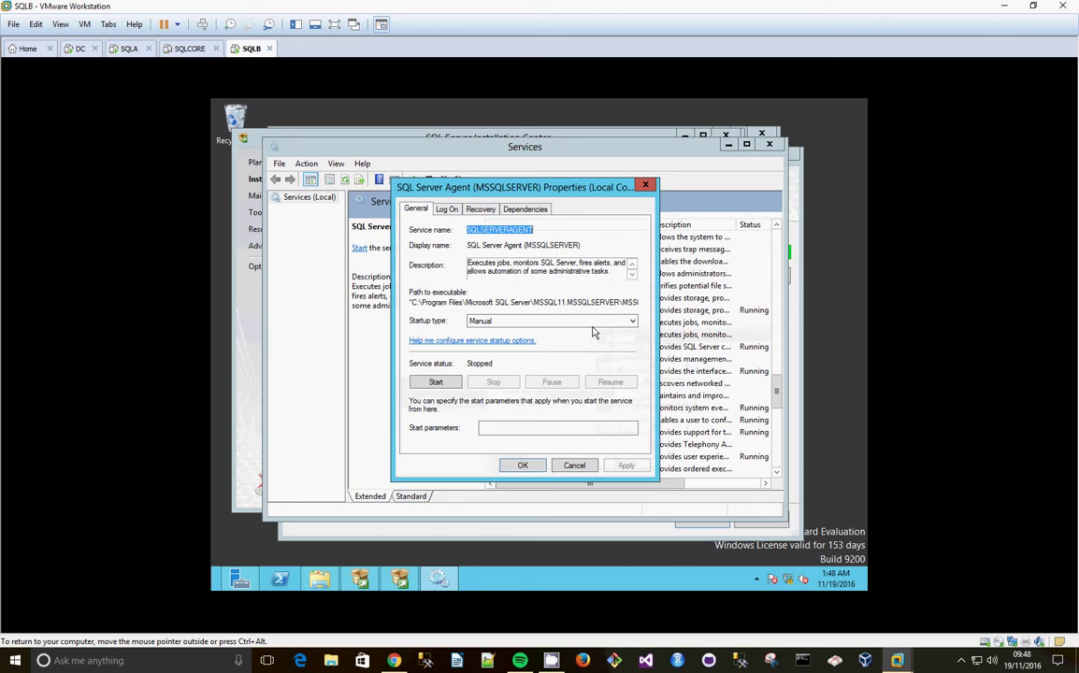
click(447, 210)
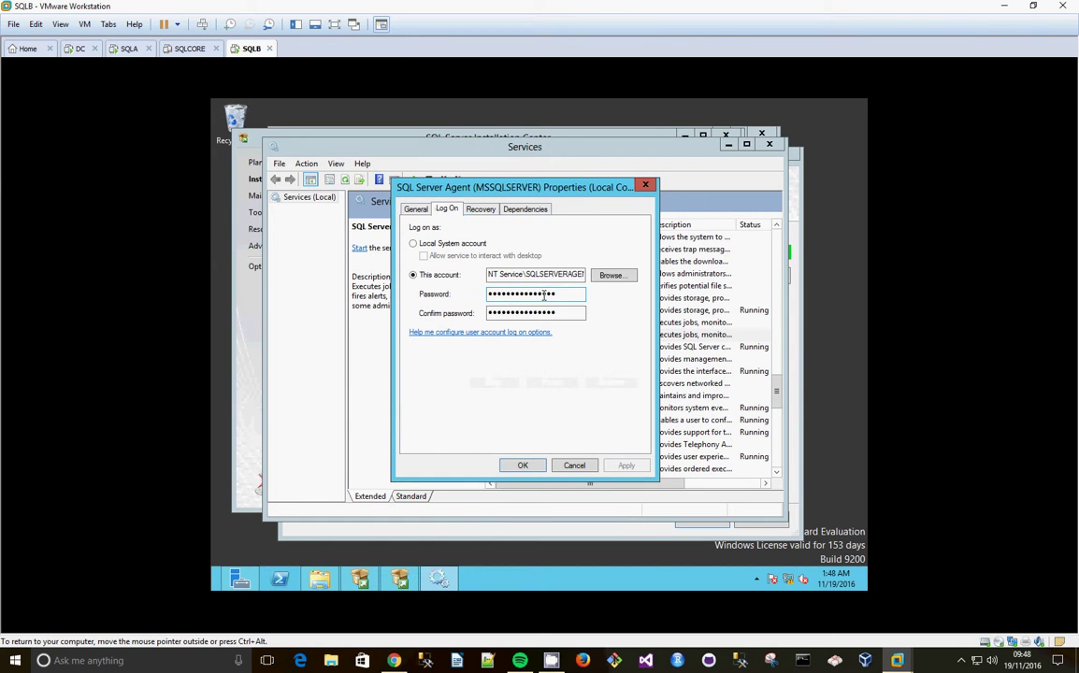
drag(544, 295, 398, 308)
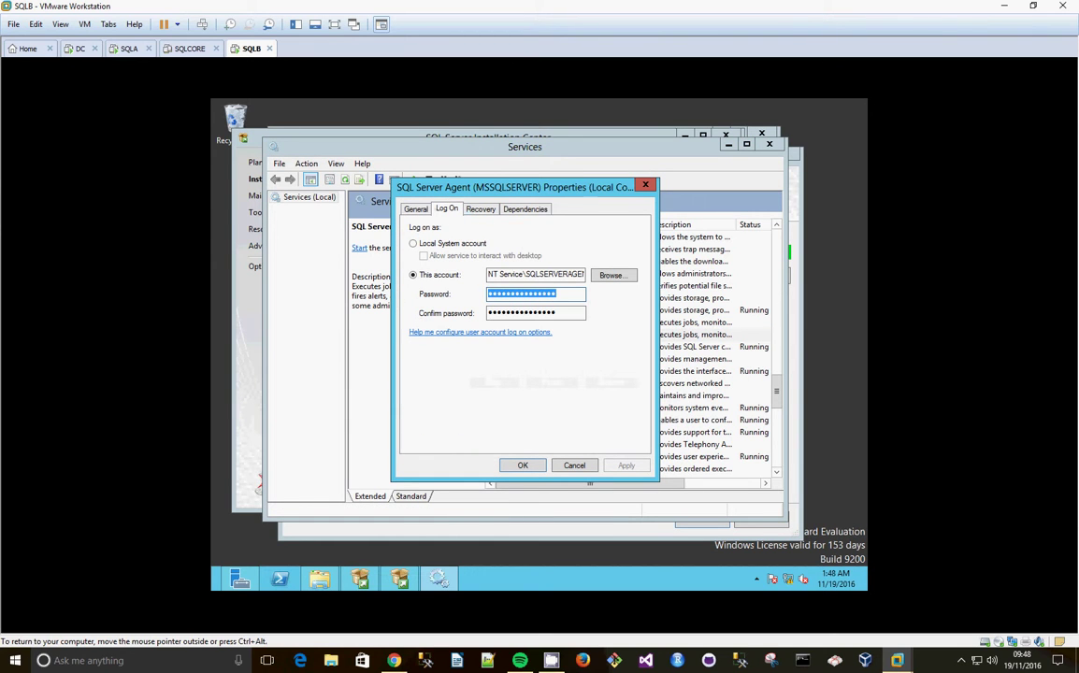
text(•••••)
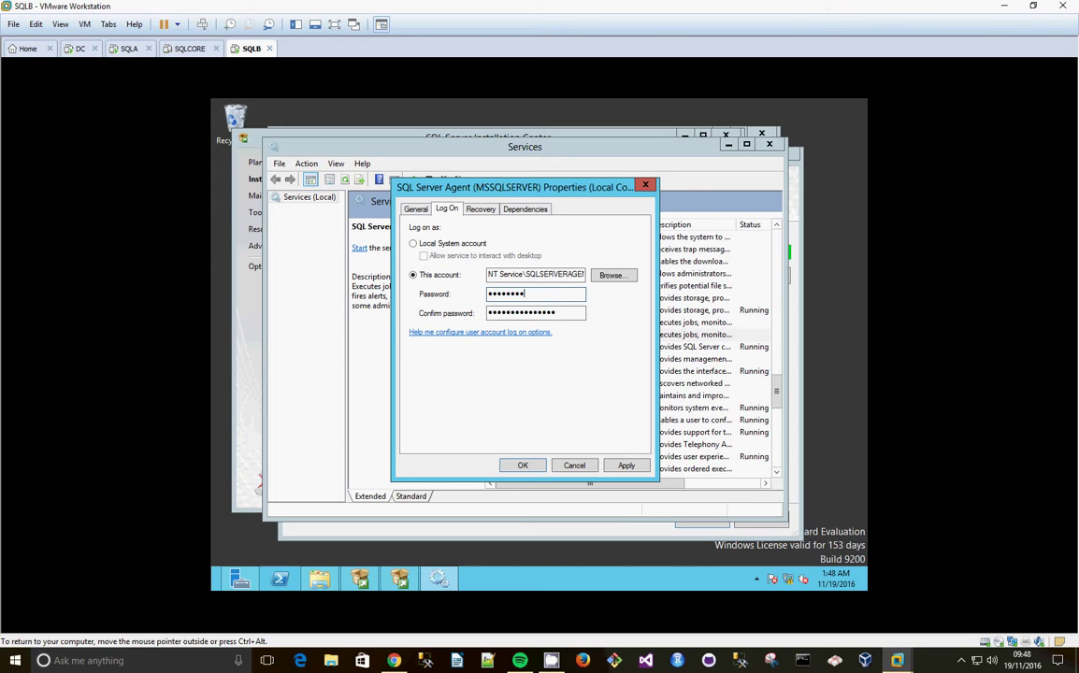
key(Tab)
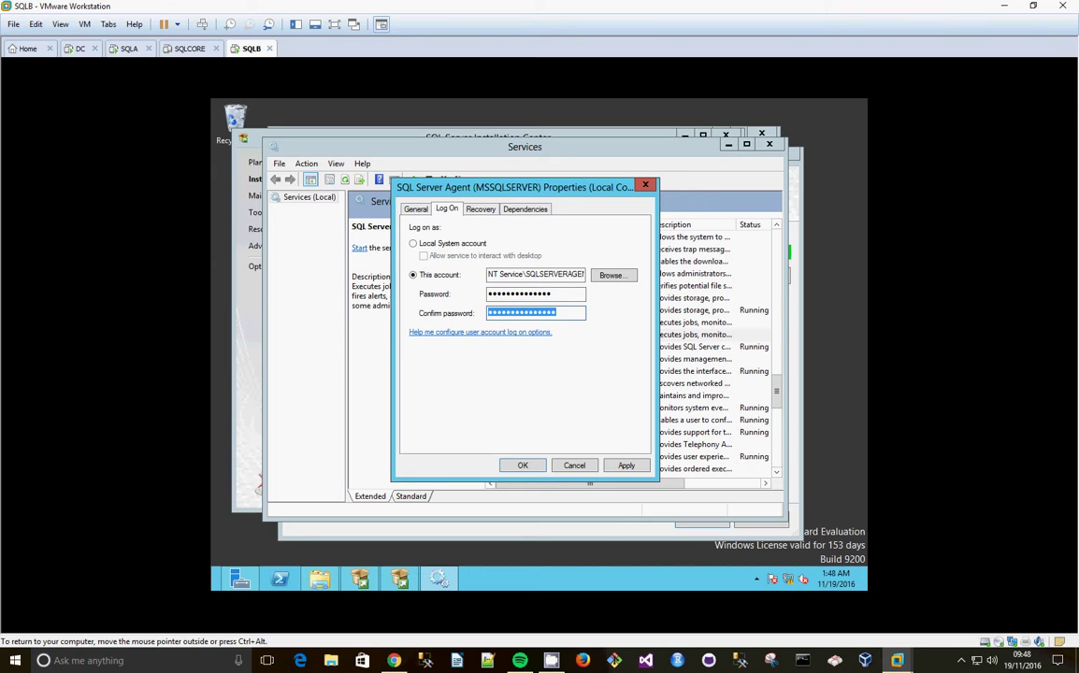
text(•)
click(609, 464)
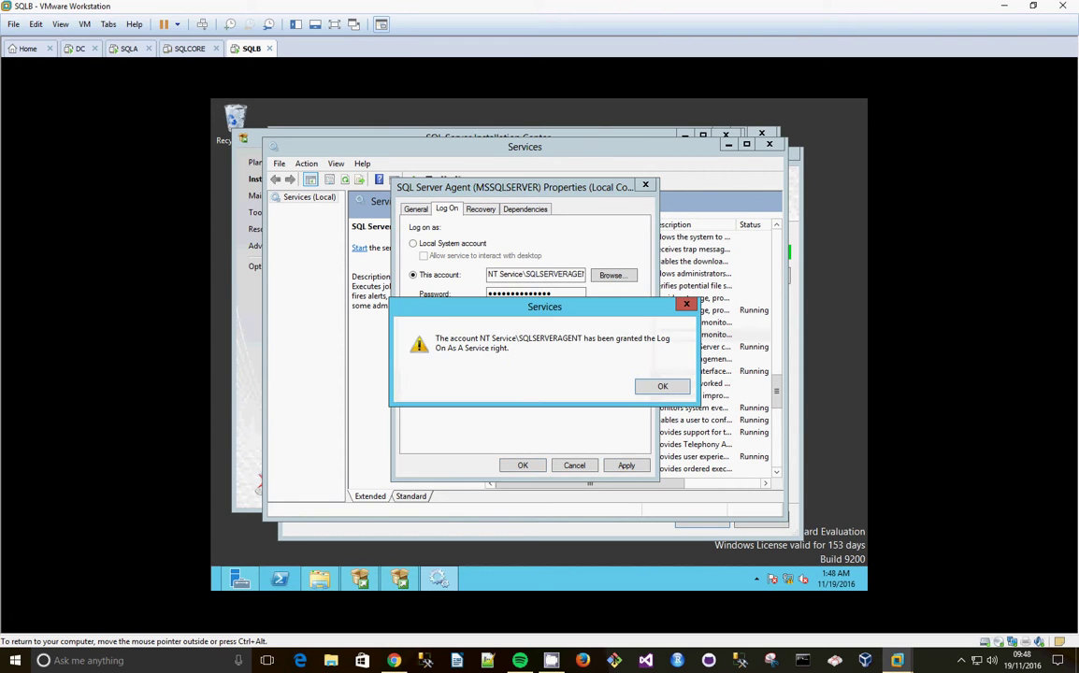
click(656, 386)
click(522, 465)
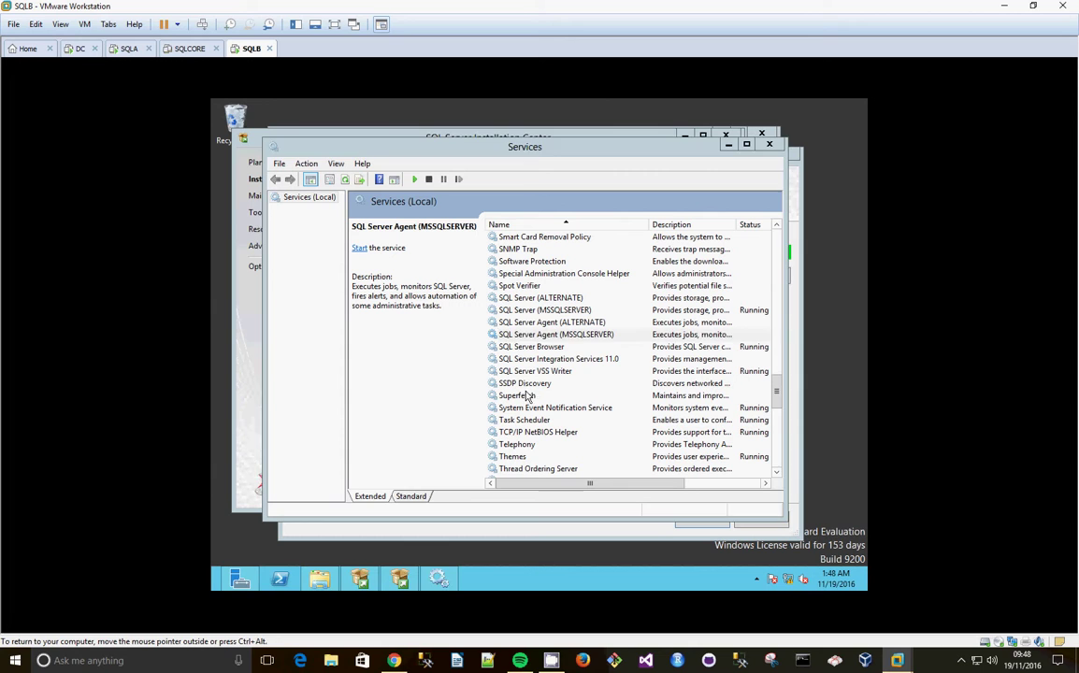
right_click(598, 334)
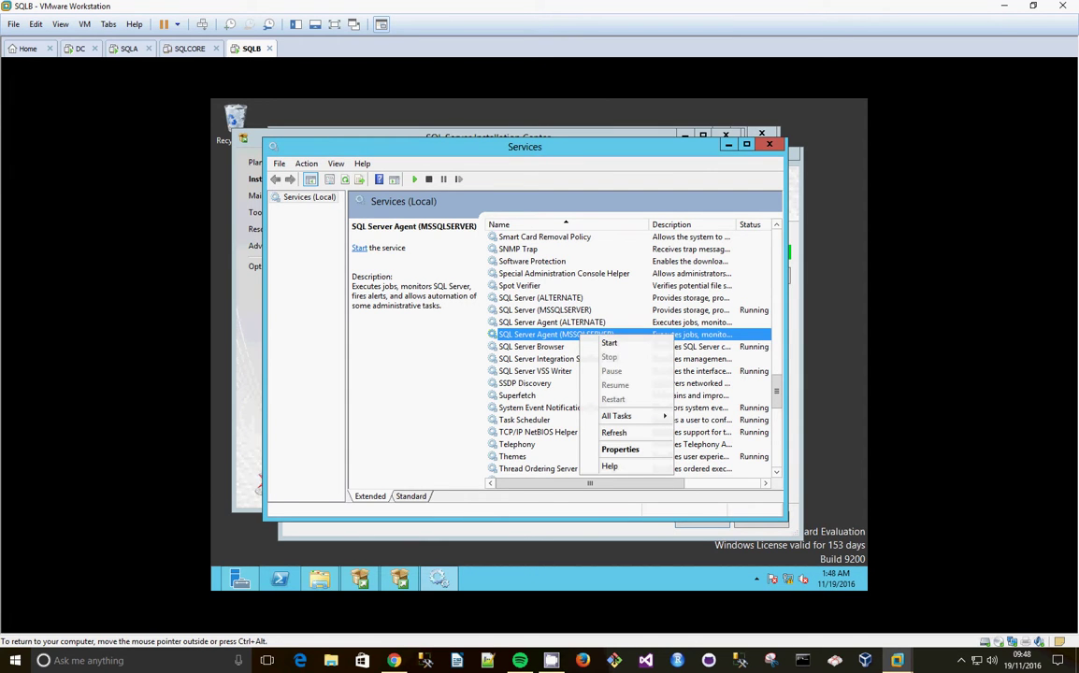
click(610, 344)
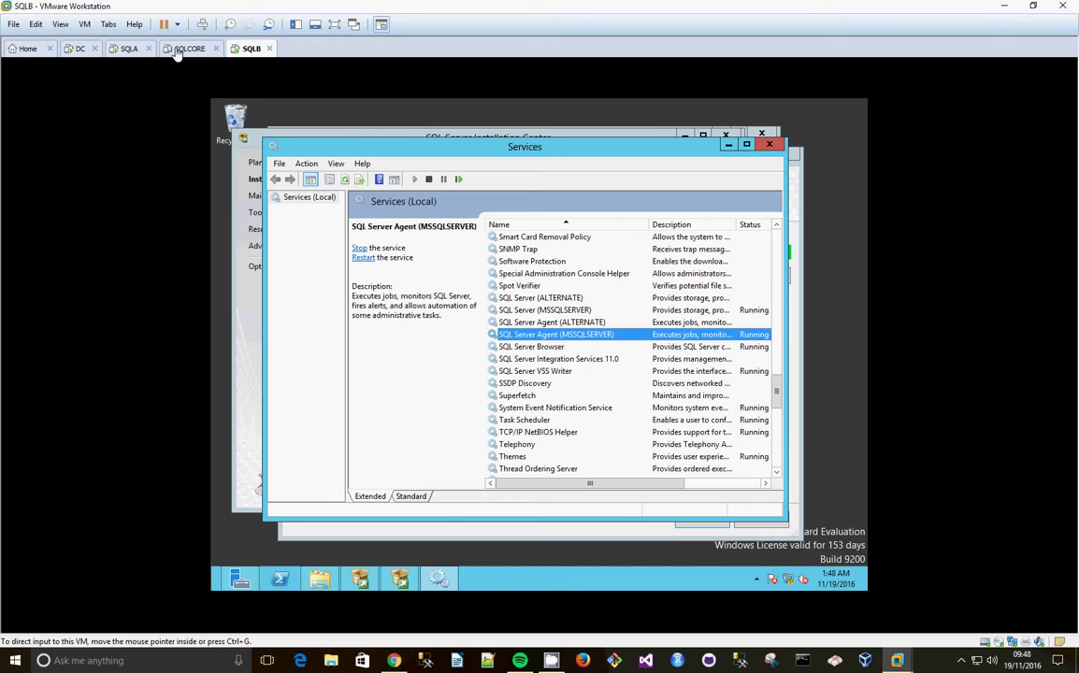
On SQLA, refresh the SQLB instance in Object Explorer and expand its SQL Server Agent node.
click(129, 53)
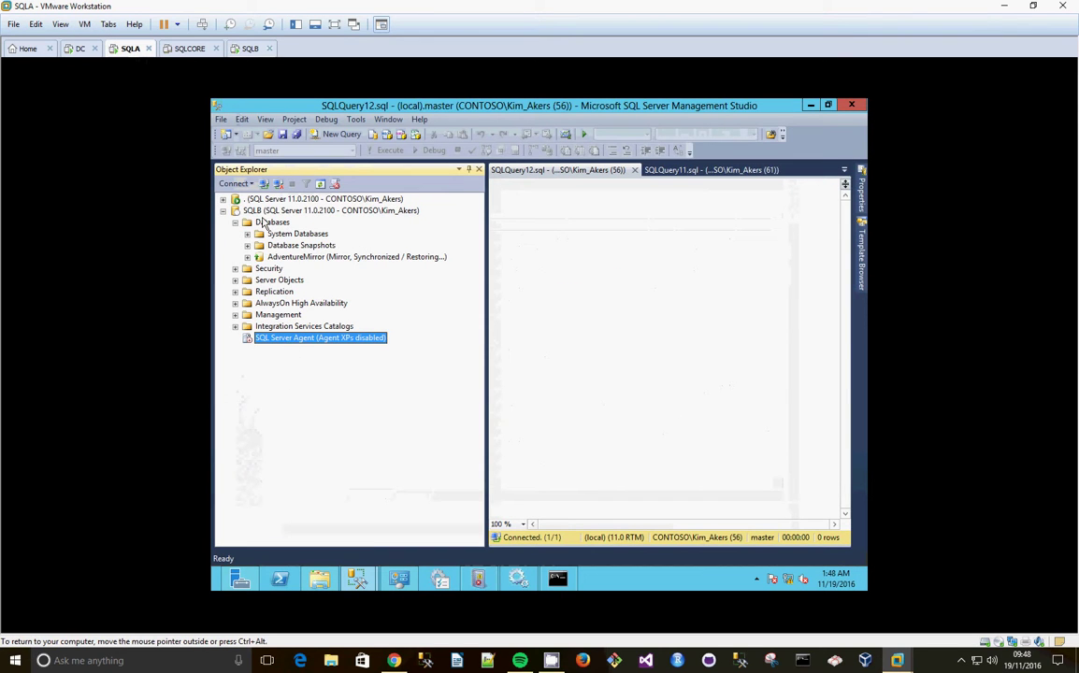
click(263, 212)
right_click(283, 214)
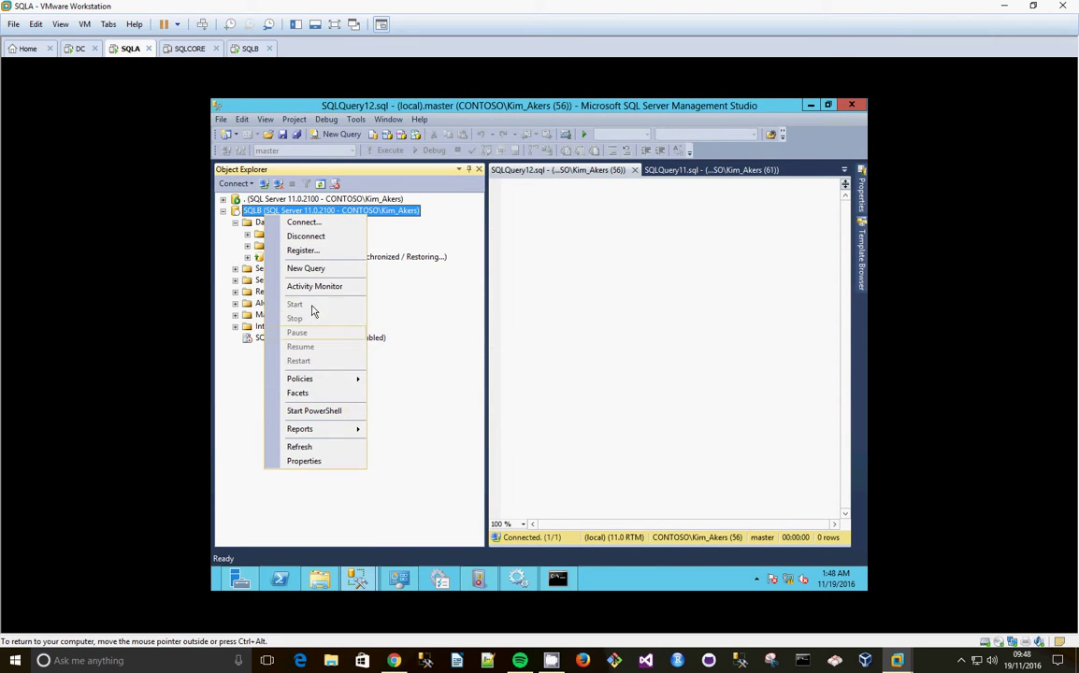
click(300, 448)
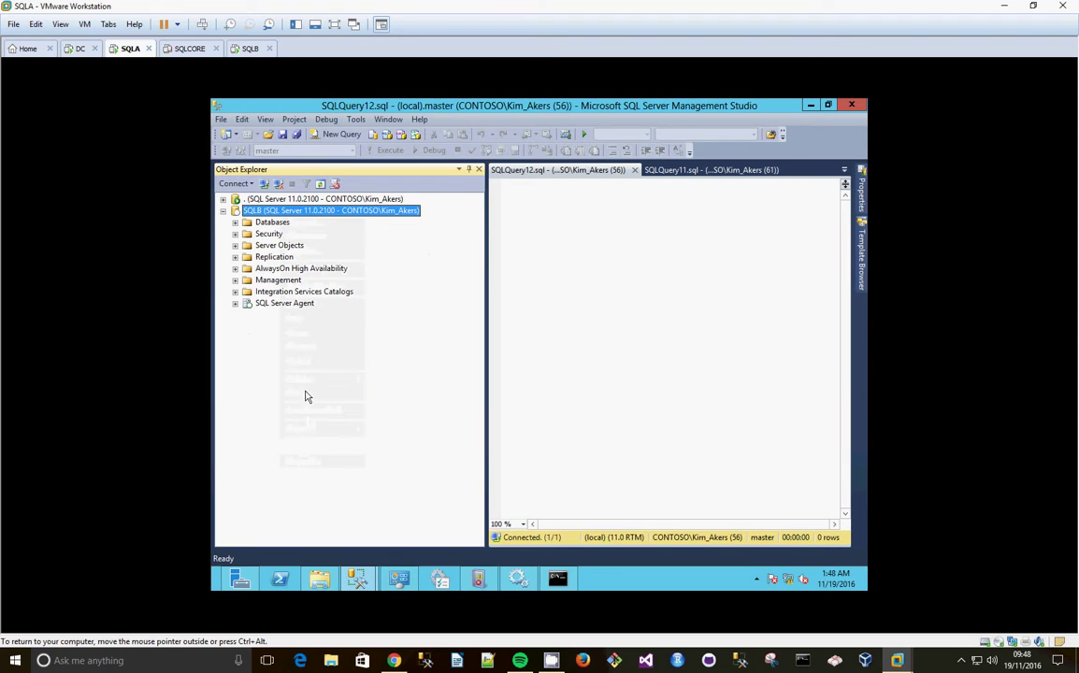
click(234, 303)
click(284, 303)
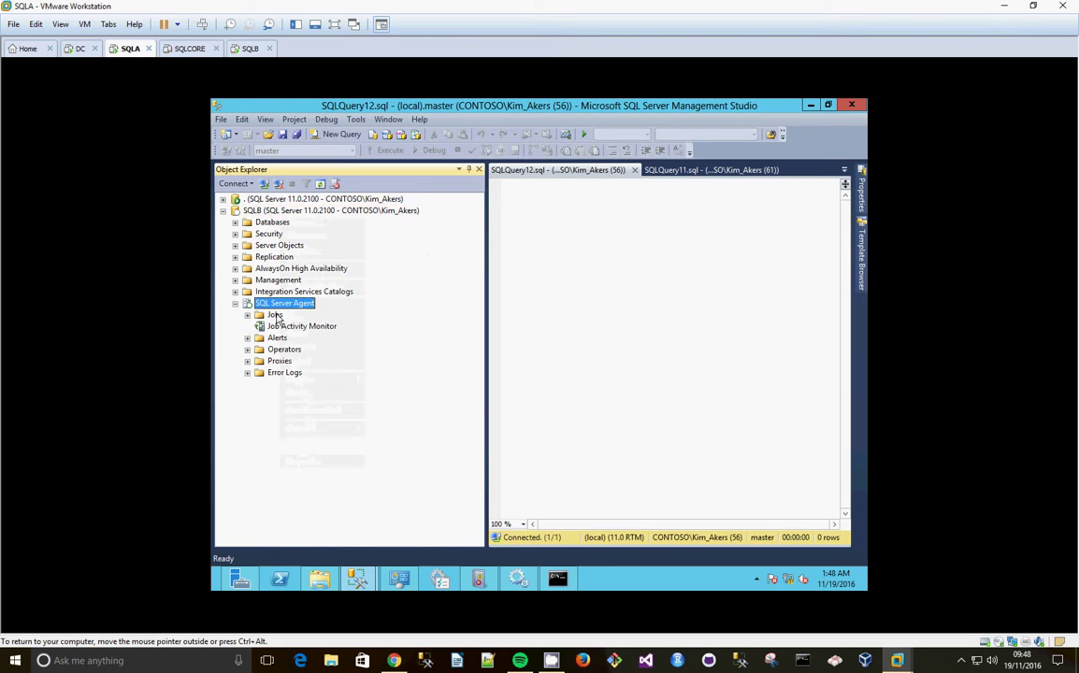
On SQLB, close the Services console and minimize Server Manager to return to the SQL Server 2012 Setup window.
click(249, 48)
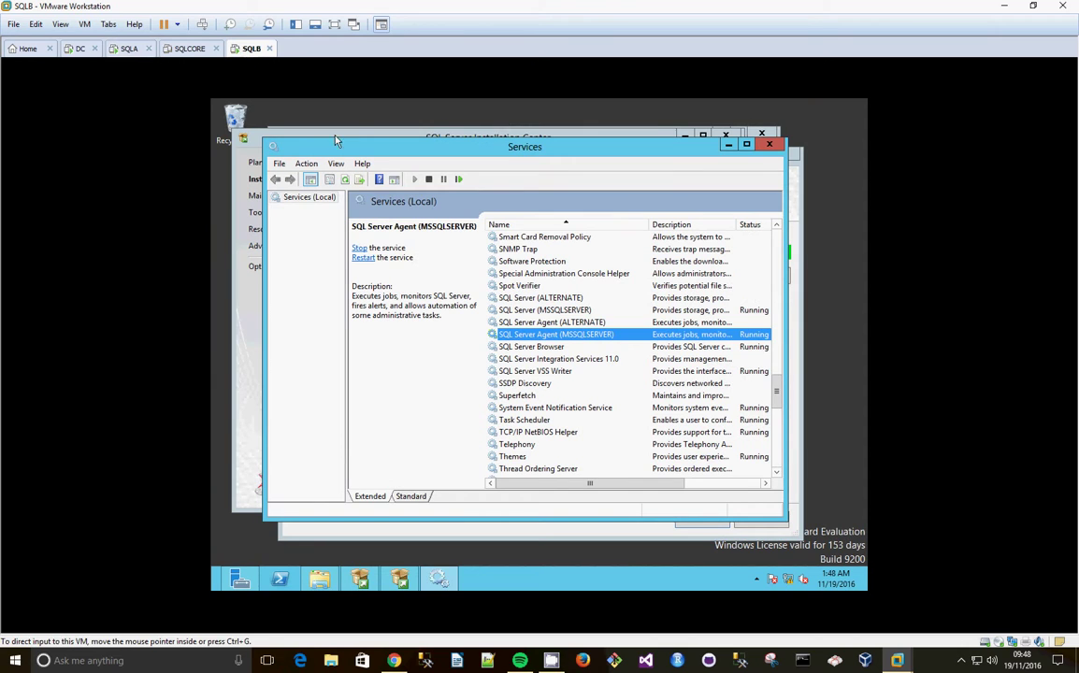
click(768, 144)
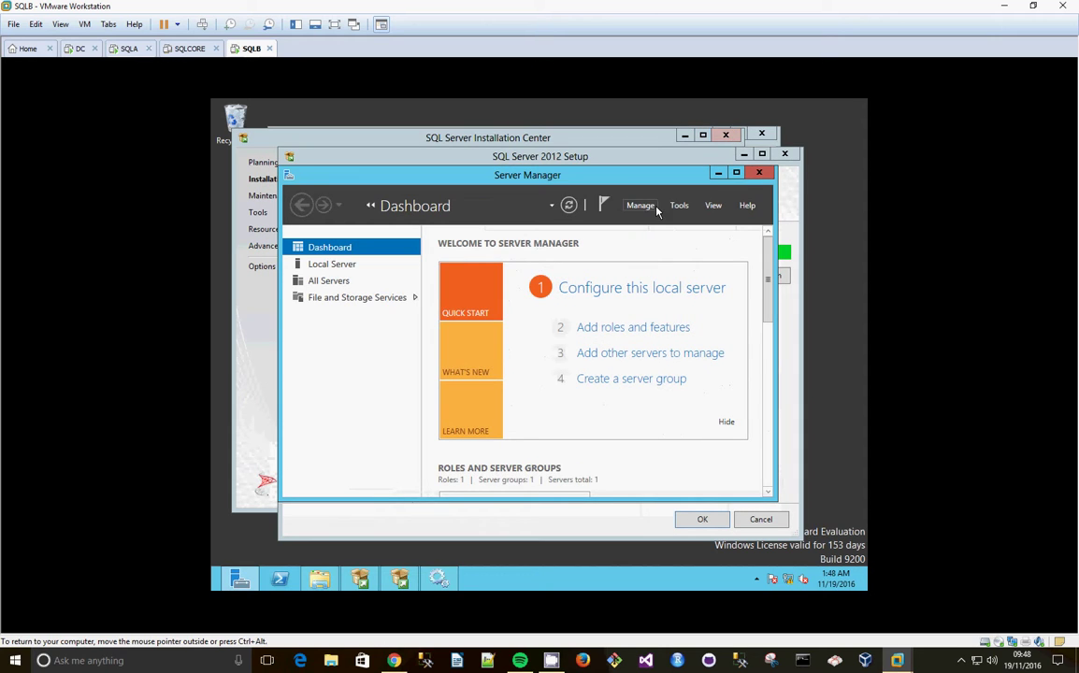
click(717, 174)
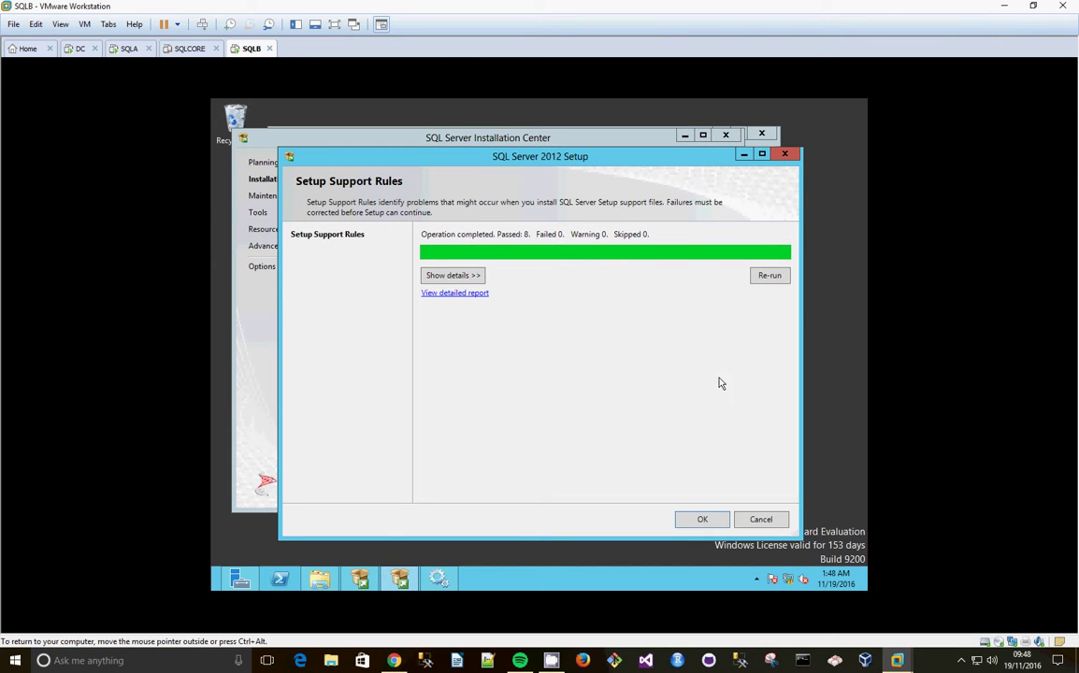
Continue past the Setup Support Rules on SQLB, and on SQLA close the leftover window in front of Management Studio.
click(704, 521)
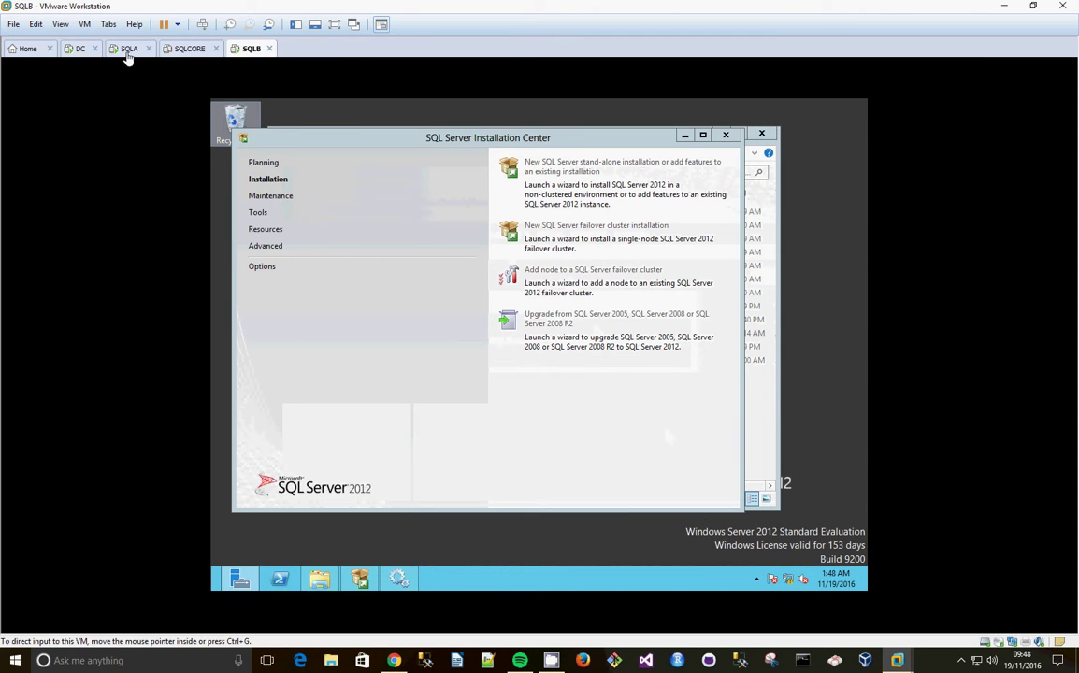
click(123, 49)
click(478, 579)
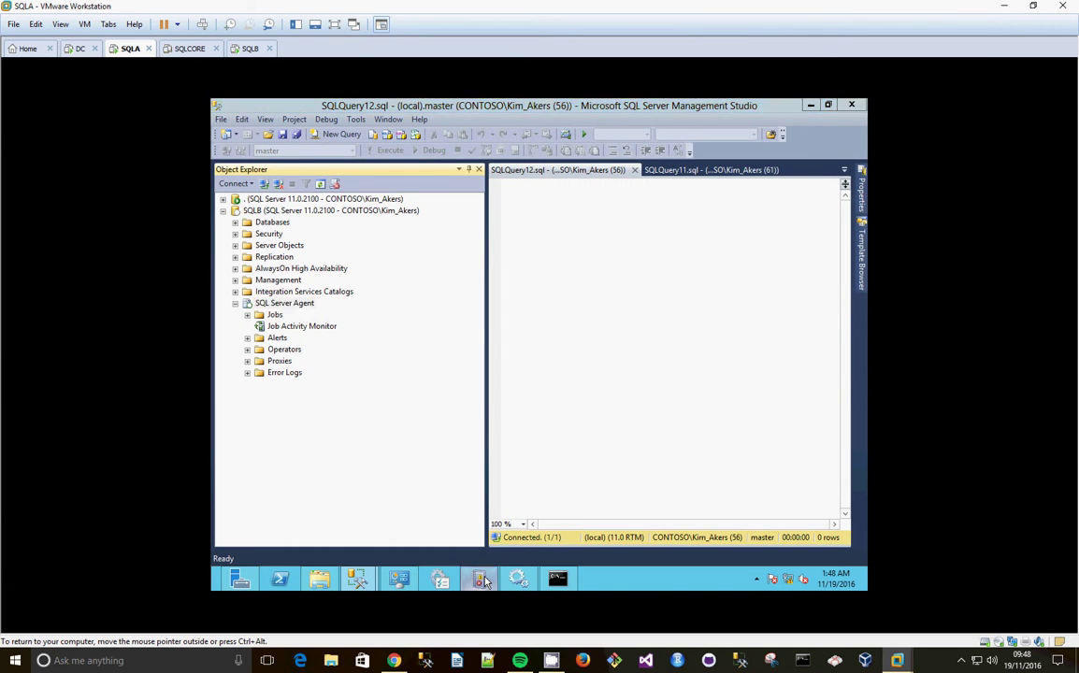
click(852, 105)
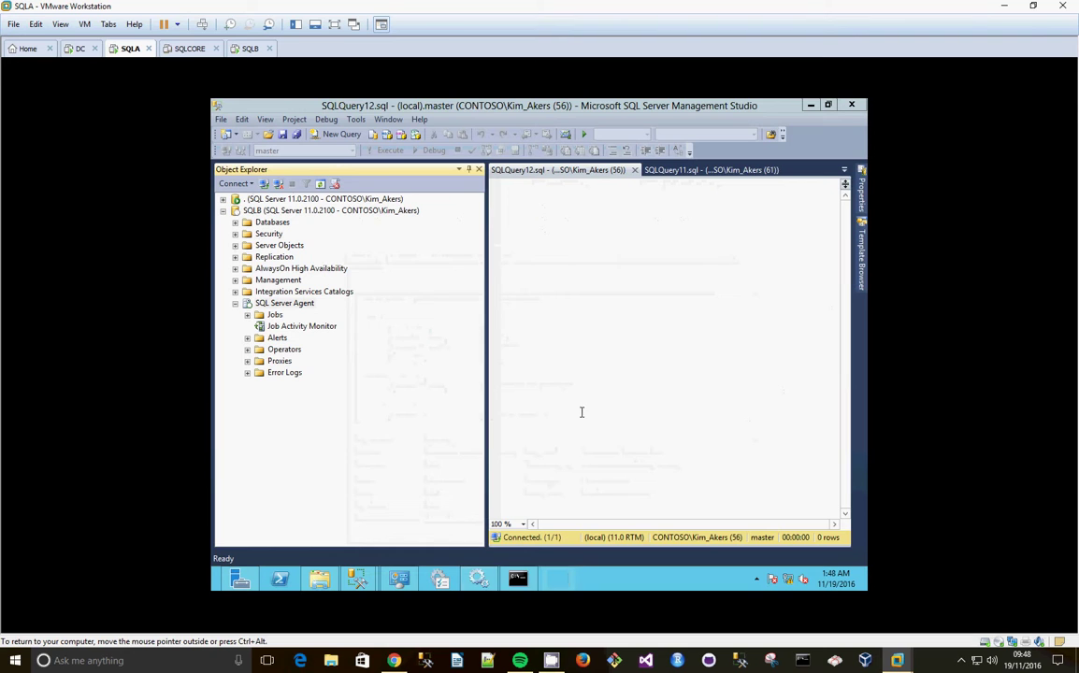
Close the finished Copy Database Wizard, refresh the local instance's Databases folder and select AdvWrksSnapshotRepl.
mouse_move(357, 579)
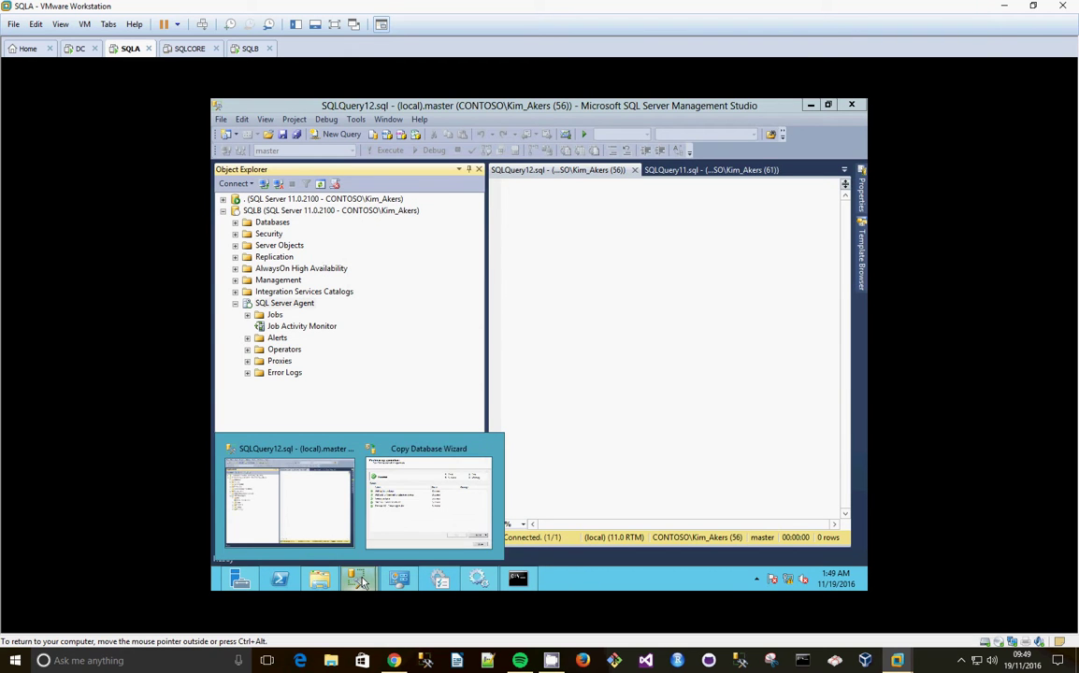
click(431, 495)
click(709, 474)
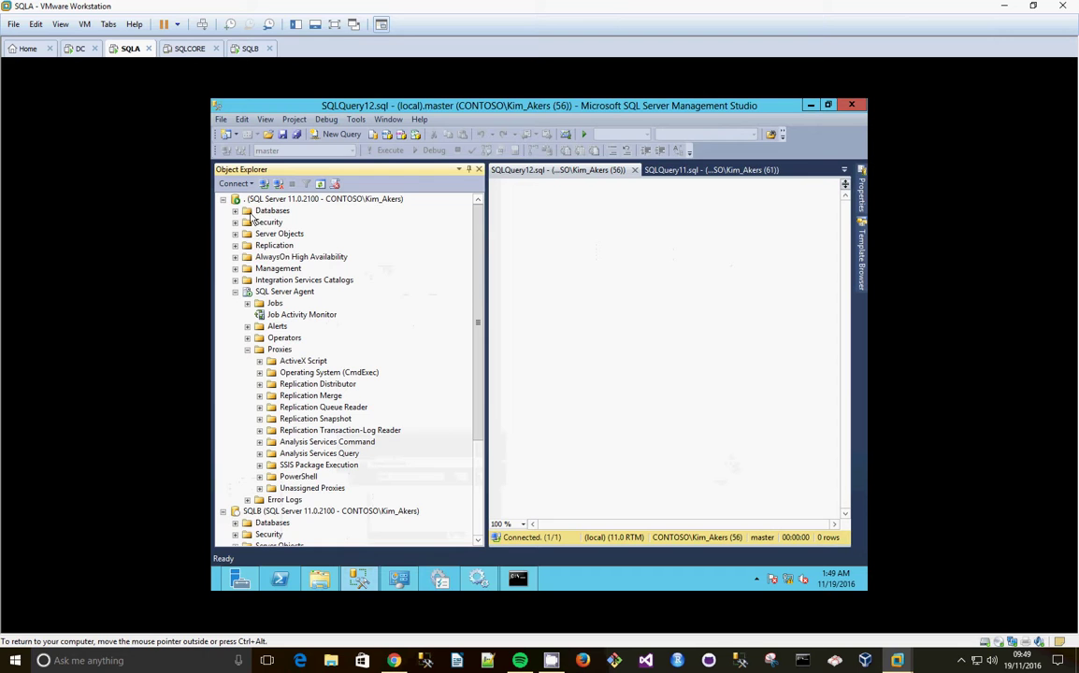
click(235, 210)
right_click(285, 210)
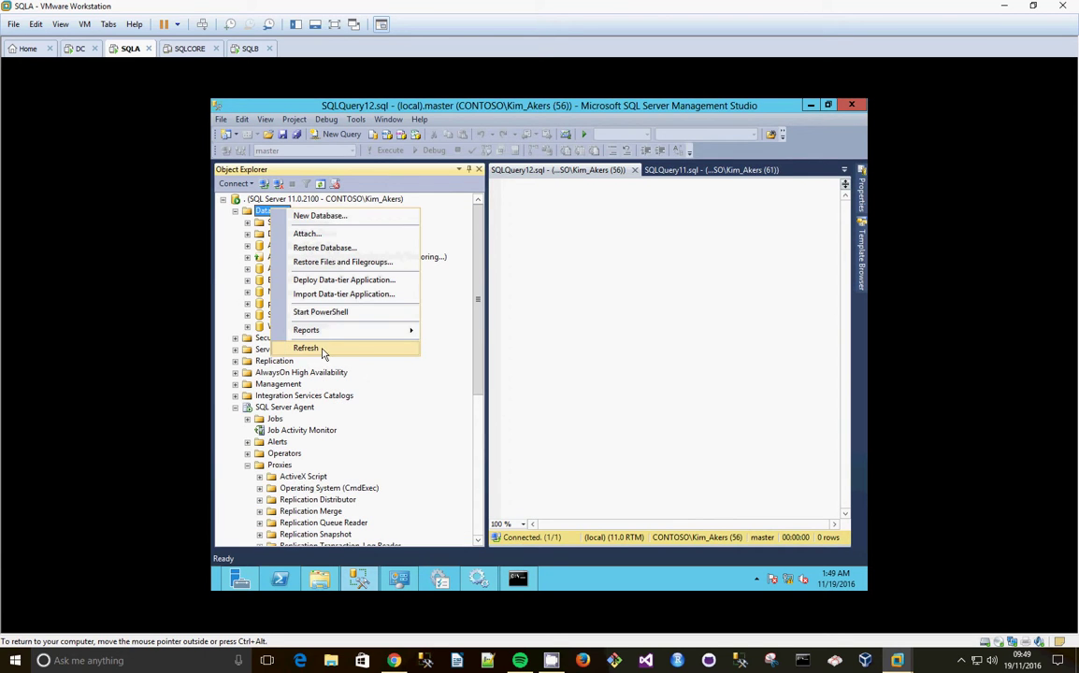
click(322, 350)
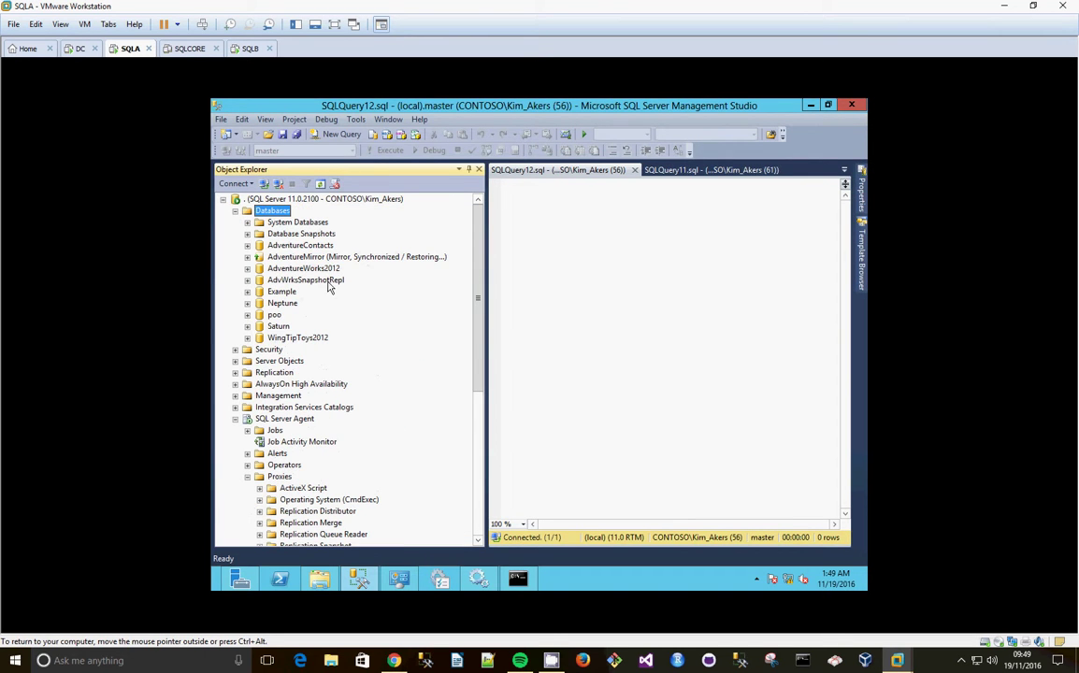
click(326, 283)
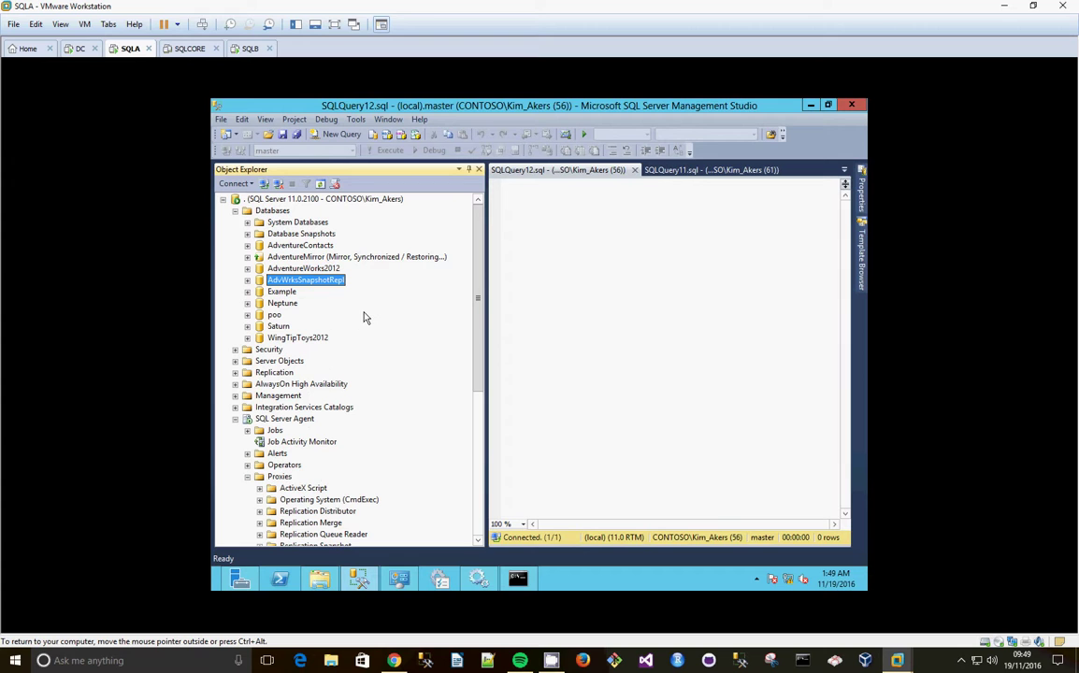
Start copying the AdventureWorks2012 database with SQLA as both source and destination server, using Windows Authentication.
right_click(338, 272)
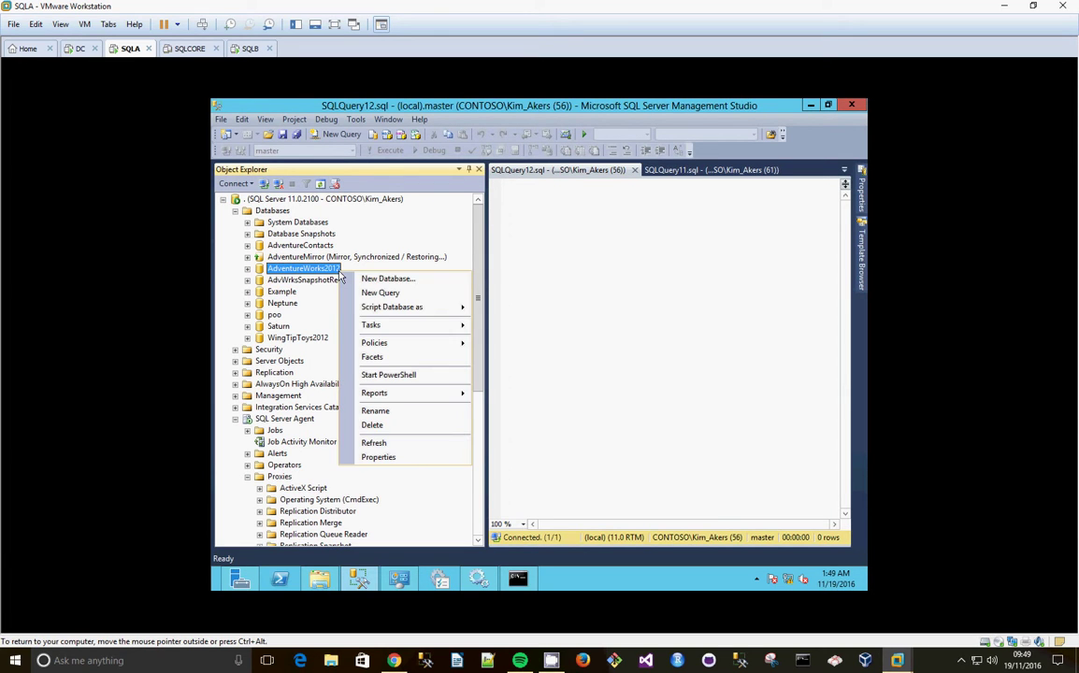
mouse_move(411, 324)
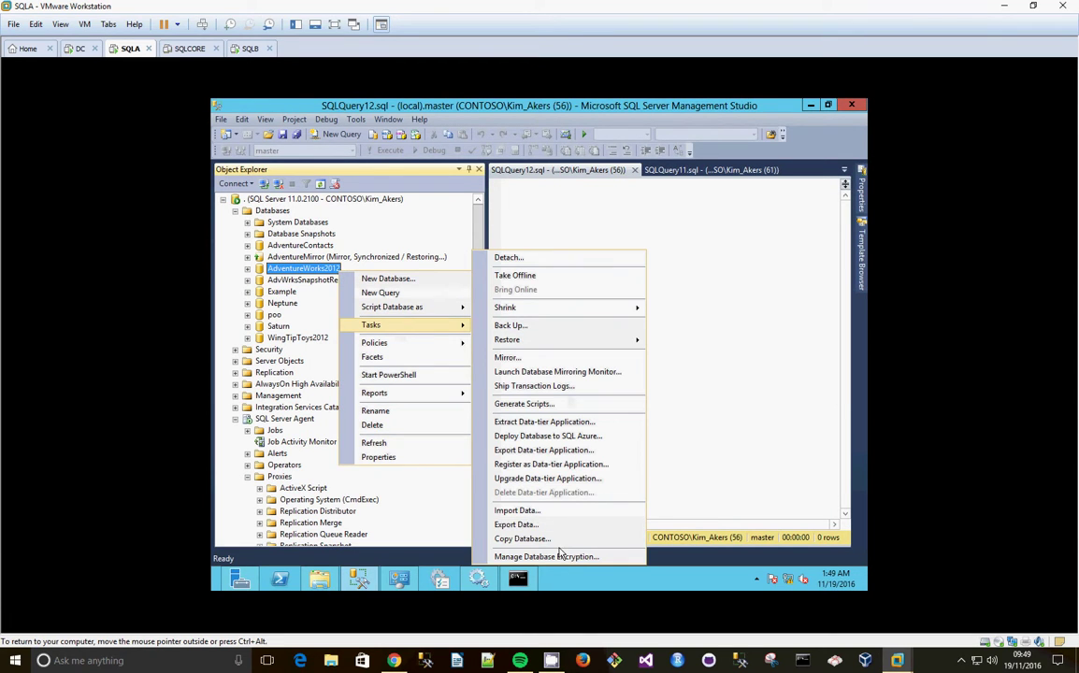
click(524, 538)
click(598, 474)
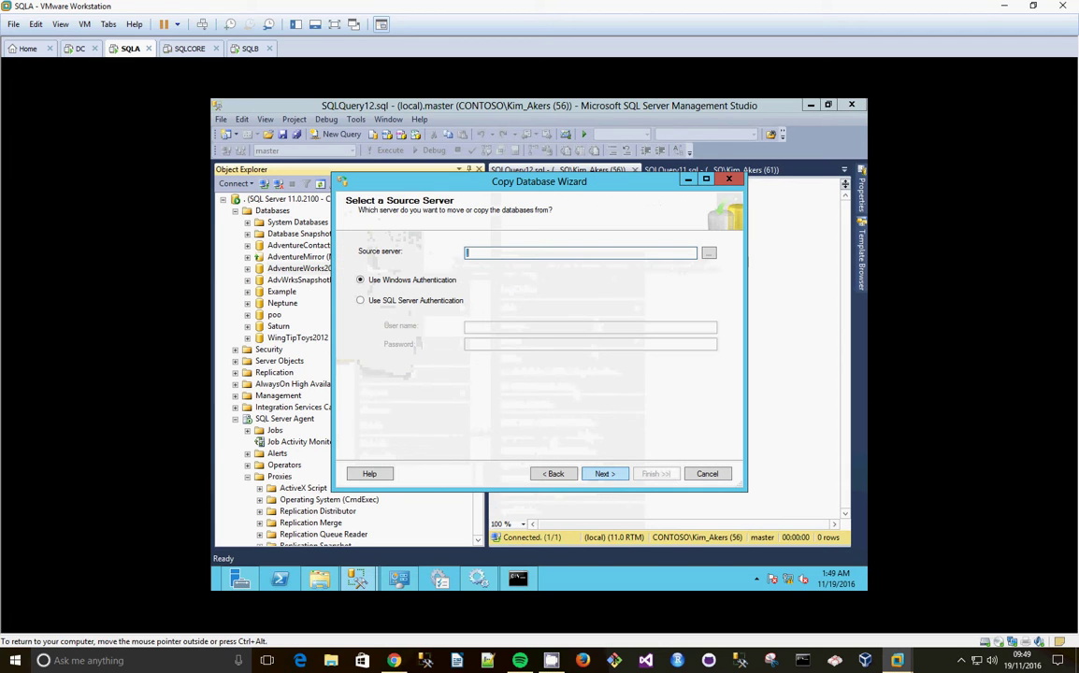
click(615, 478)
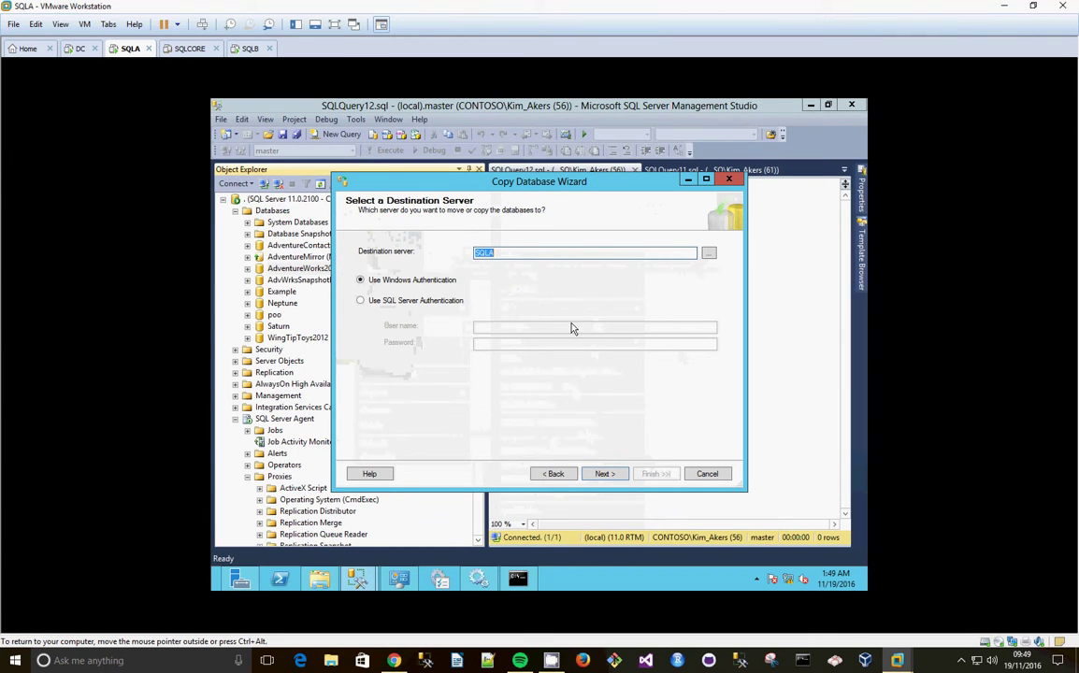
key(BackSpace)
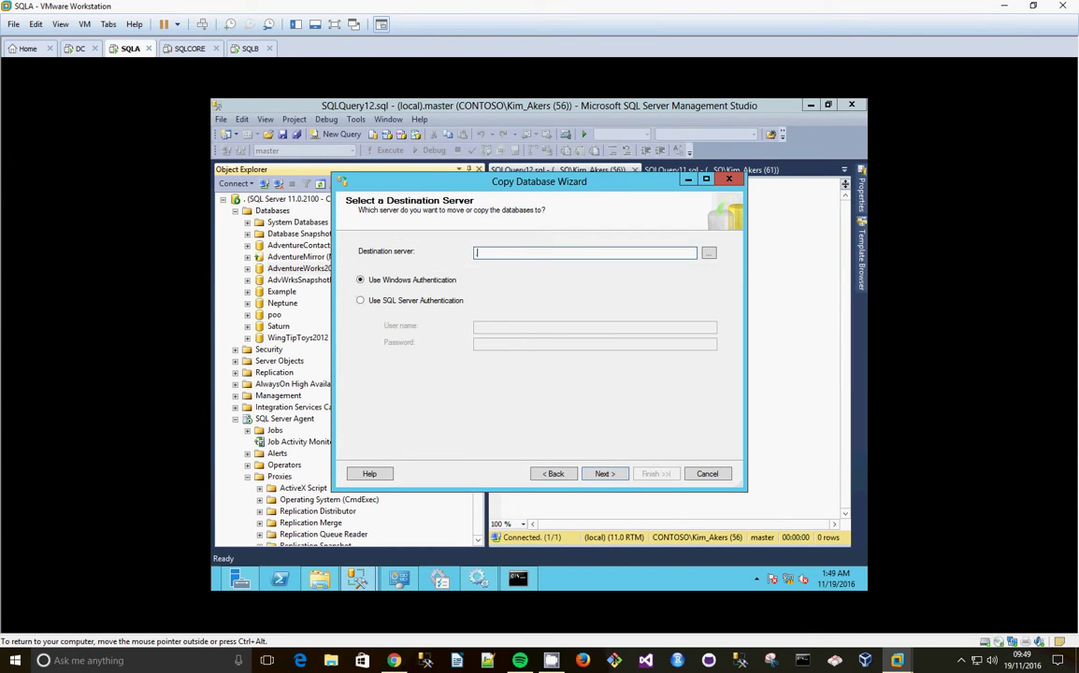
click(604, 474)
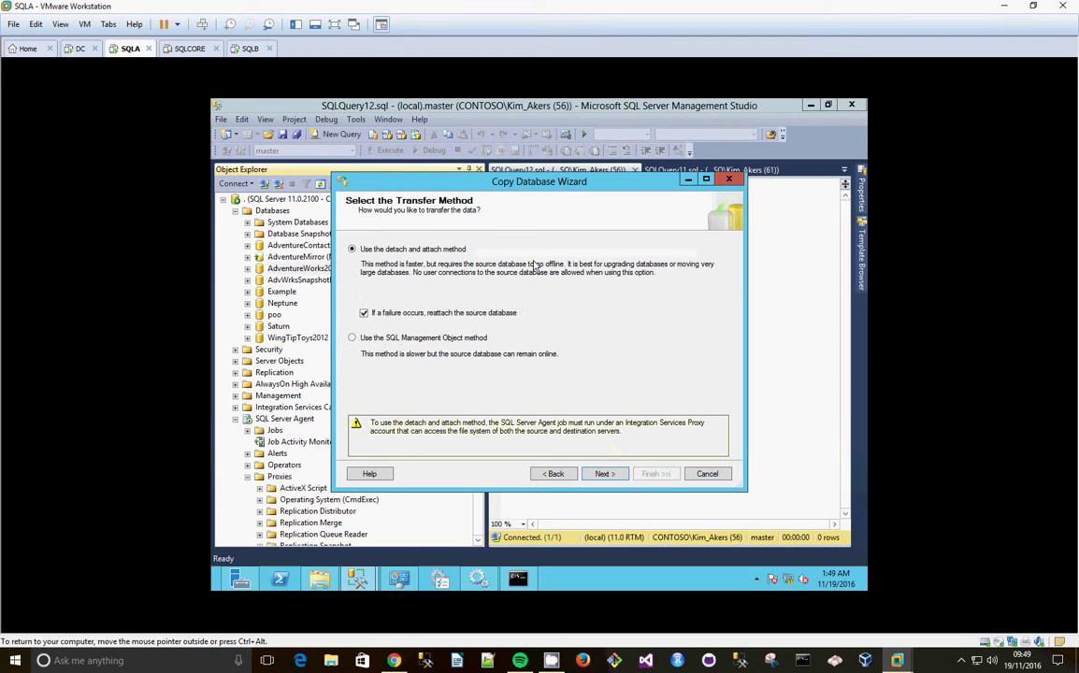
Choose the SQL Management Object transfer method and keep AdventureWorks2012 as the database to copy.
click(353, 338)
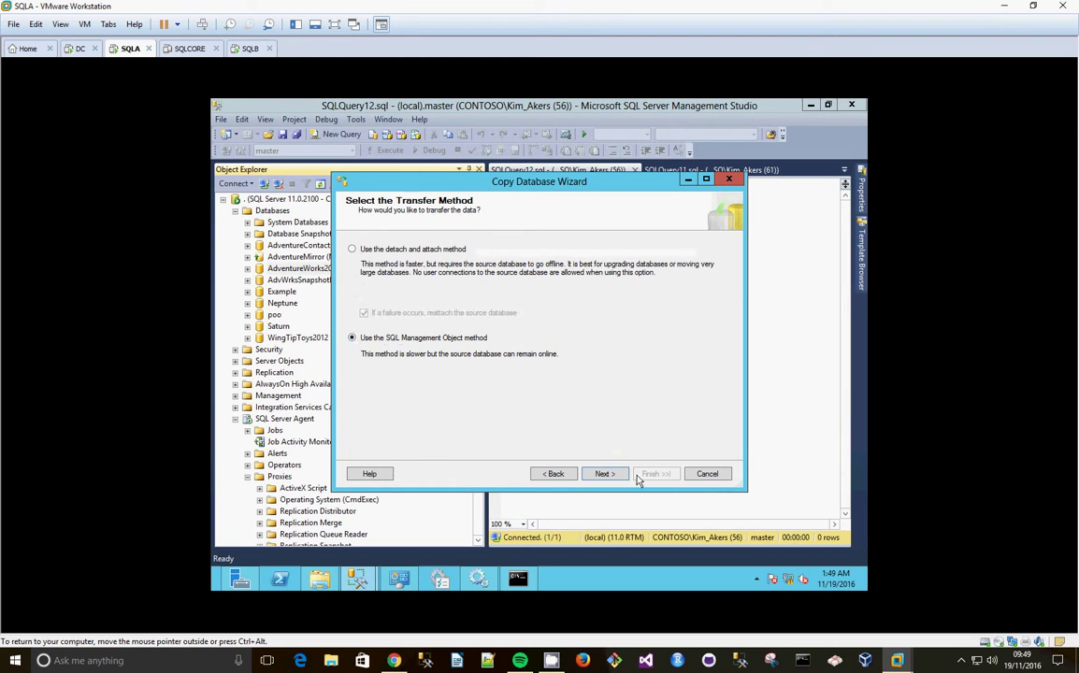
click(604, 474)
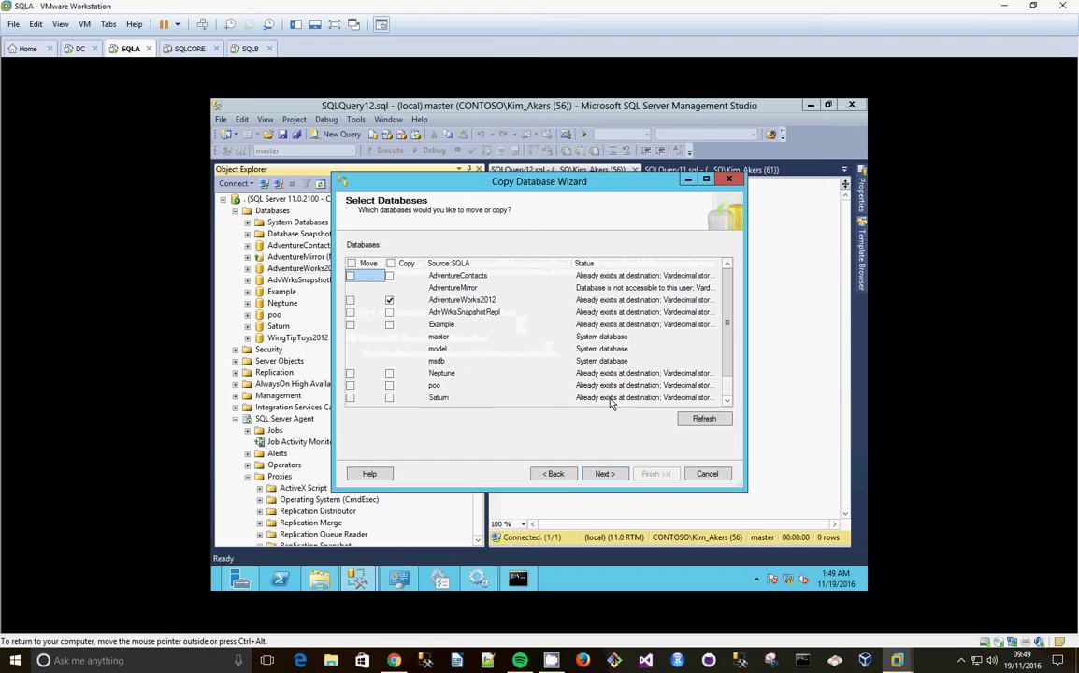
click(603, 474)
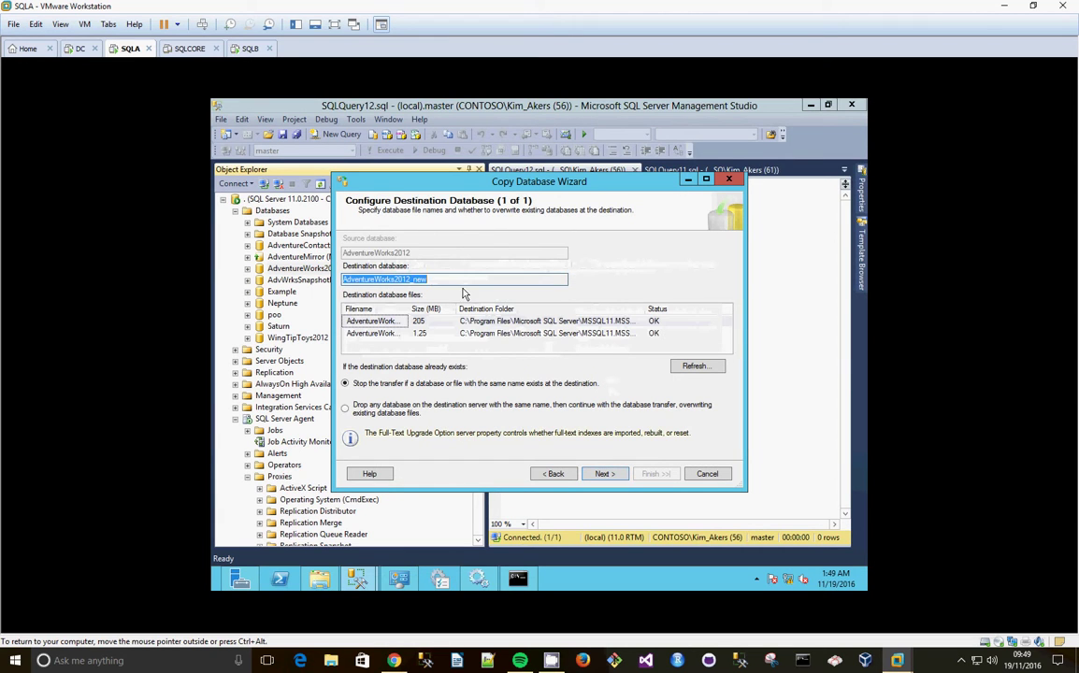
Name the destination database AdvWrksTransRepl, keeping the option to stop the transfer if the same name exists.
key(BackSpace)
drag(386, 285, 355, 285)
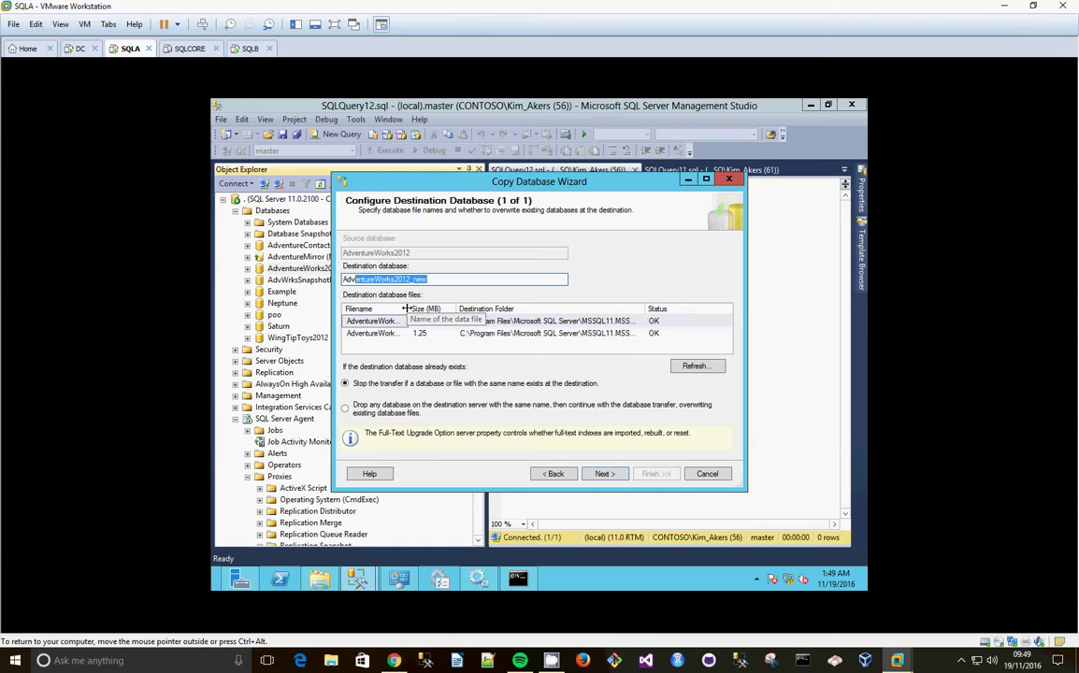
text(Wrks)
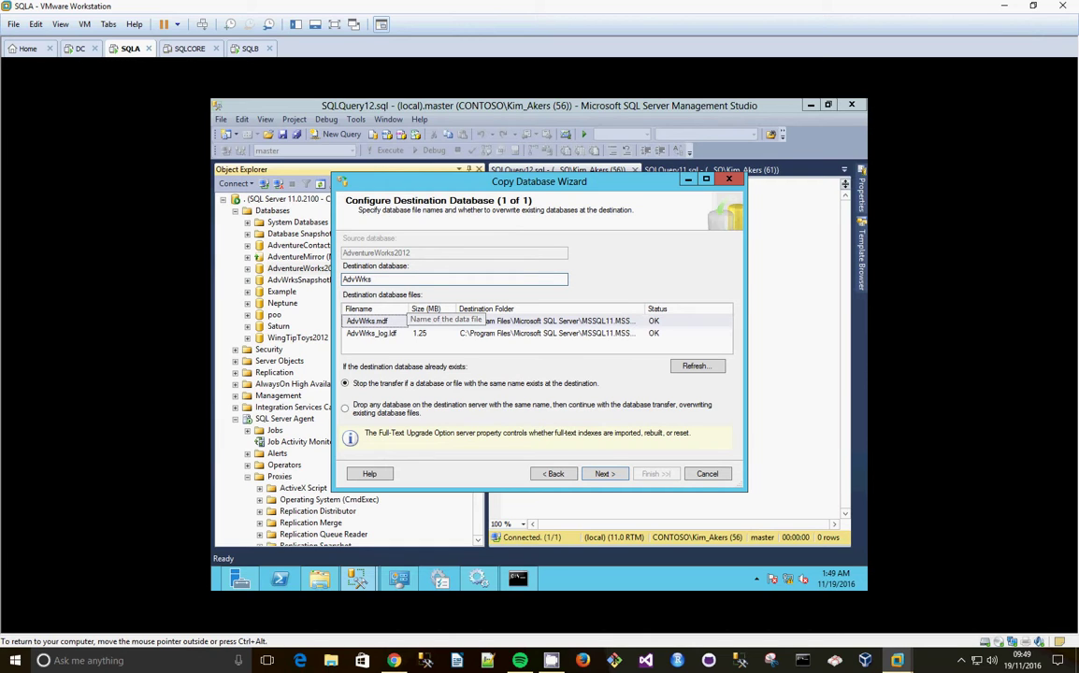
text(TransRepl)
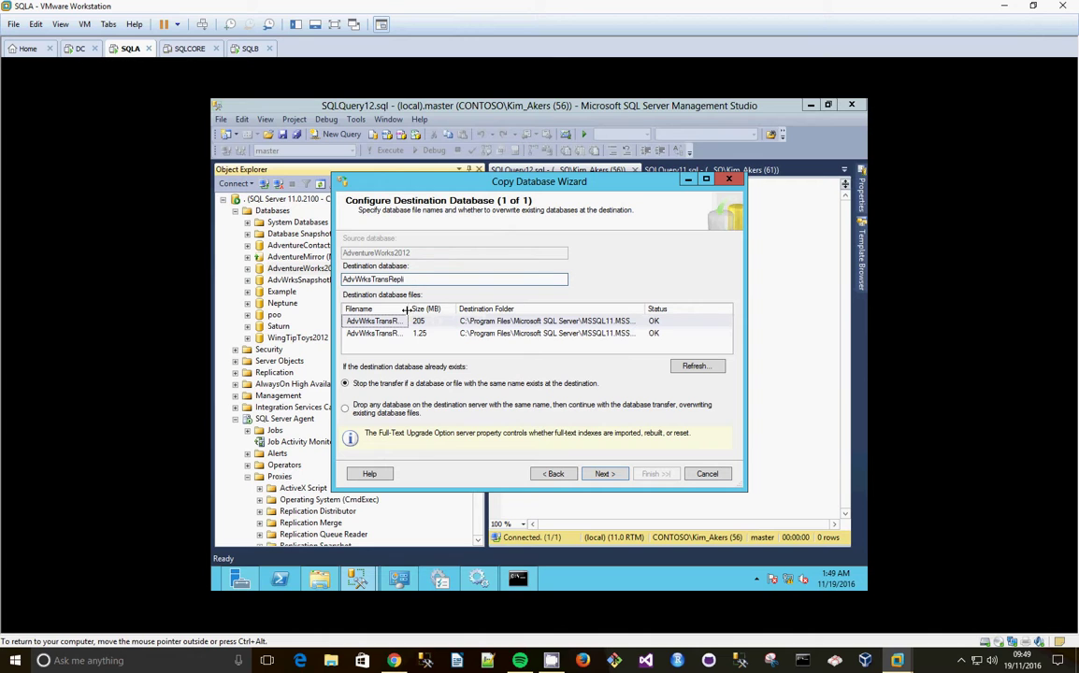
click(604, 474)
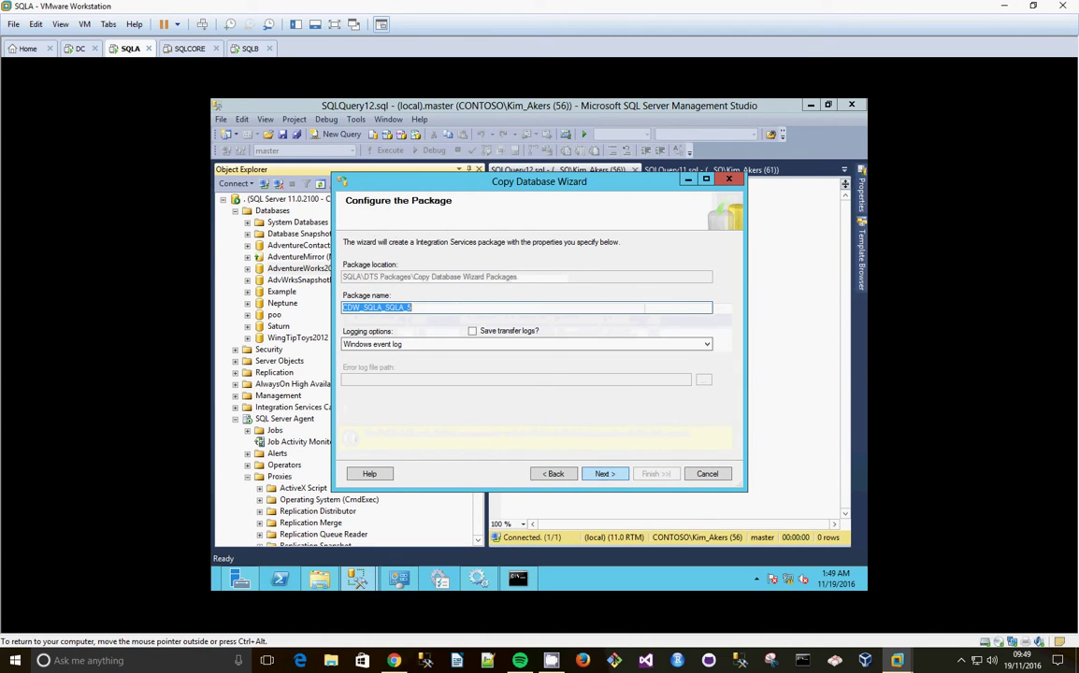
Keep the default package settings and immediate run, and finish the wizard to execute the database copy.
click(605, 474)
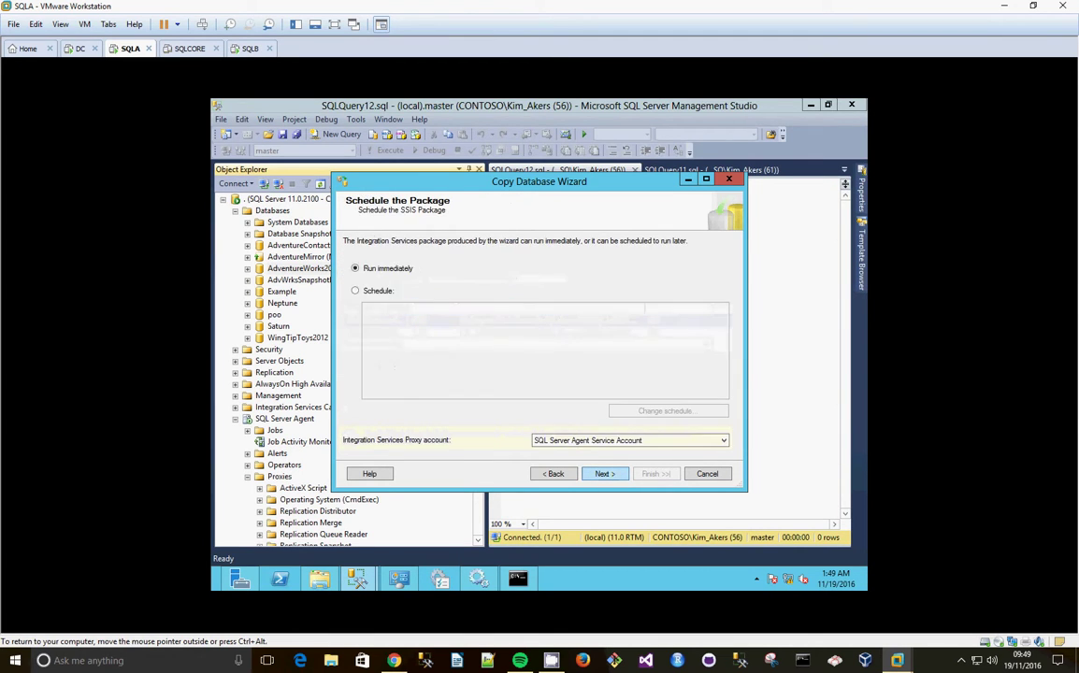
click(603, 474)
click(655, 474)
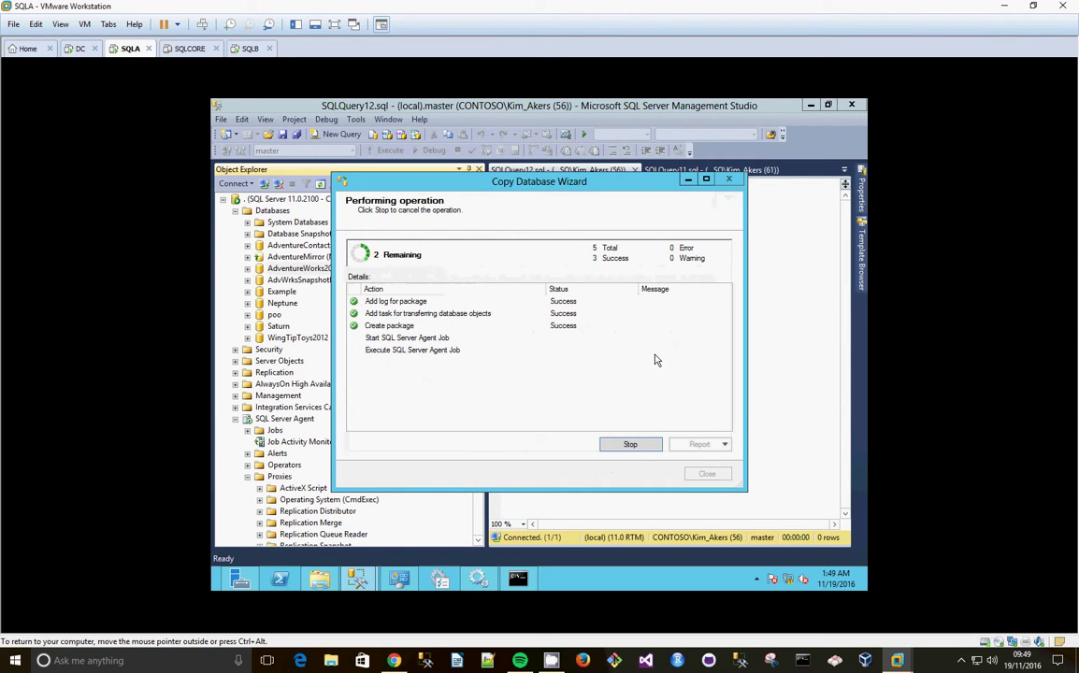
On SQLB, skip the product updates scan in SQL Server 2012 Setup and proceed to installing the setup files.
click(248, 49)
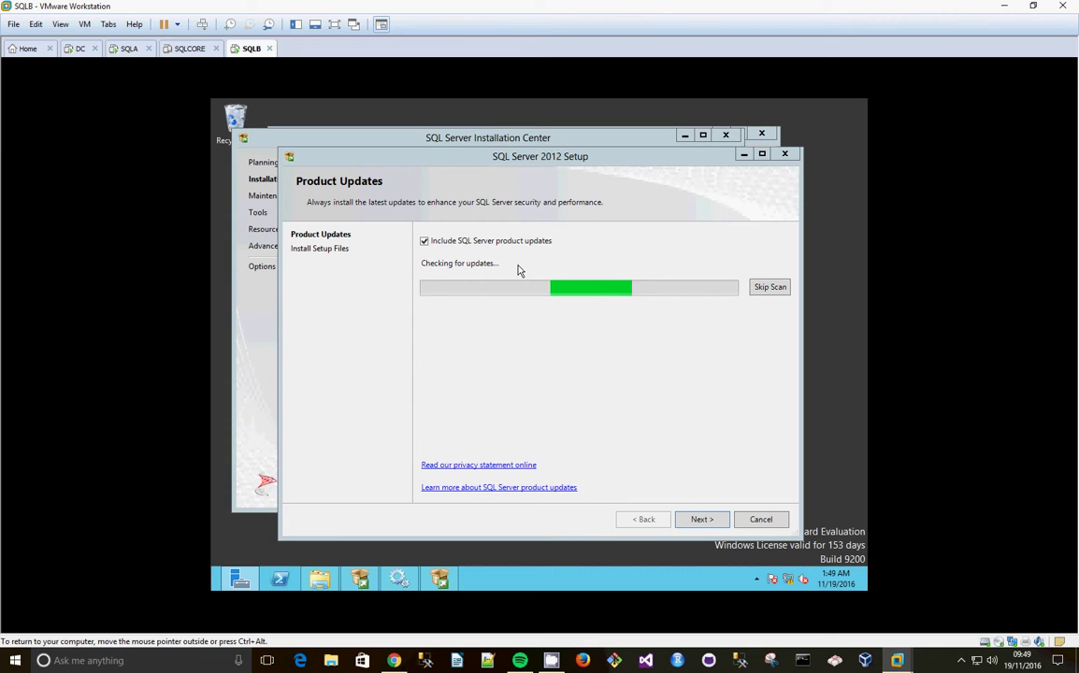
click(778, 289)
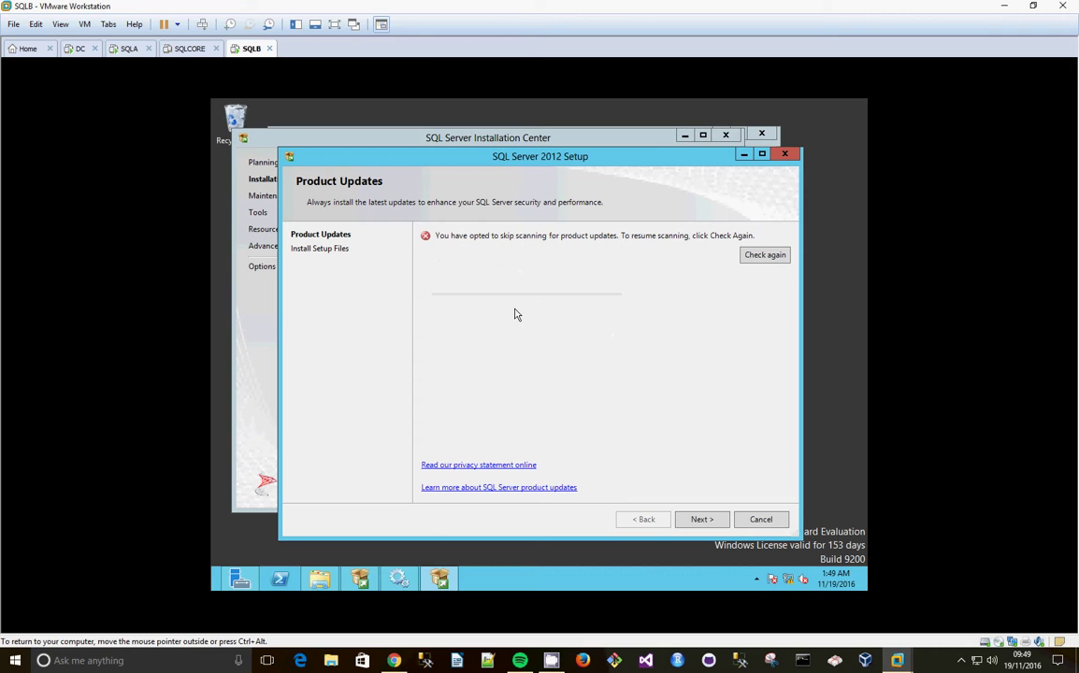
click(707, 519)
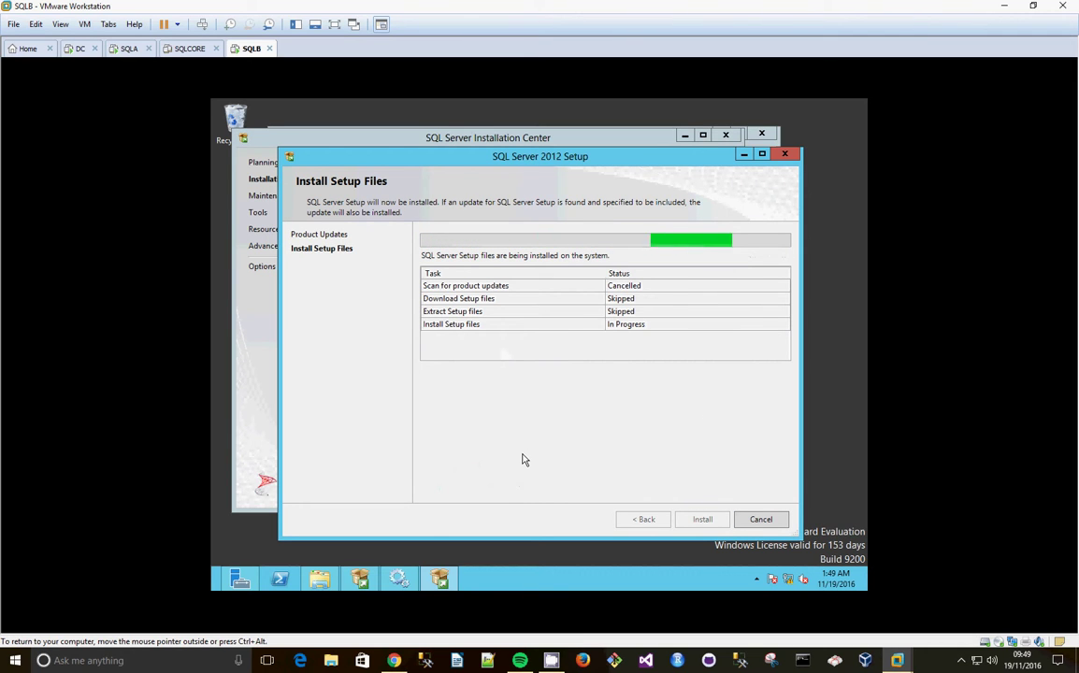
Check the progress of the database copy on SQLA and of the setup files installation on SQLB.
click(128, 50)
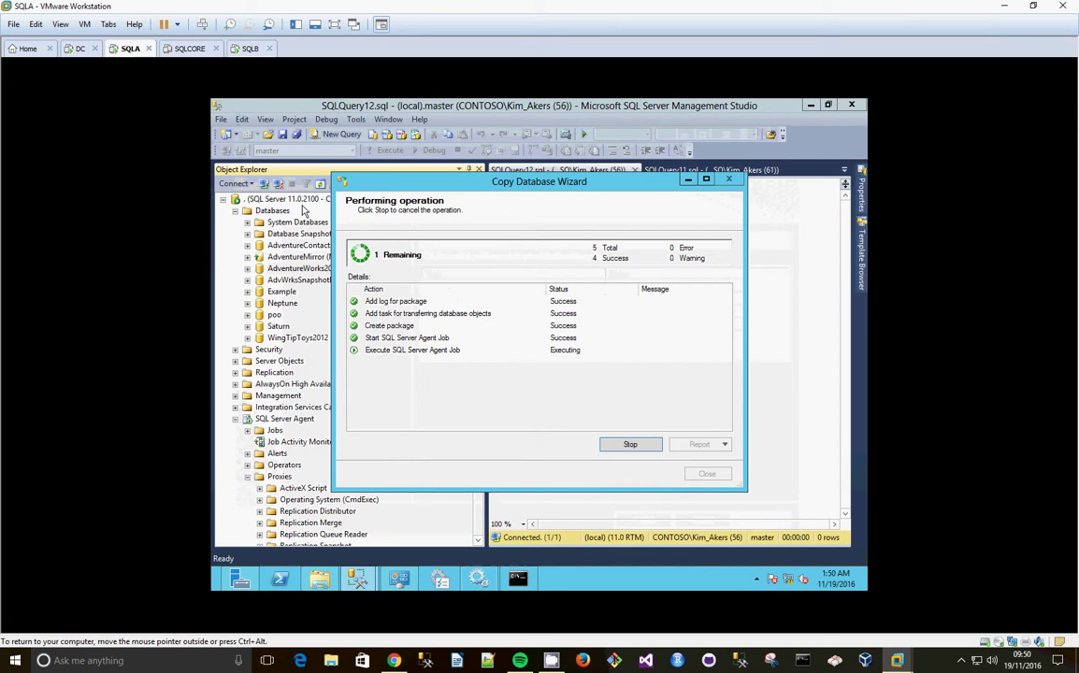
click(249, 49)
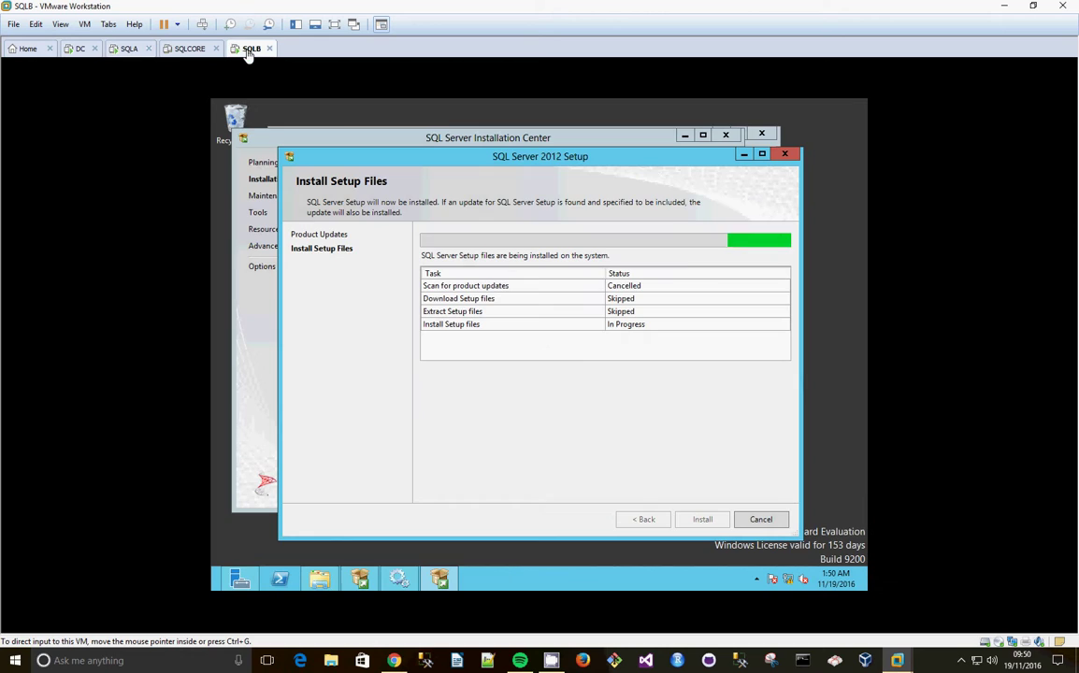
click(128, 49)
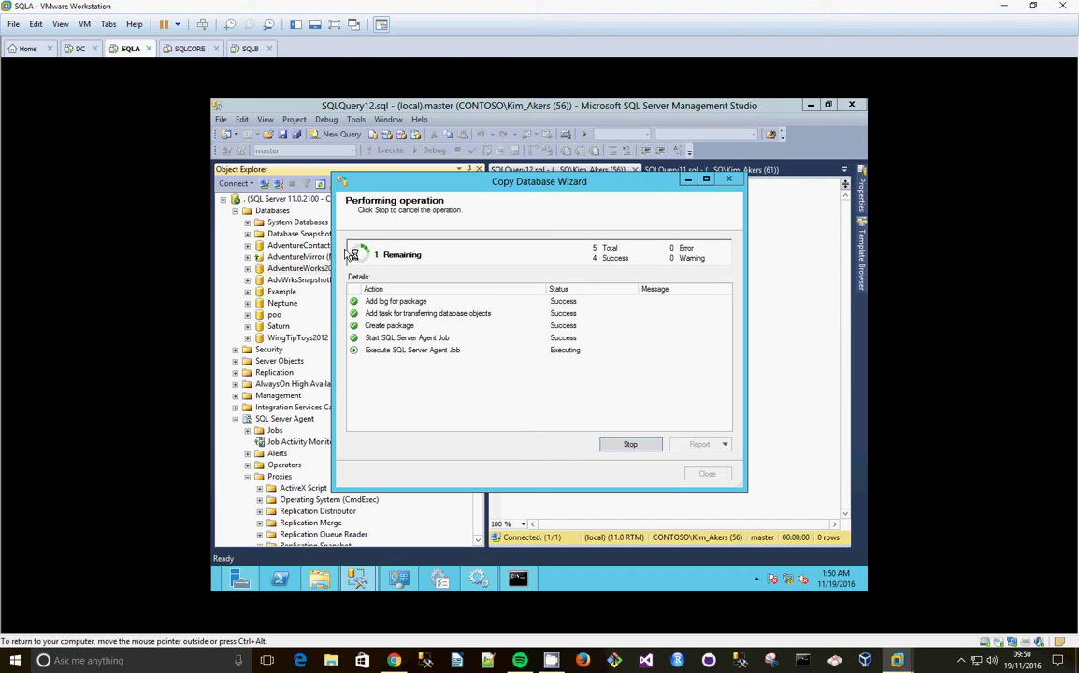
click(250, 49)
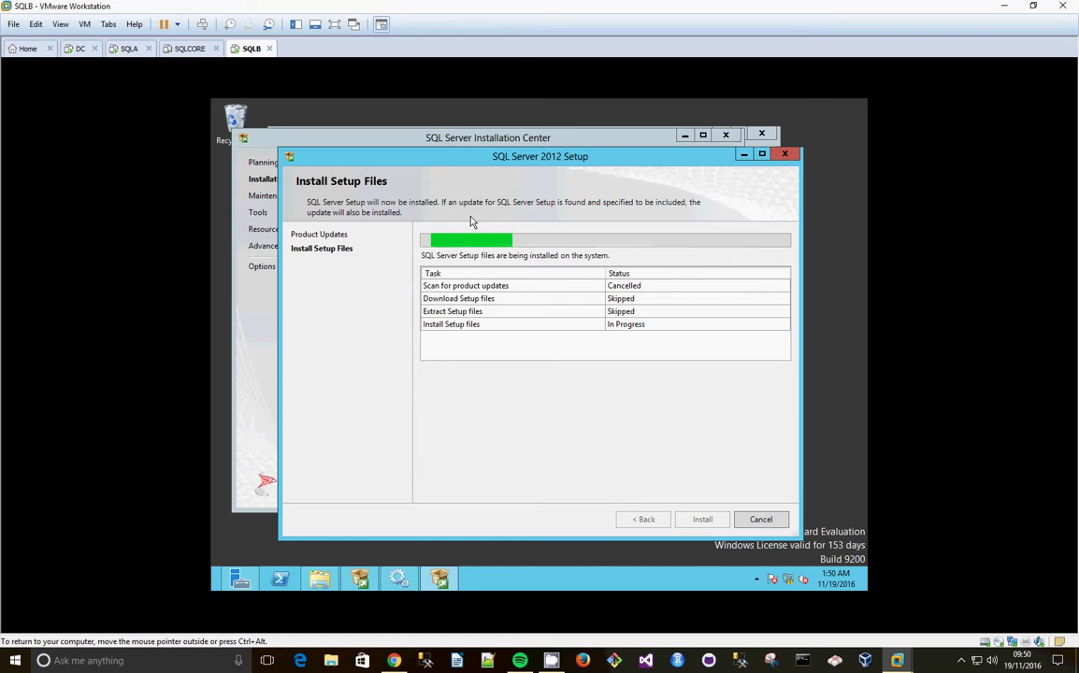
click(129, 47)
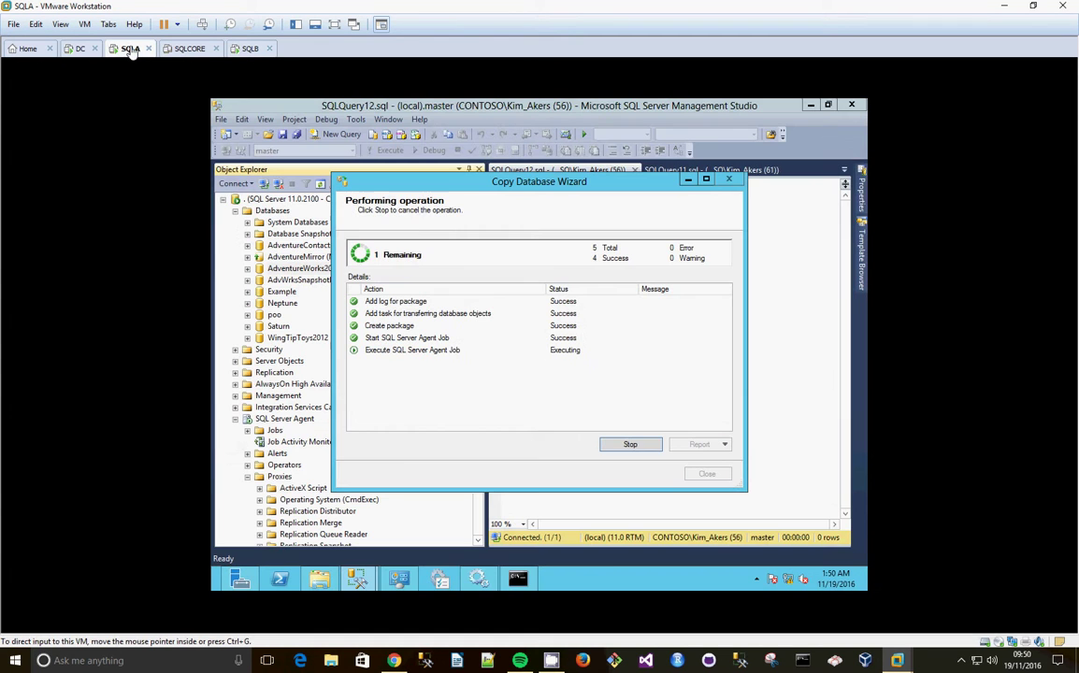
drag(548, 185, 544, 169)
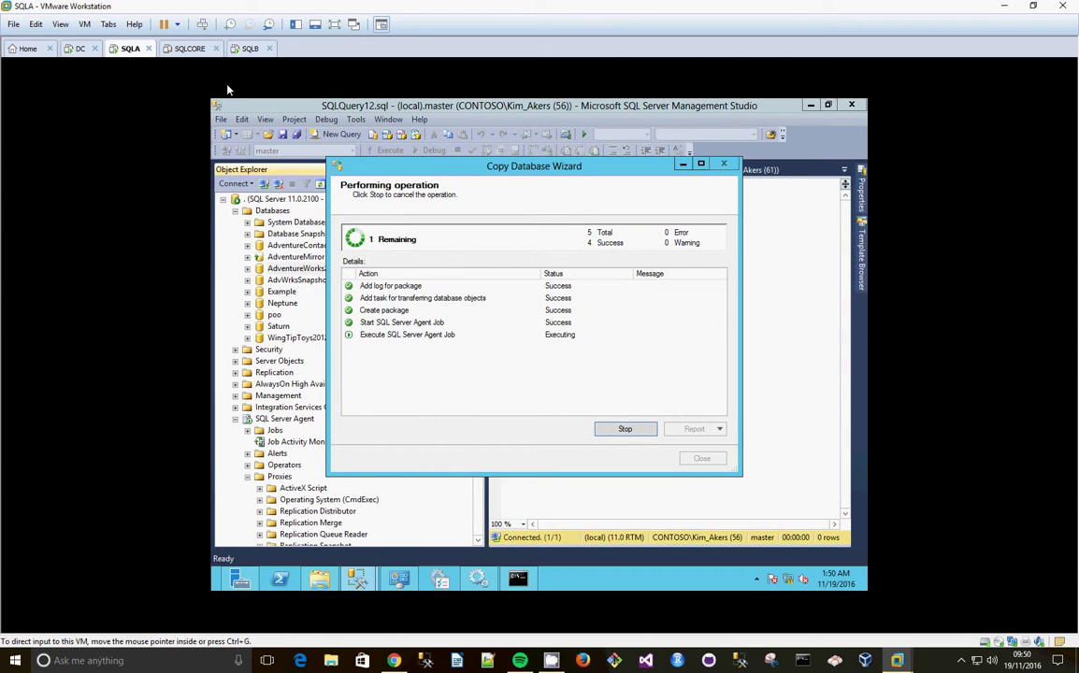
click(238, 48)
click(126, 48)
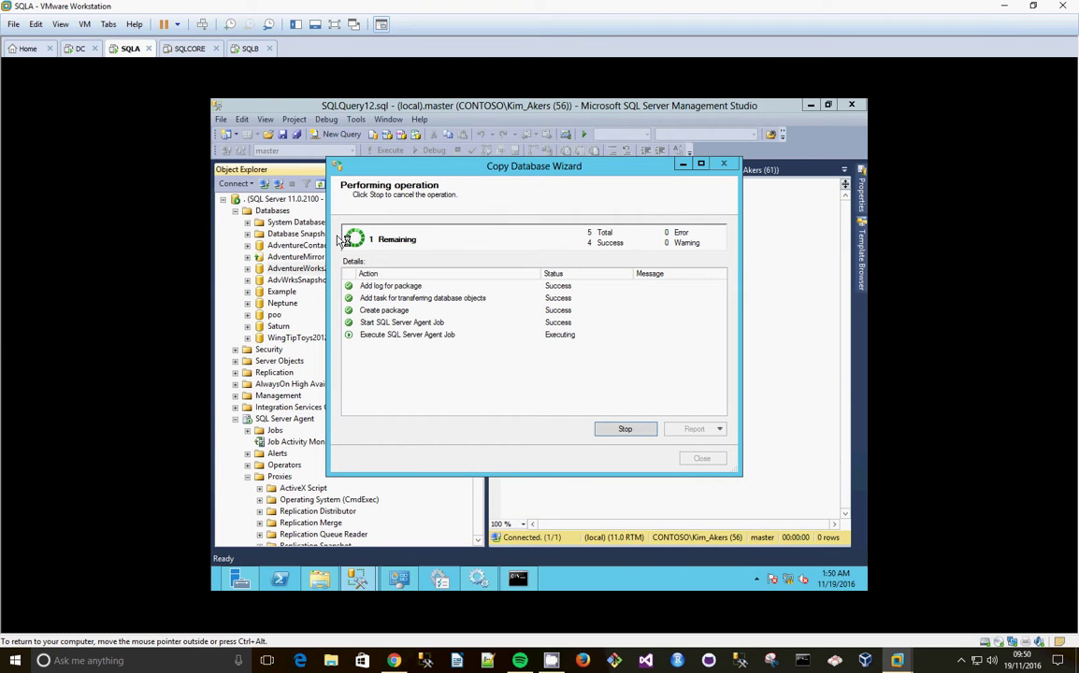
On SQLB, close the File Explorer window behind the SQL Server Installation Center.
click(249, 49)
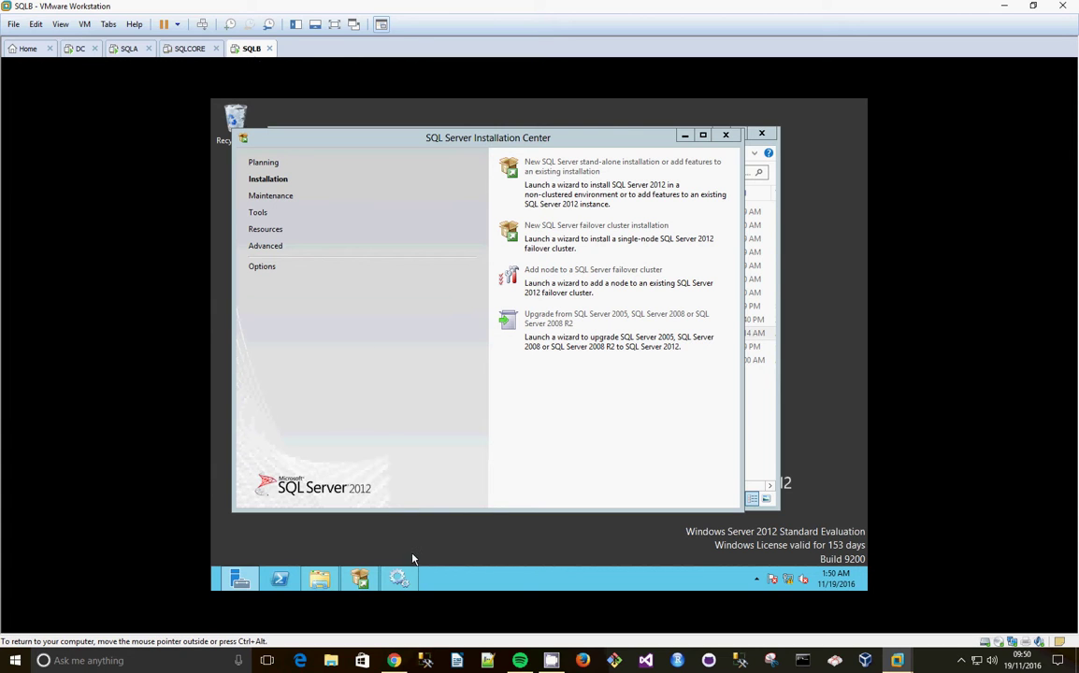
click(761, 134)
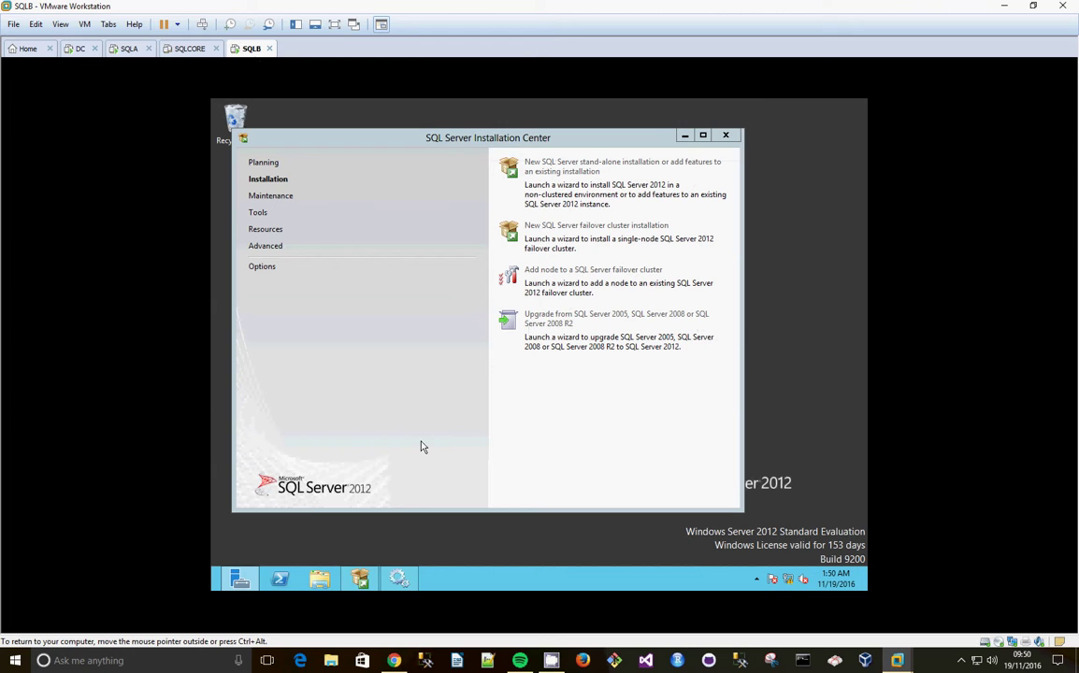
Close the Services window on SQLB, check the database copy on SQLA, and bring SQL Server 2012 Setup to the front on SQLB.
click(400, 580)
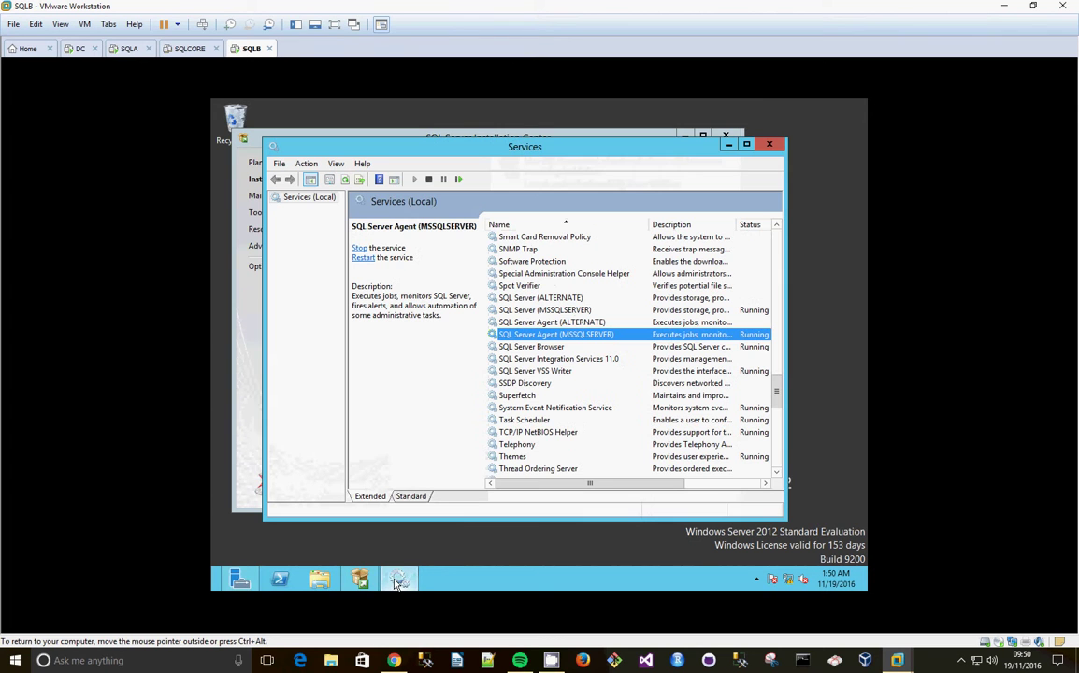
click(770, 147)
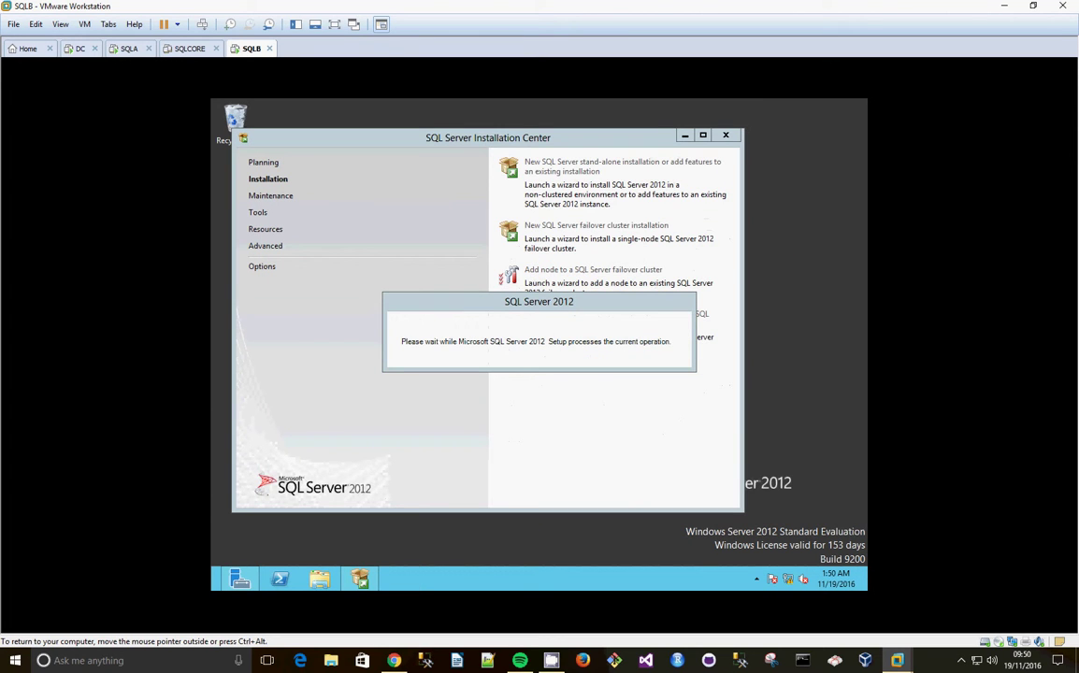
click(129, 52)
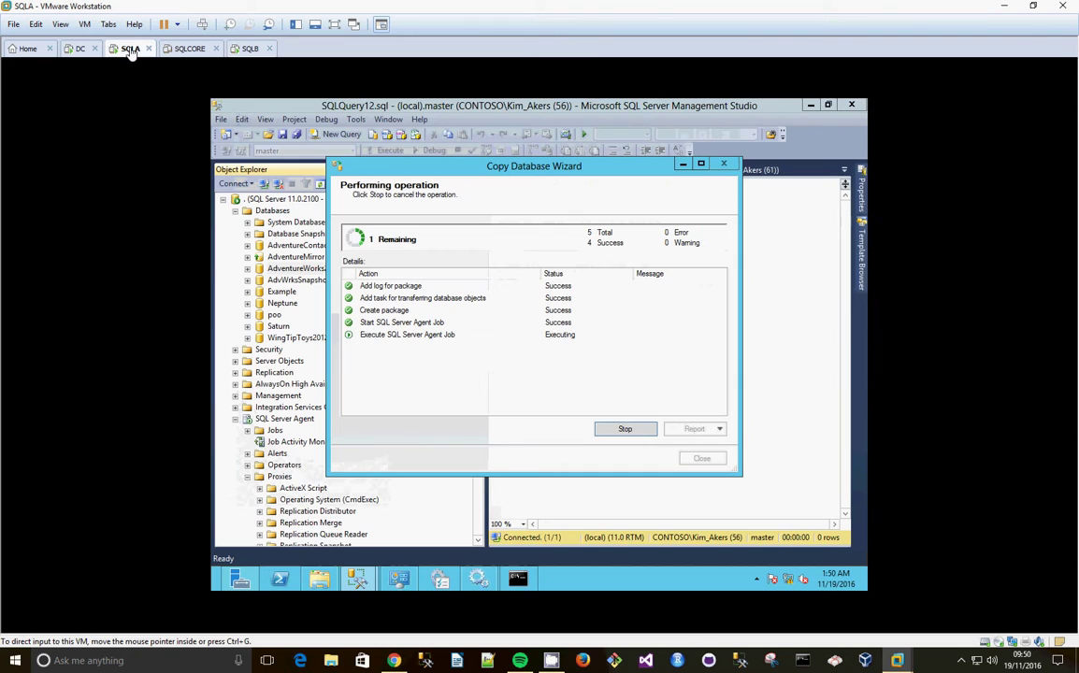
click(249, 51)
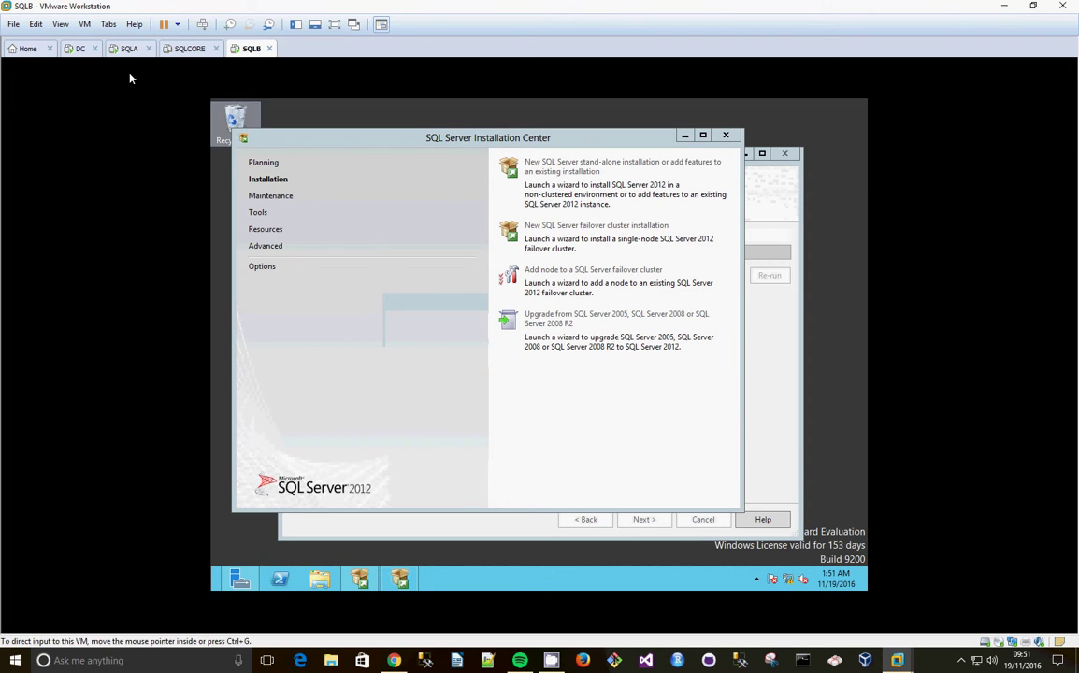
click(773, 354)
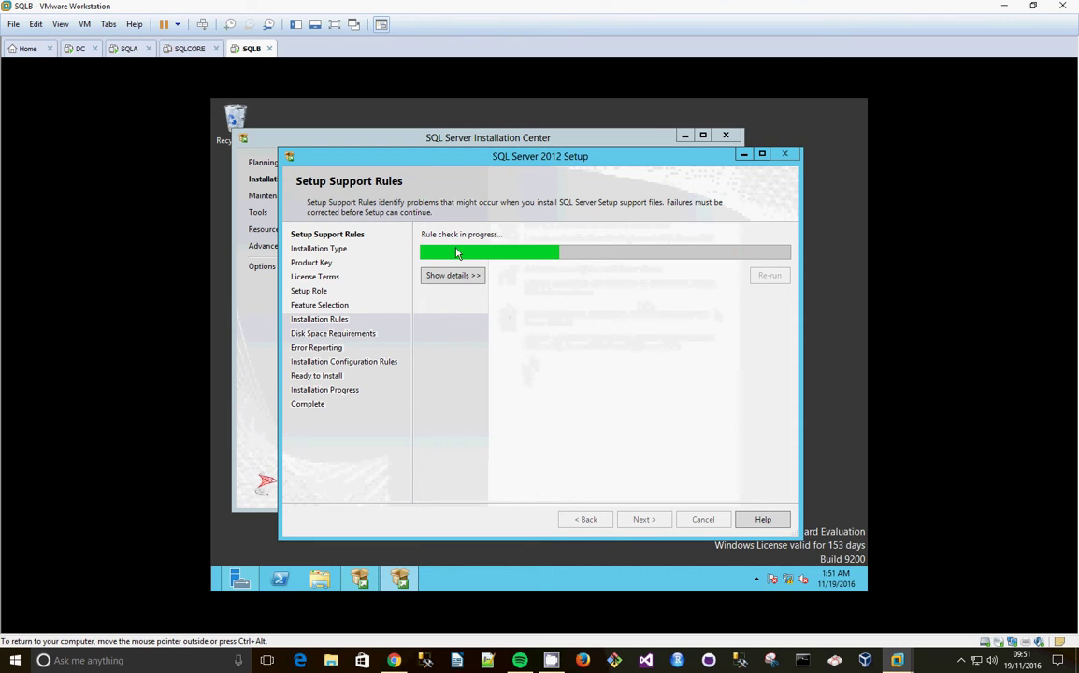
Check the progress of the database copy on SQLA and of the setup support rules check on SQLB.
click(125, 51)
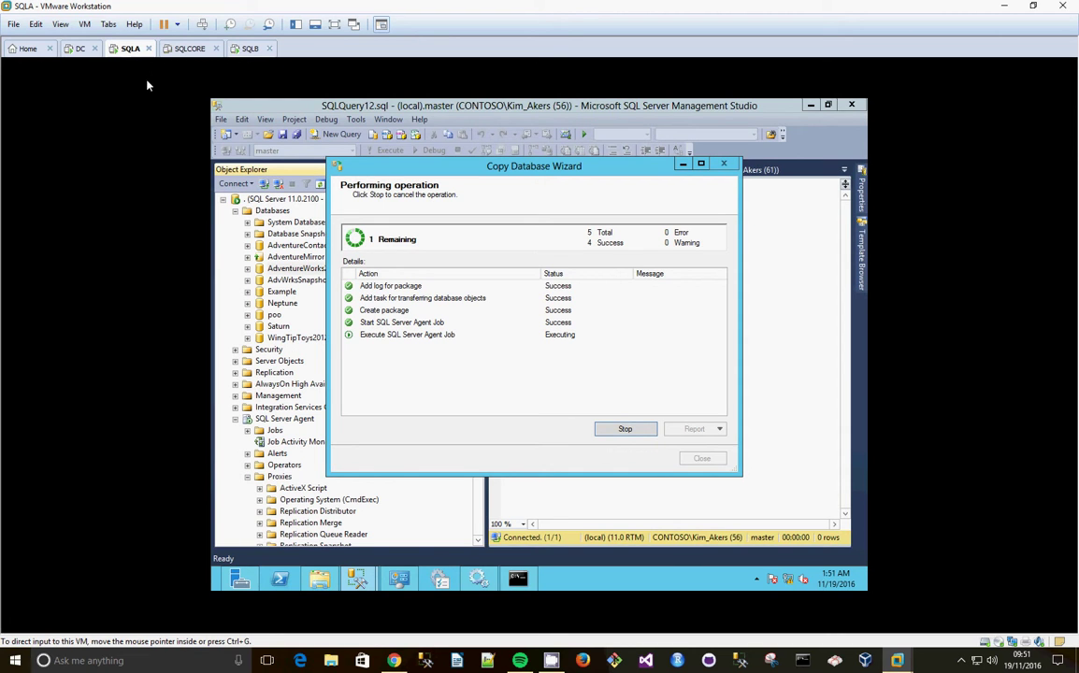
click(248, 48)
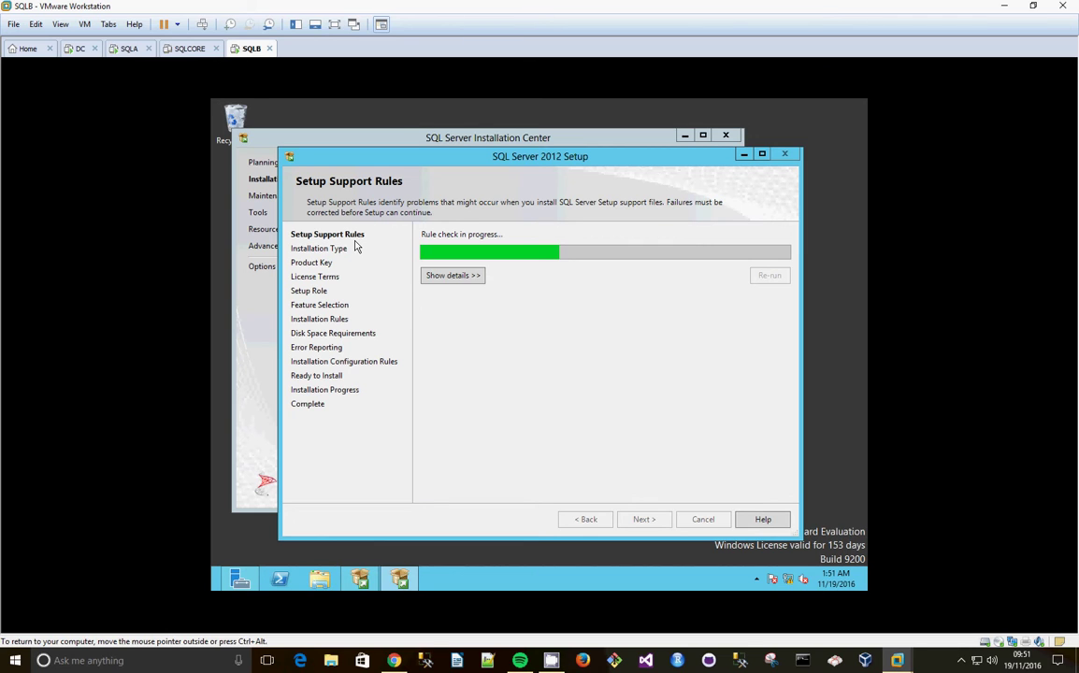
click(131, 50)
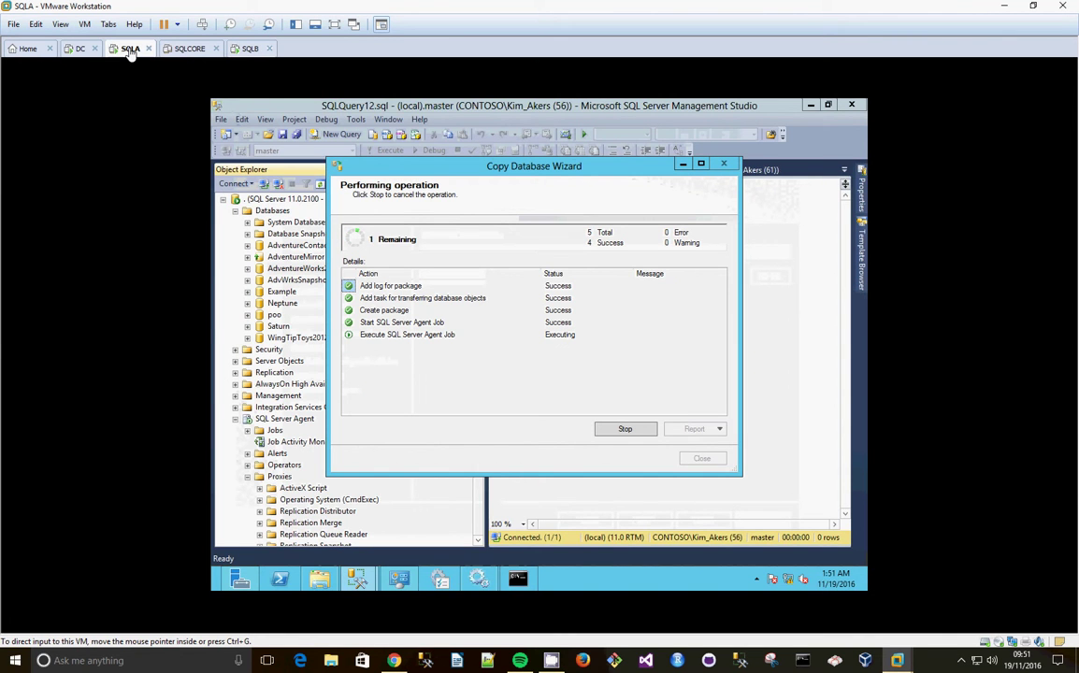
click(238, 49)
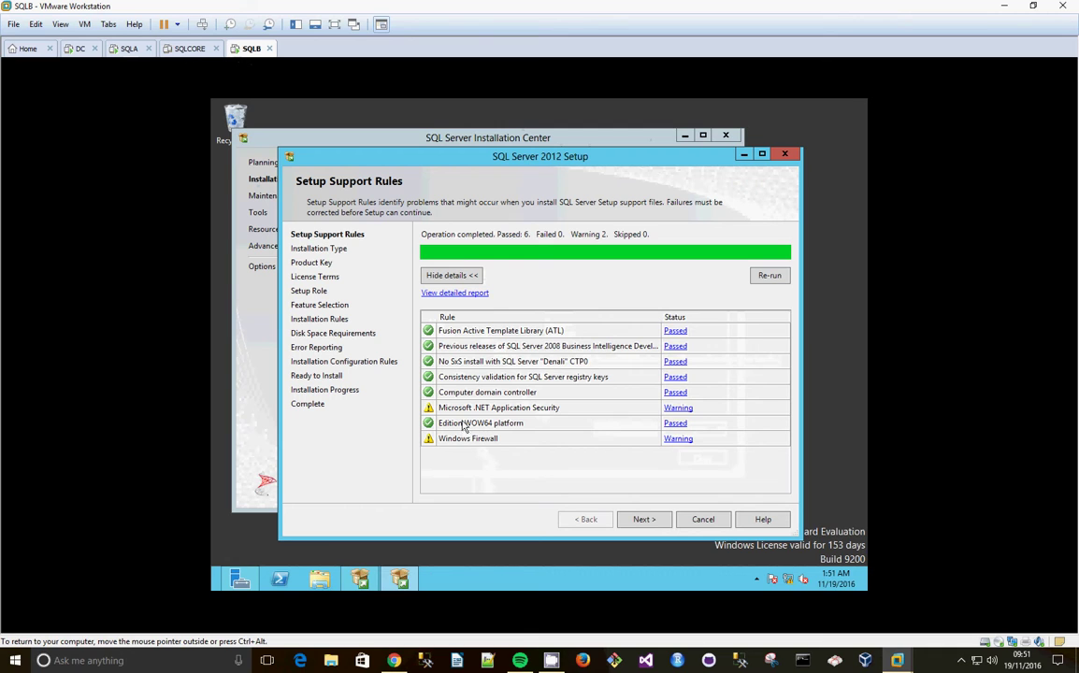
Continue past the setup support rules and choose to add features to the existing MSSQLSERVER instance of SQL Server 2012.
click(640, 520)
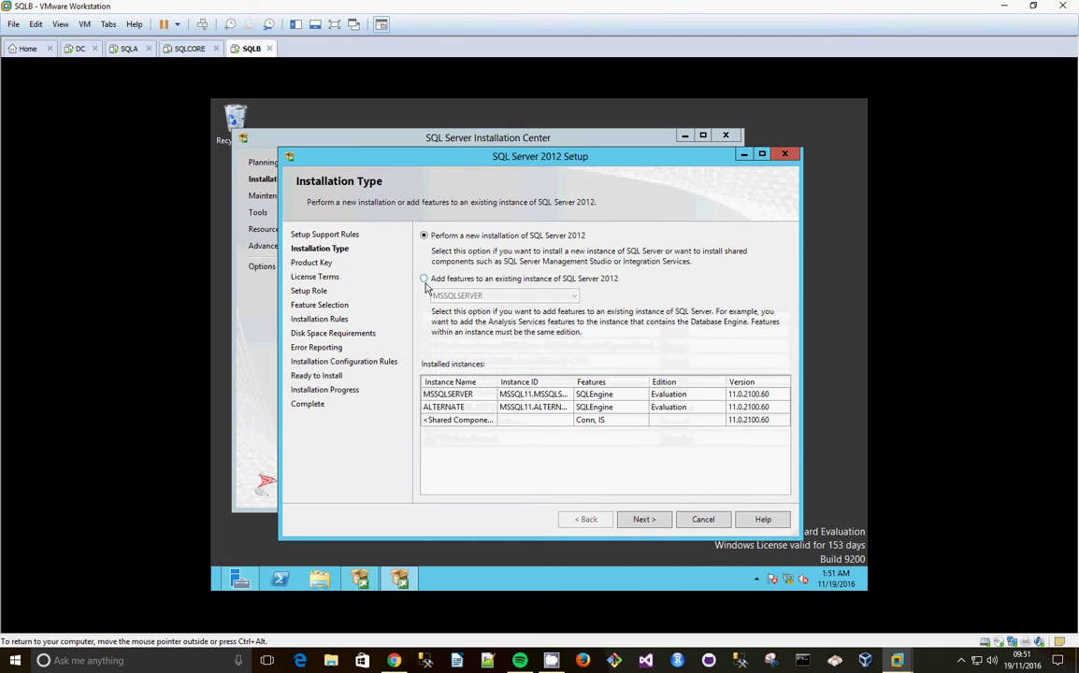
click(424, 279)
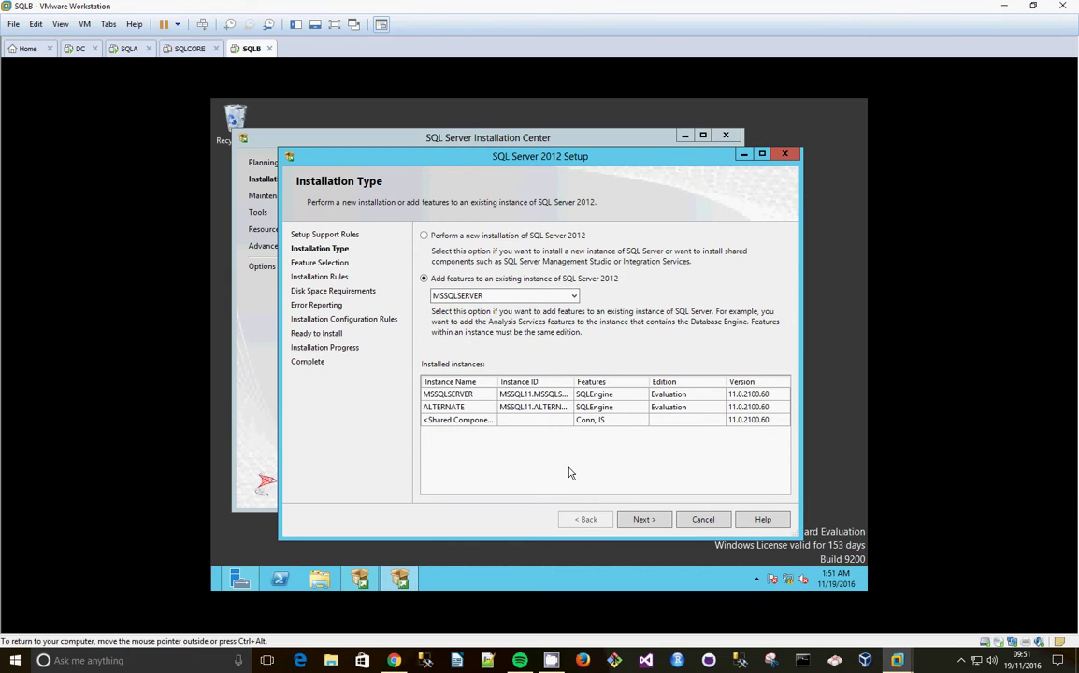
click(642, 520)
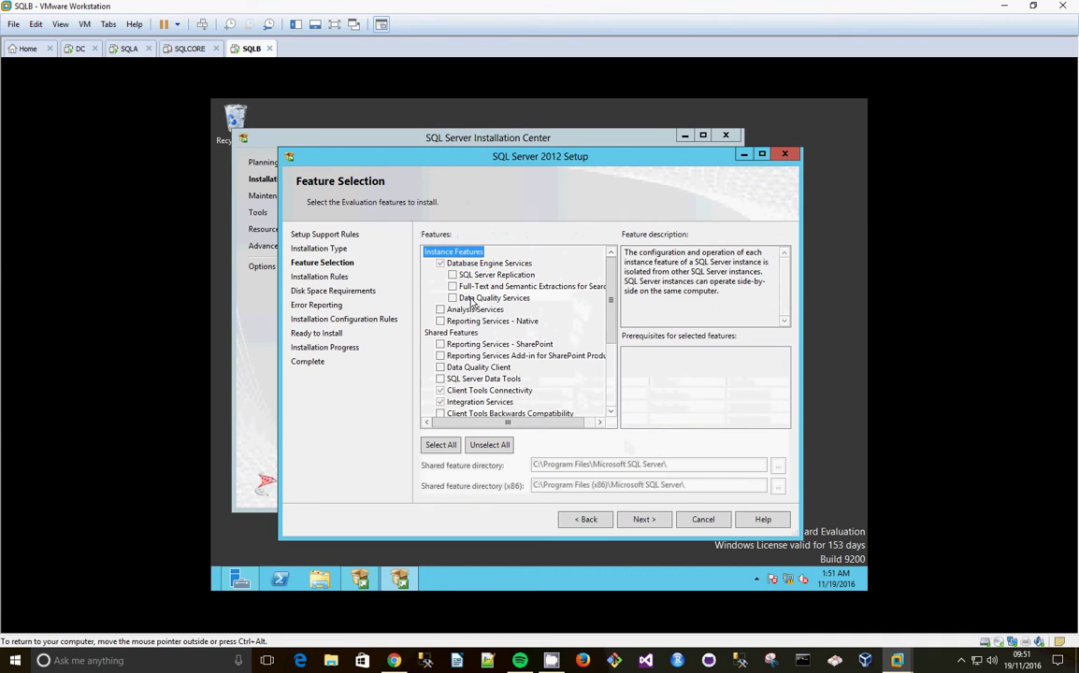
Select SQL Server Replication as the feature to install and proceed from Feature Selection.
click(453, 275)
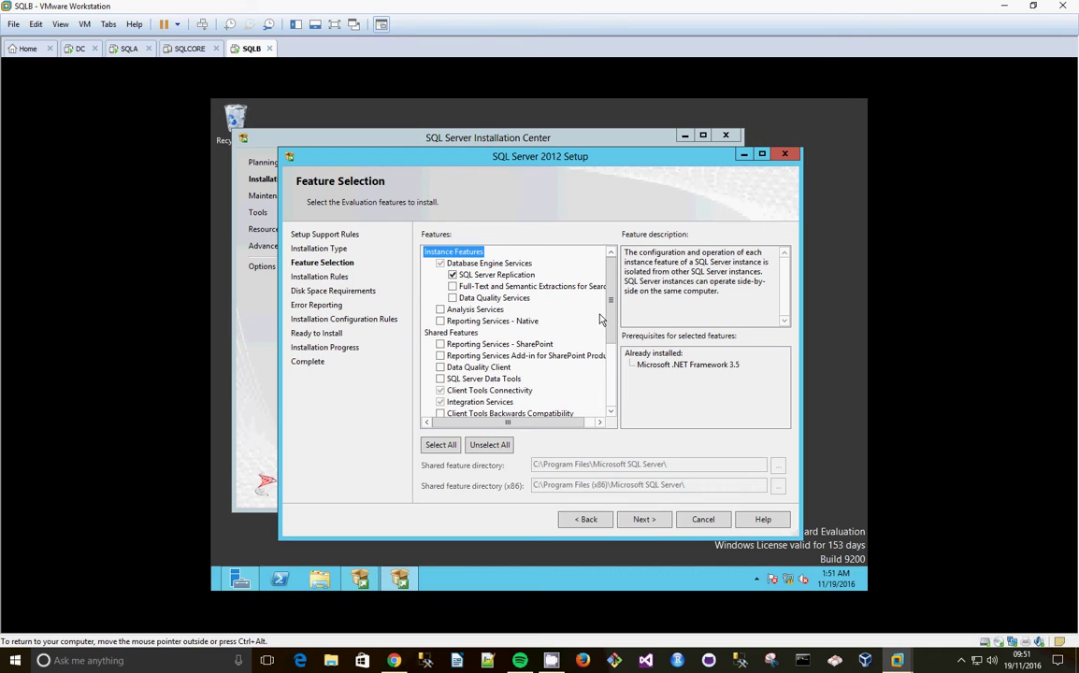
drag(613, 319, 613, 393)
key(Home)
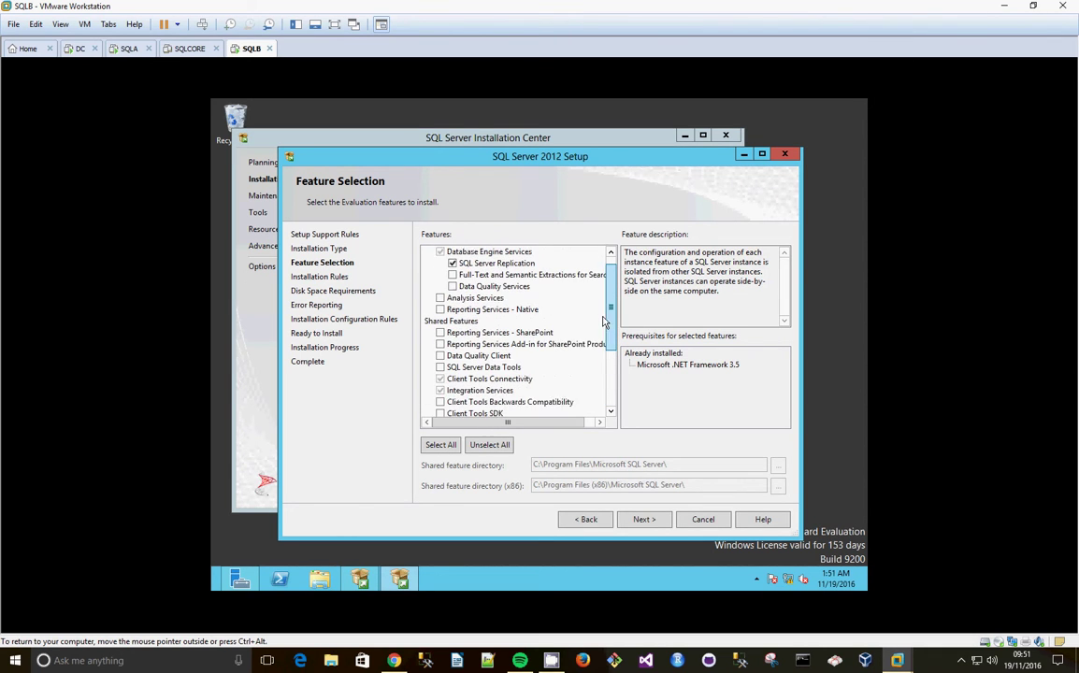
click(645, 521)
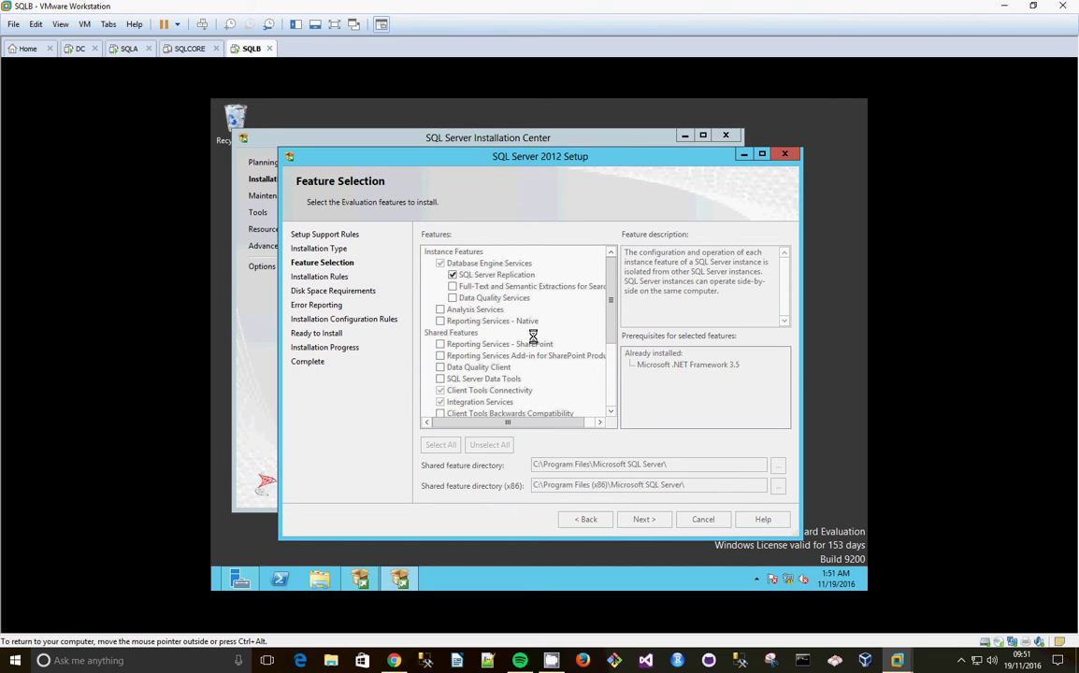
Check on the SQL Server Agent job of the database copy on SQLA while Setup processes the feature selection on SQLB.
click(127, 51)
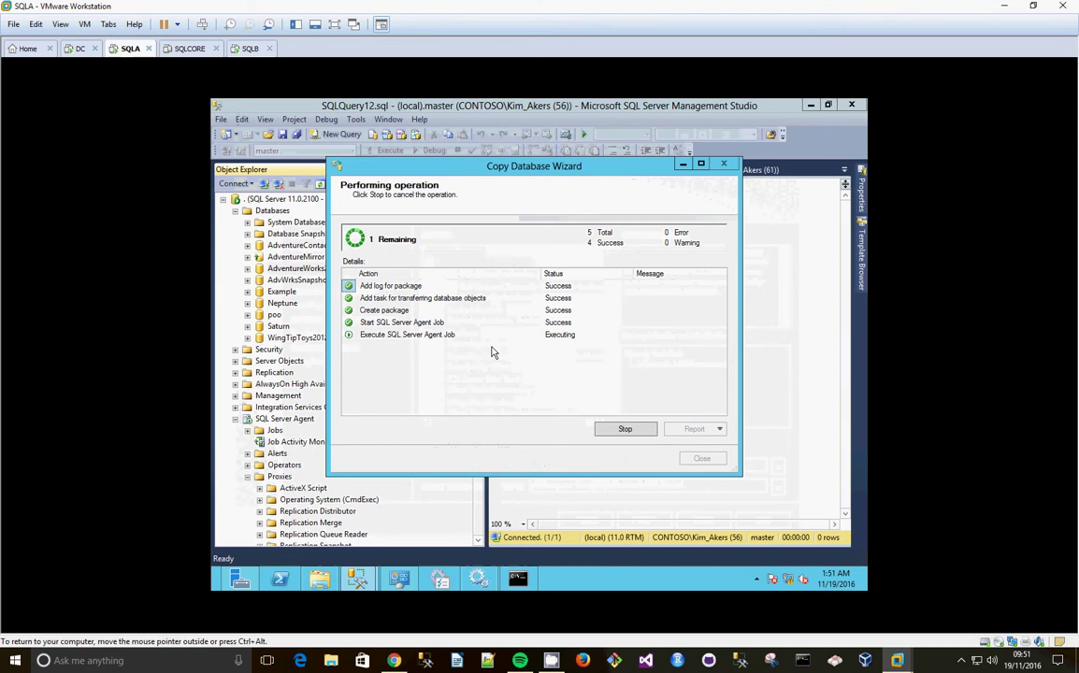
click(252, 49)
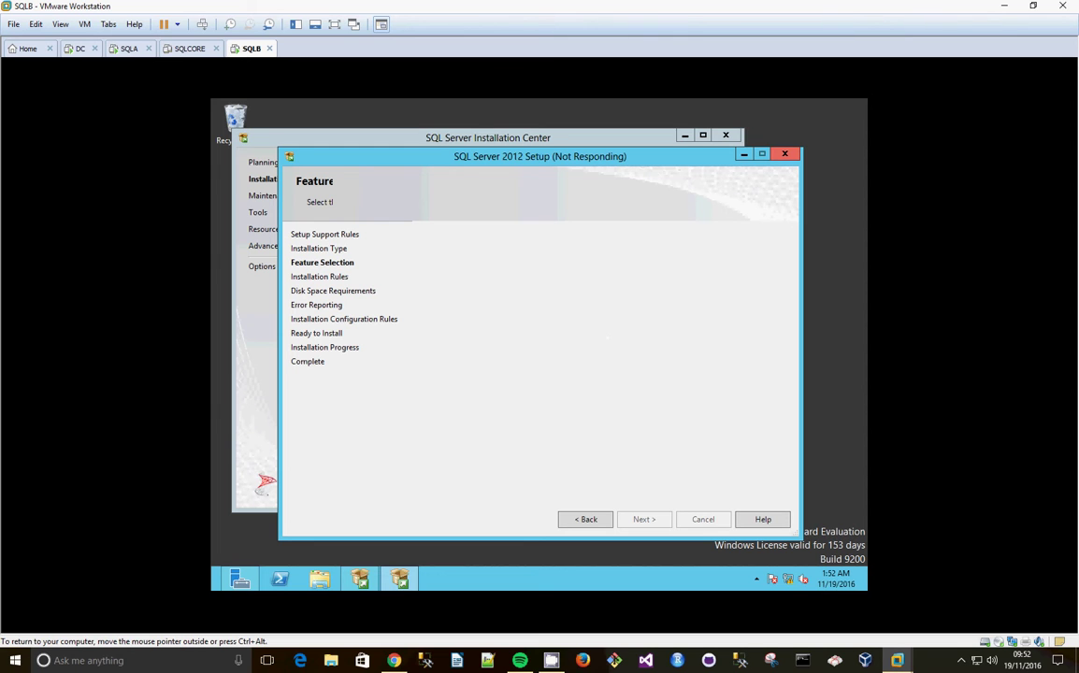
click(128, 49)
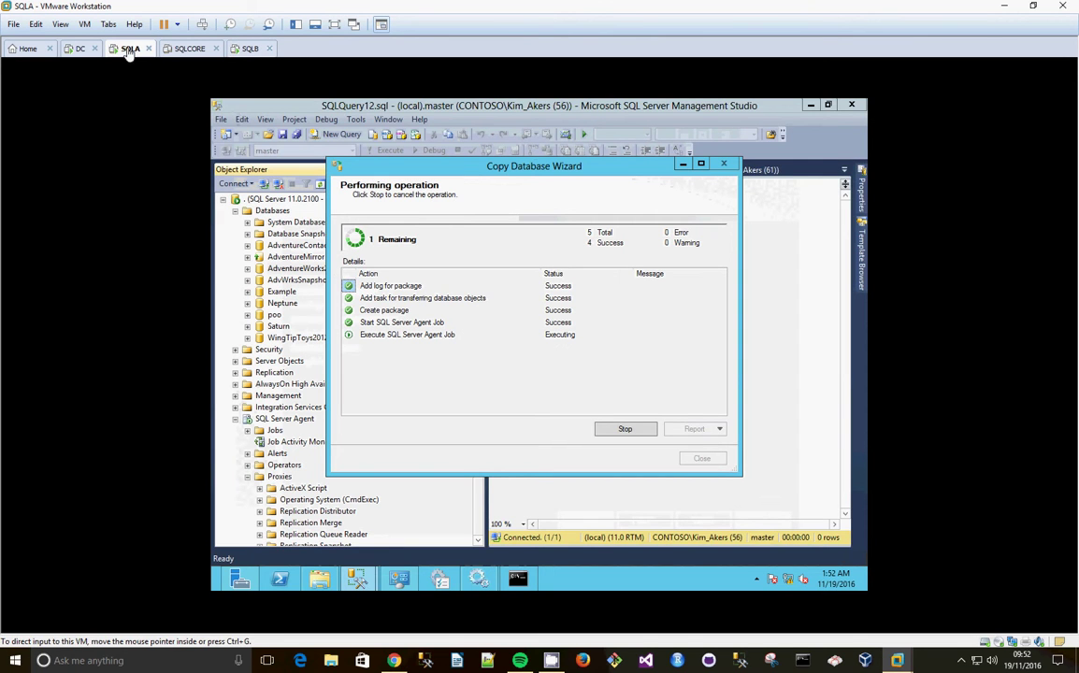
click(249, 49)
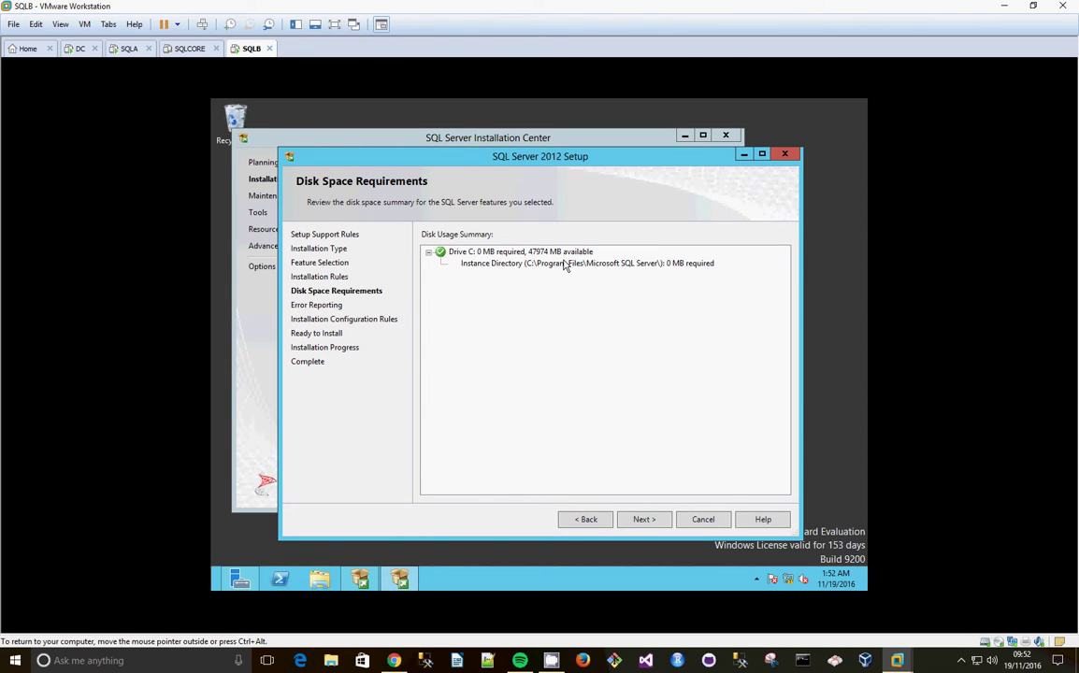
Accept the disk space, error reporting and configuration rules pages, and start installing SQL Server Replication.
click(644, 519)
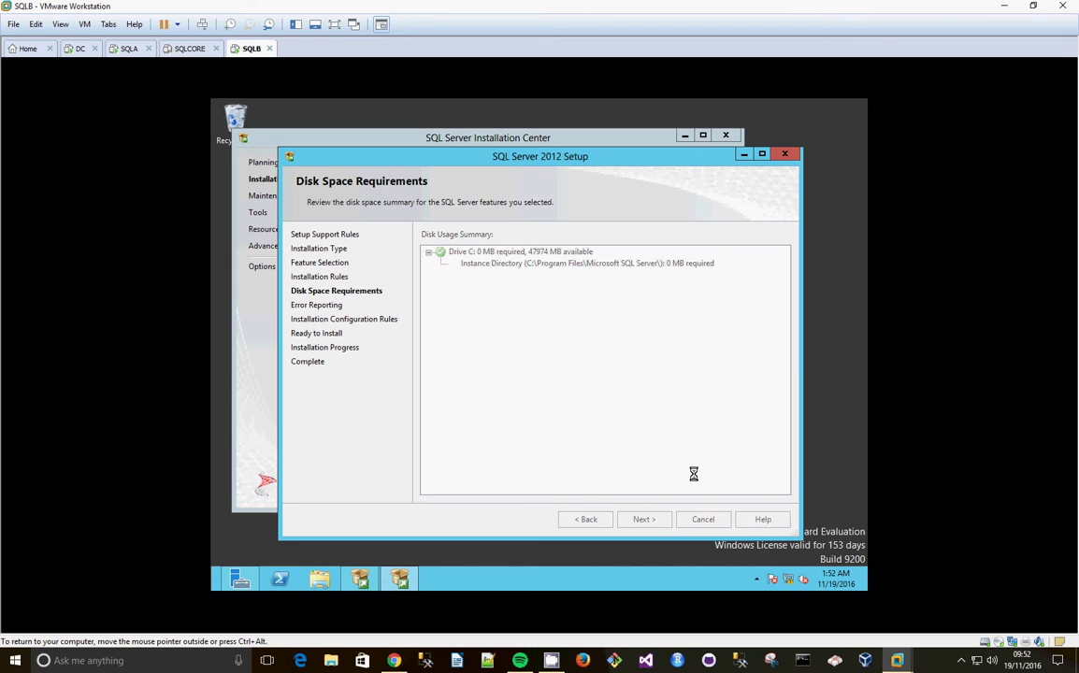
click(644, 519)
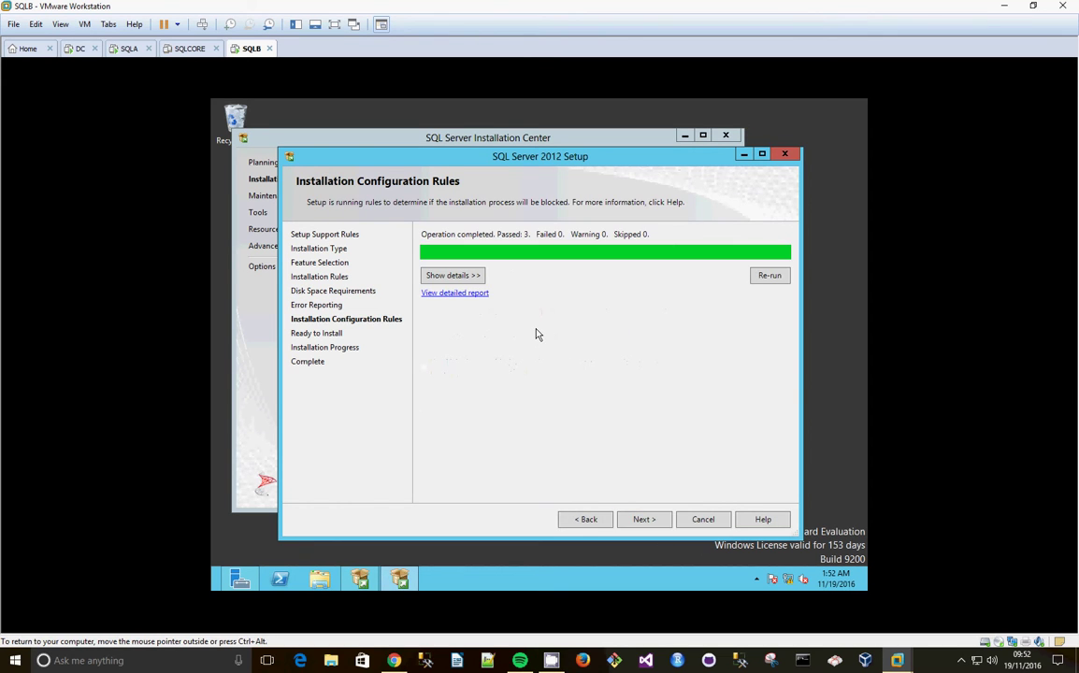
click(644, 518)
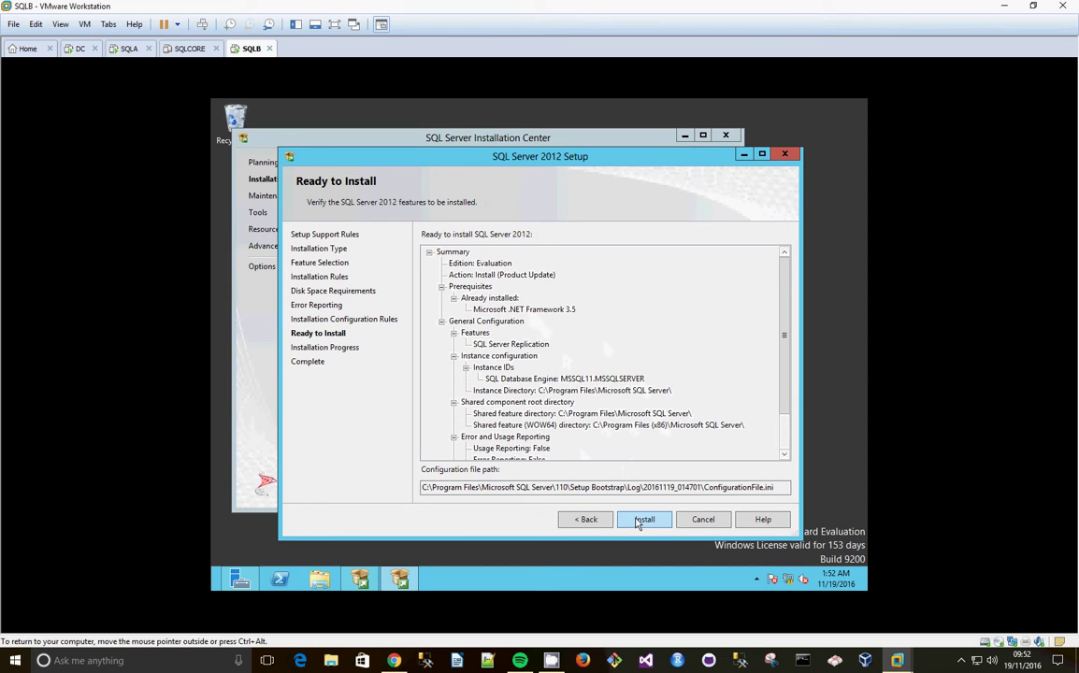
click(640, 522)
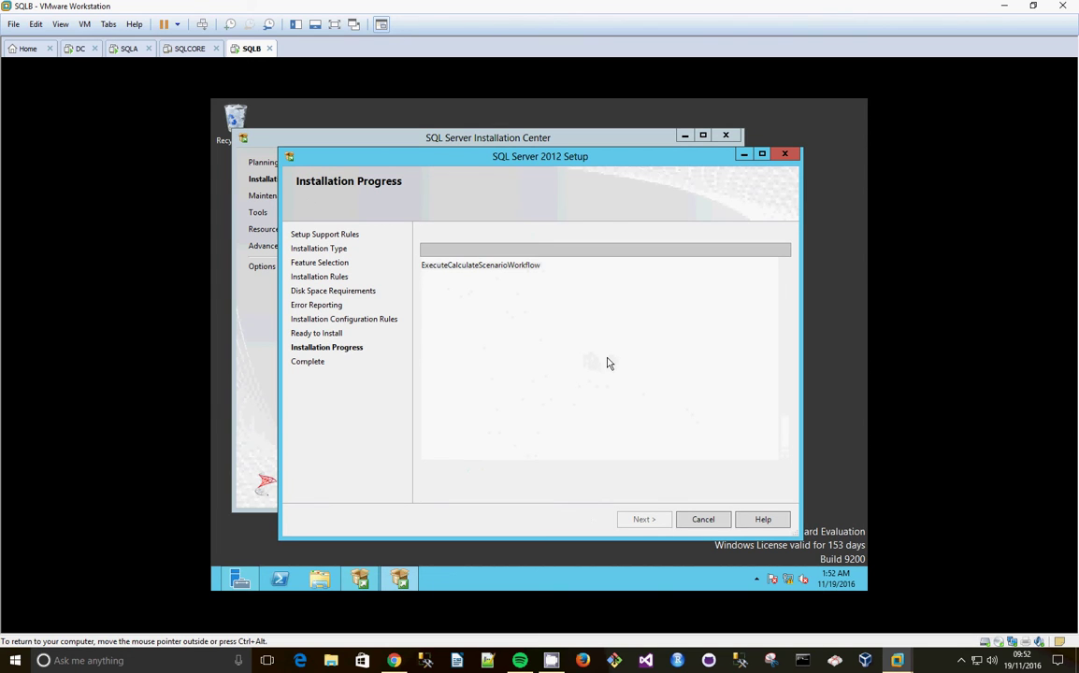
Monitor the database copy on SQLA and the replication feature installation on SQLB.
click(124, 49)
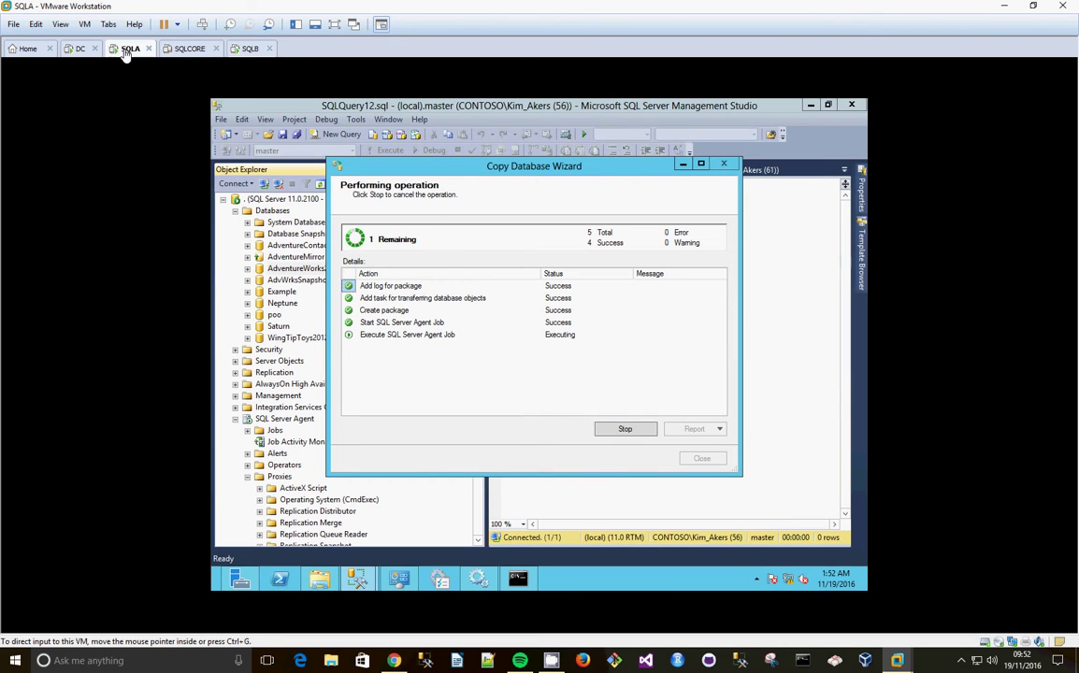
click(248, 48)
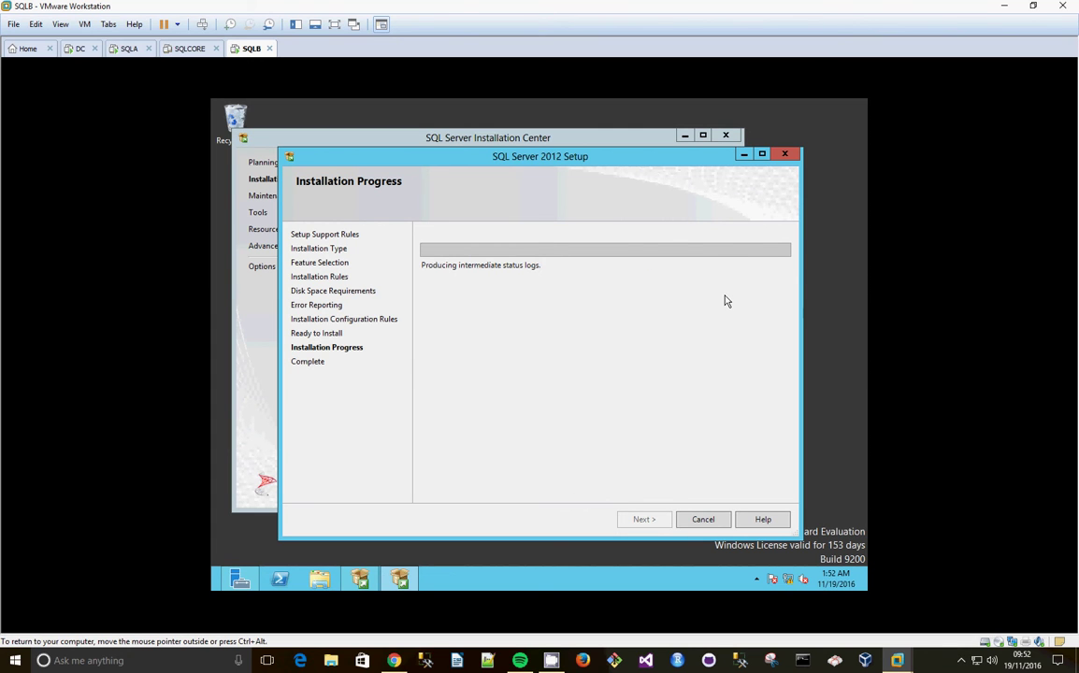
click(129, 50)
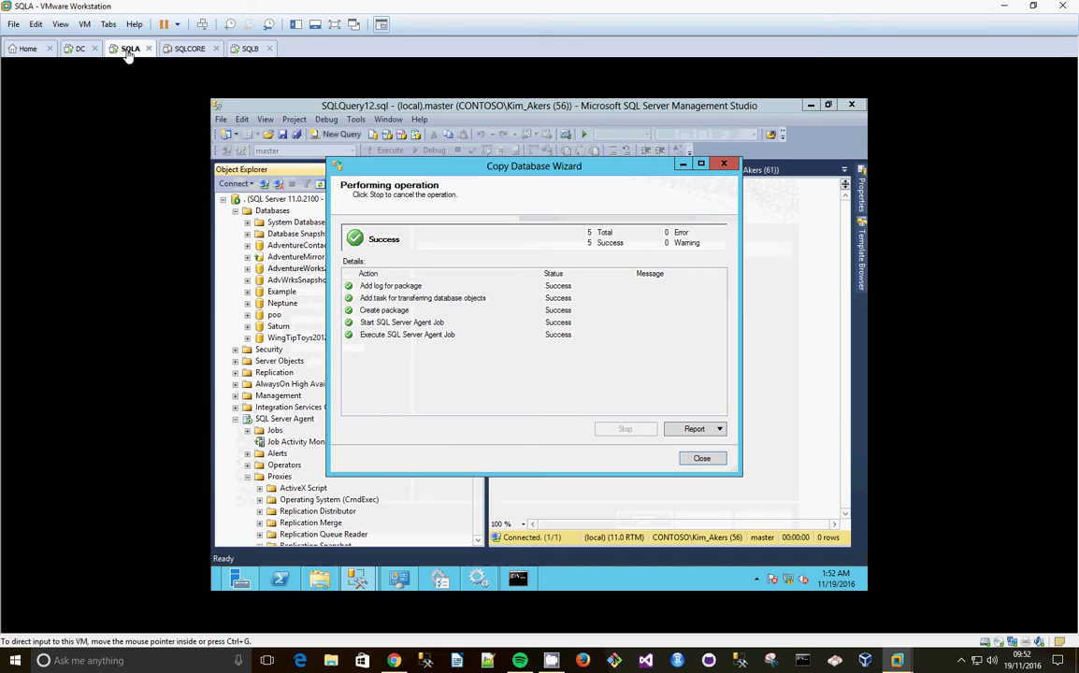
Close the Copy Database Wizard and refresh the Databases folder to locate AdvWrksSnapshotRepl and AdvWrksTransRepl.
click(702, 459)
right_click(271, 210)
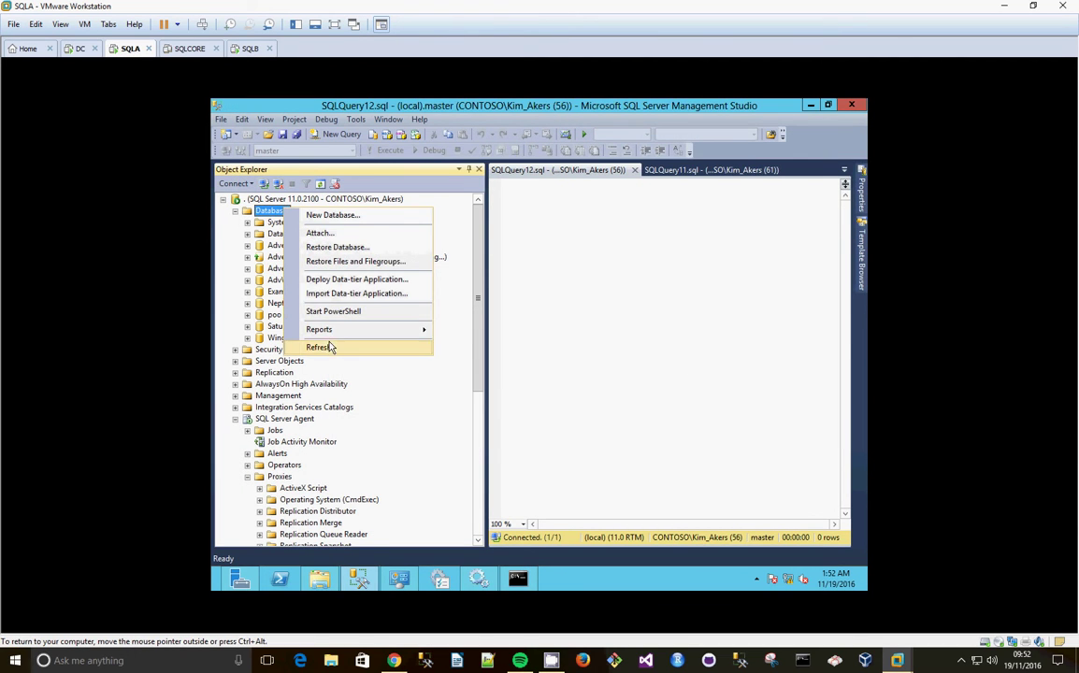
click(319, 347)
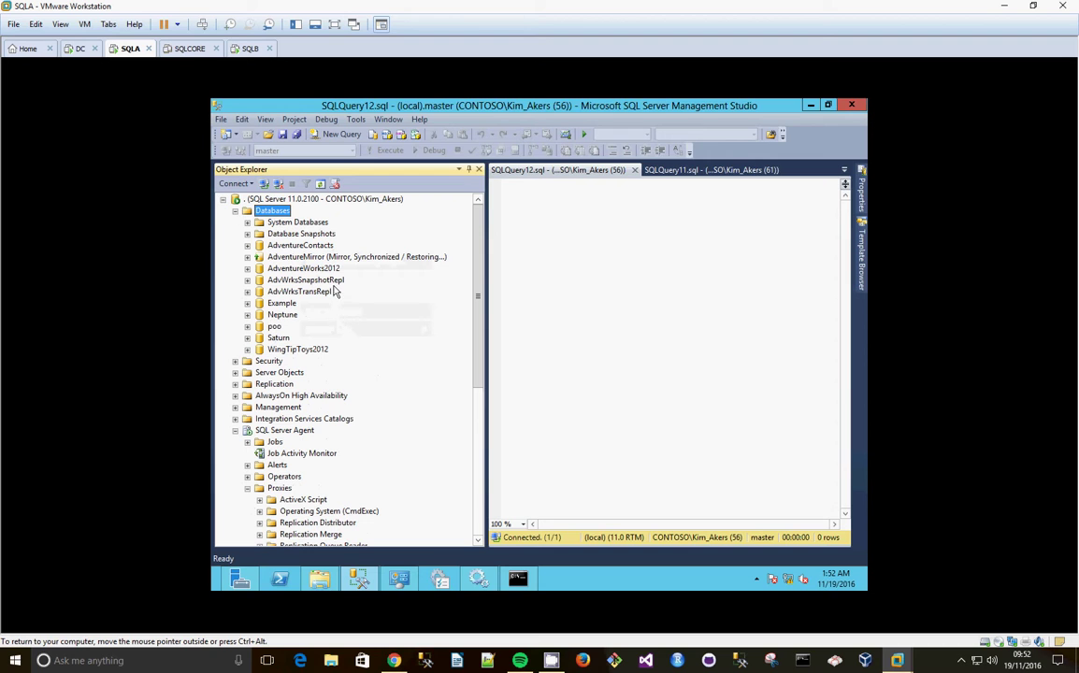
click(336, 280)
click(319, 292)
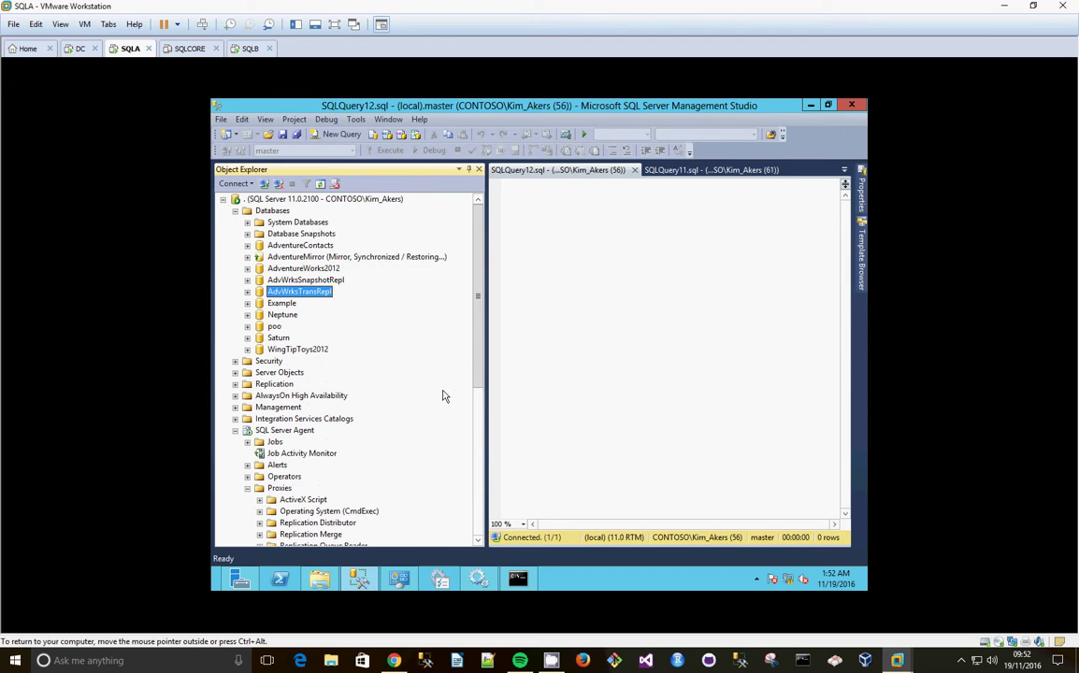
On SQLB, close the completed SQL Server 2012 Setup wizard.
click(250, 49)
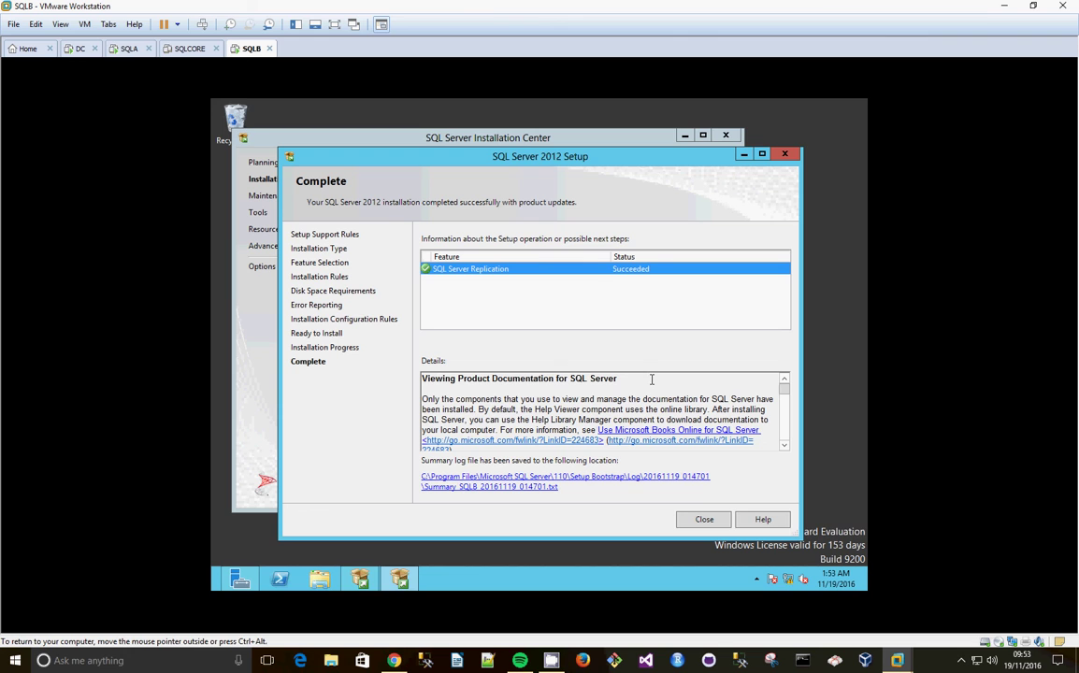
click(704, 519)
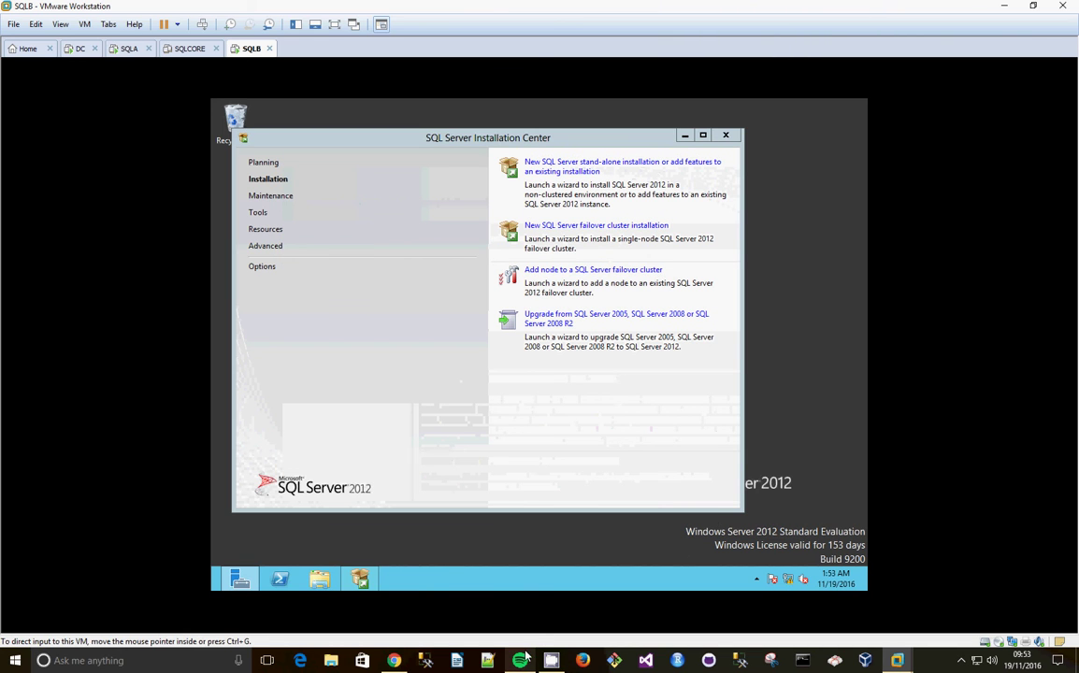